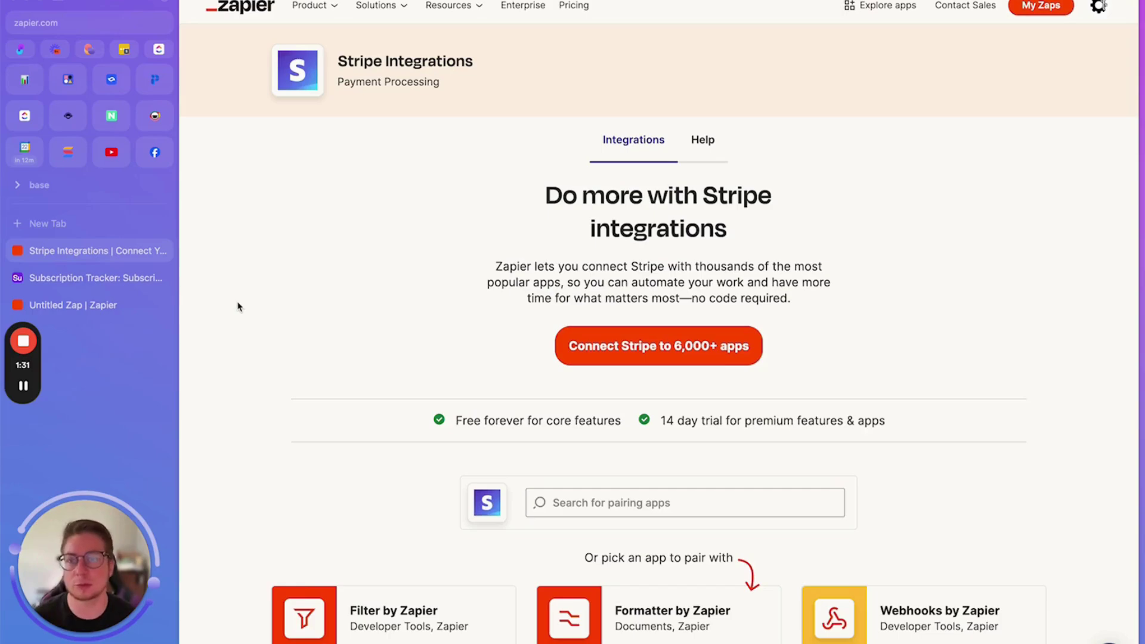
Examine the Stripe actions supported by Zapier and the required Subscription ID field of Cancel Subscription.
scroll(512, 386, down, 15)
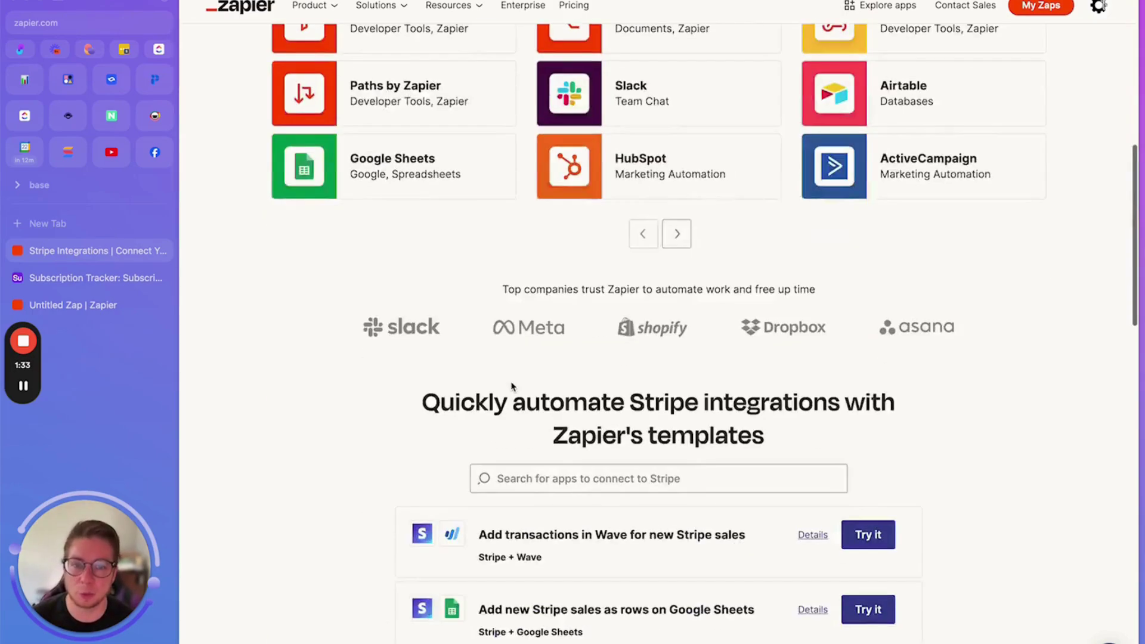
scroll(512, 386, down, 10)
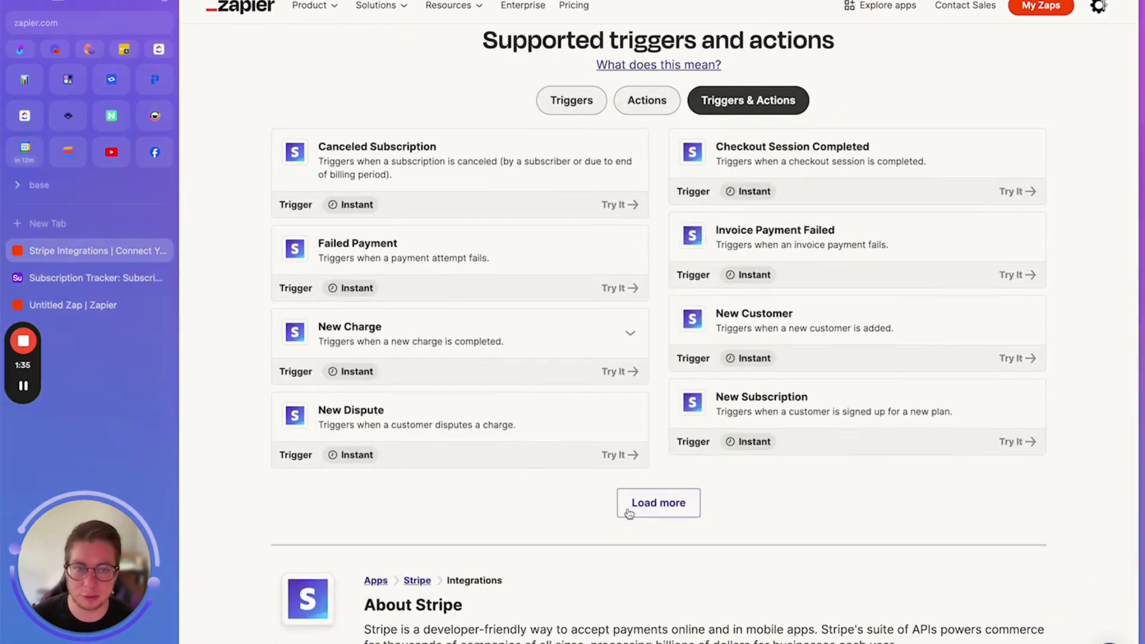
click(632, 509)
click(646, 100)
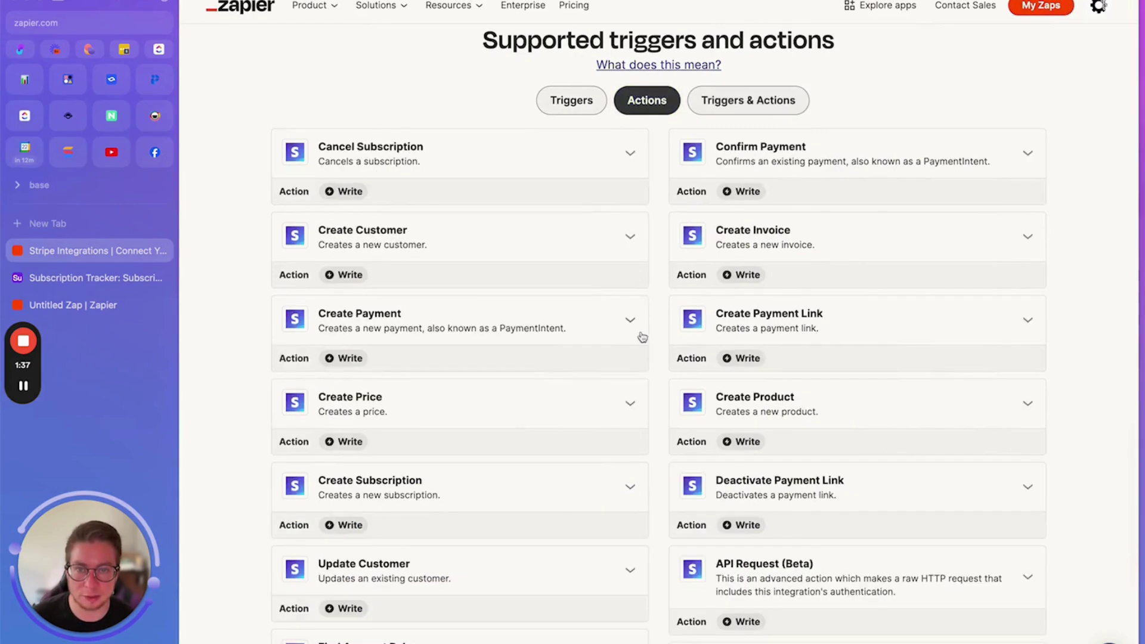
click(430, 164)
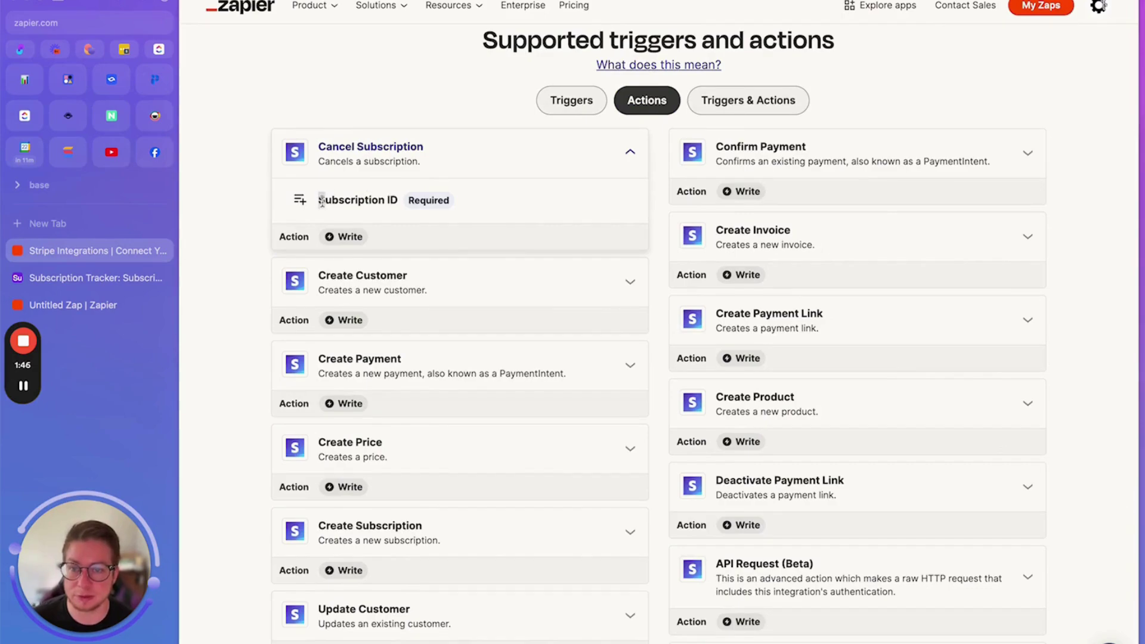
drag(320, 202, 397, 201)
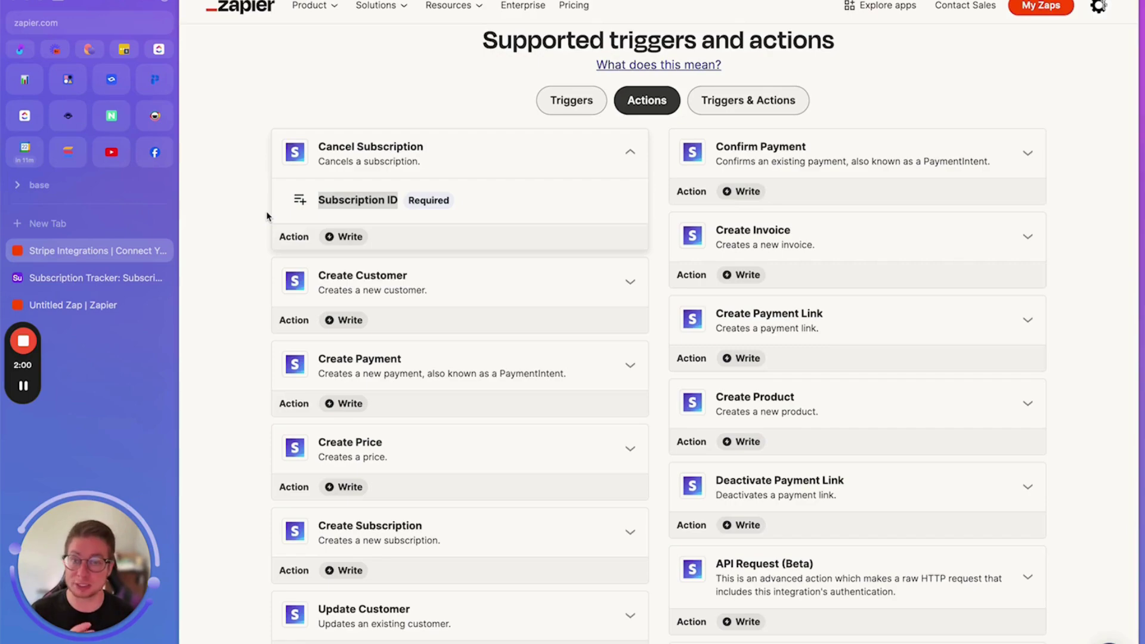
Review the supported Stripe triggers, including New Subscription, and switch to the Untitled Zap draft.
click(554, 116)
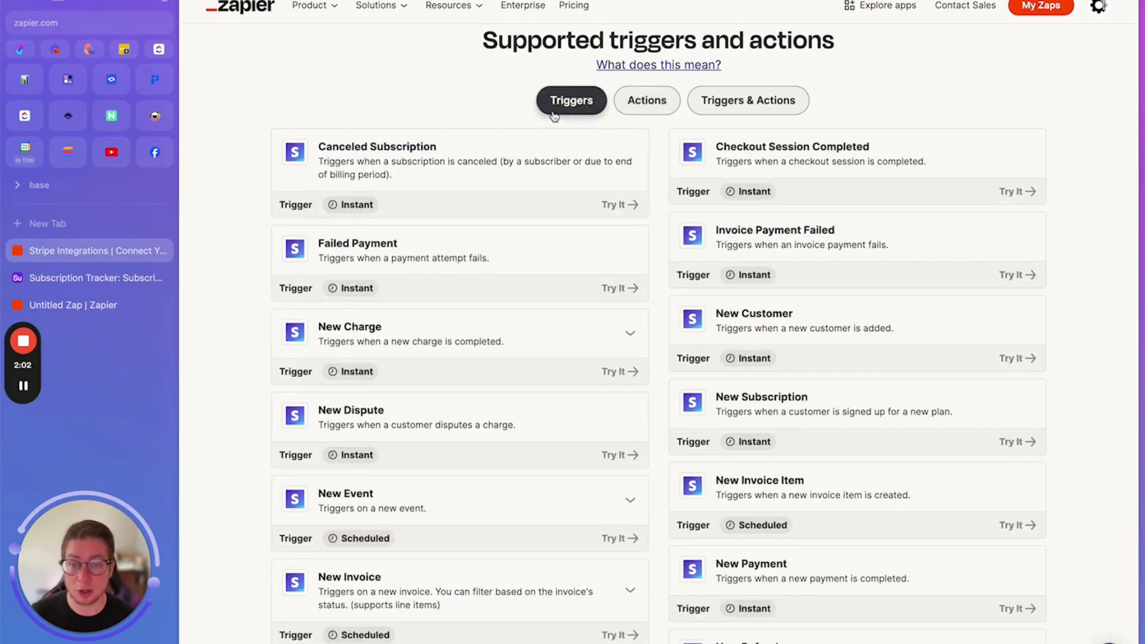
scroll(580, 365, down, 2)
scroll(580, 365, down, 1)
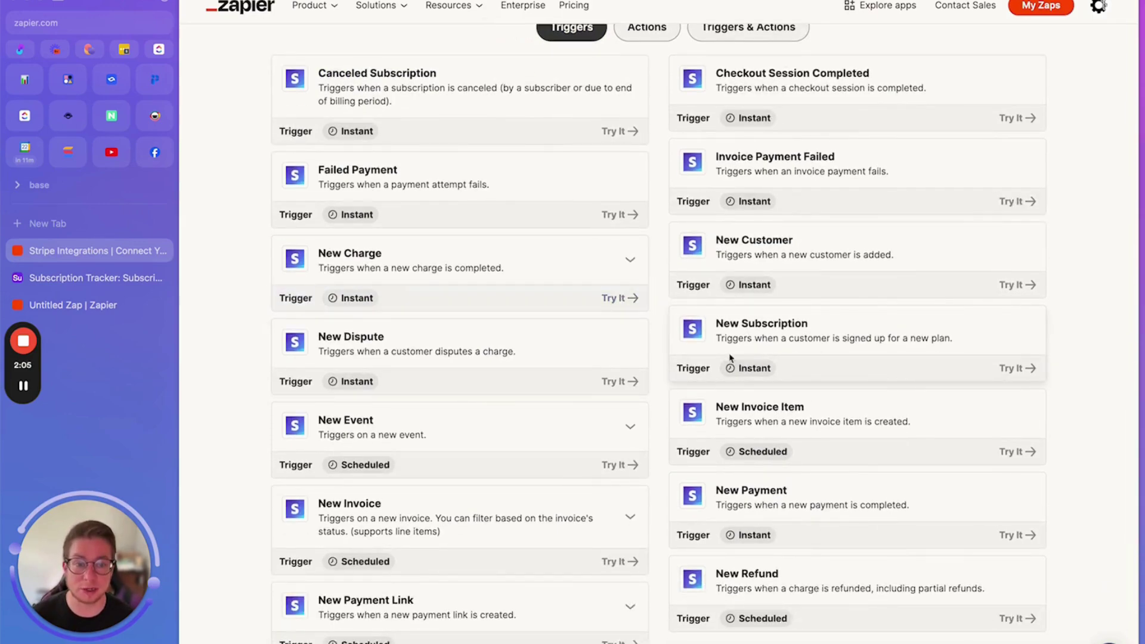
click(73, 305)
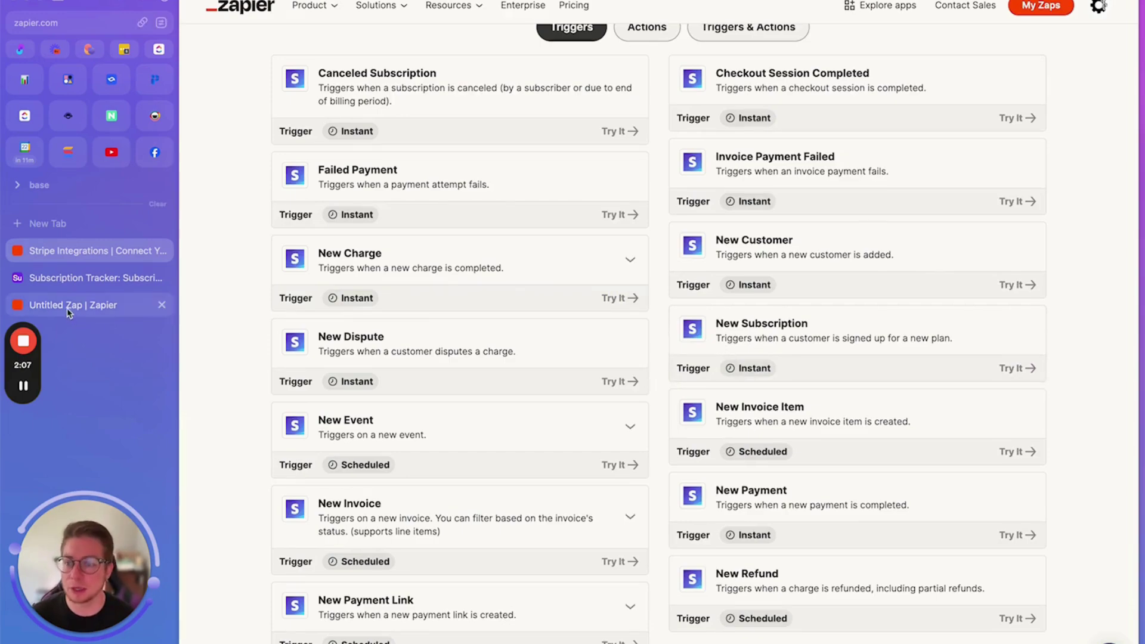
scroll(597, 189, up, 5)
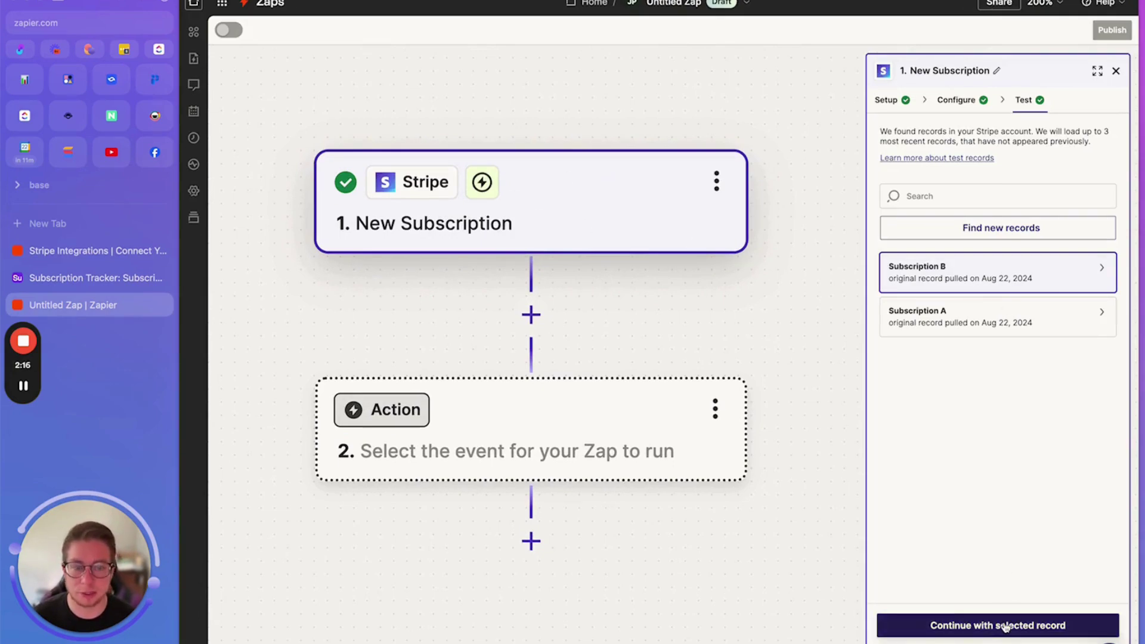
Delete the existing record from the Subscriptions table in Airtable's Subscription Tracker base, and check the fields of the Clients table.
click(79, 280)
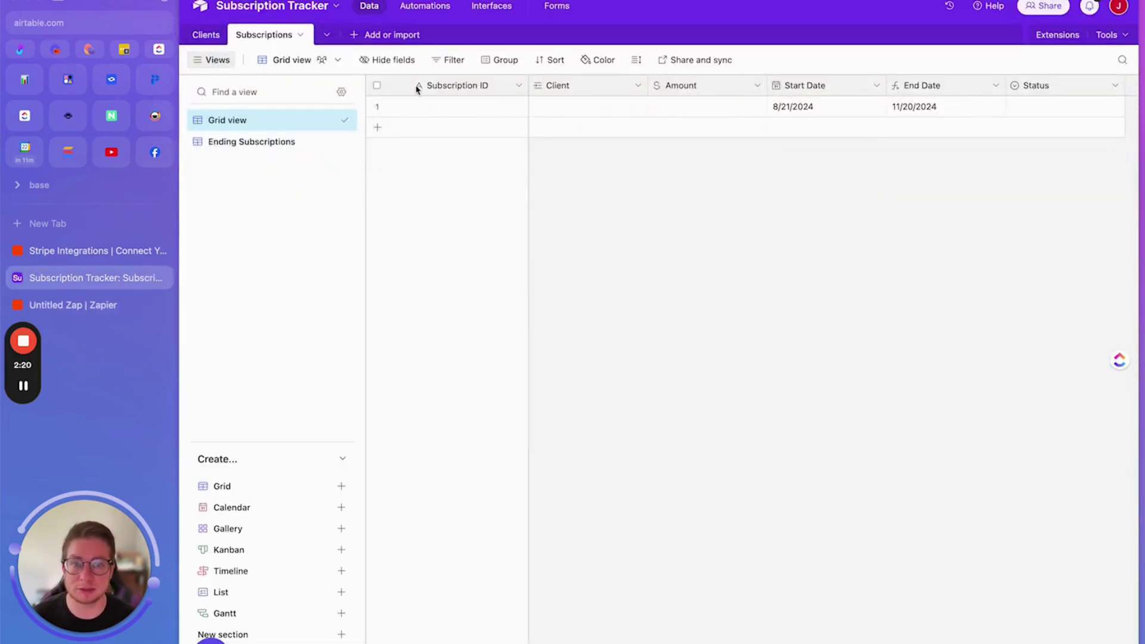
click(377, 106)
right_click(426, 112)
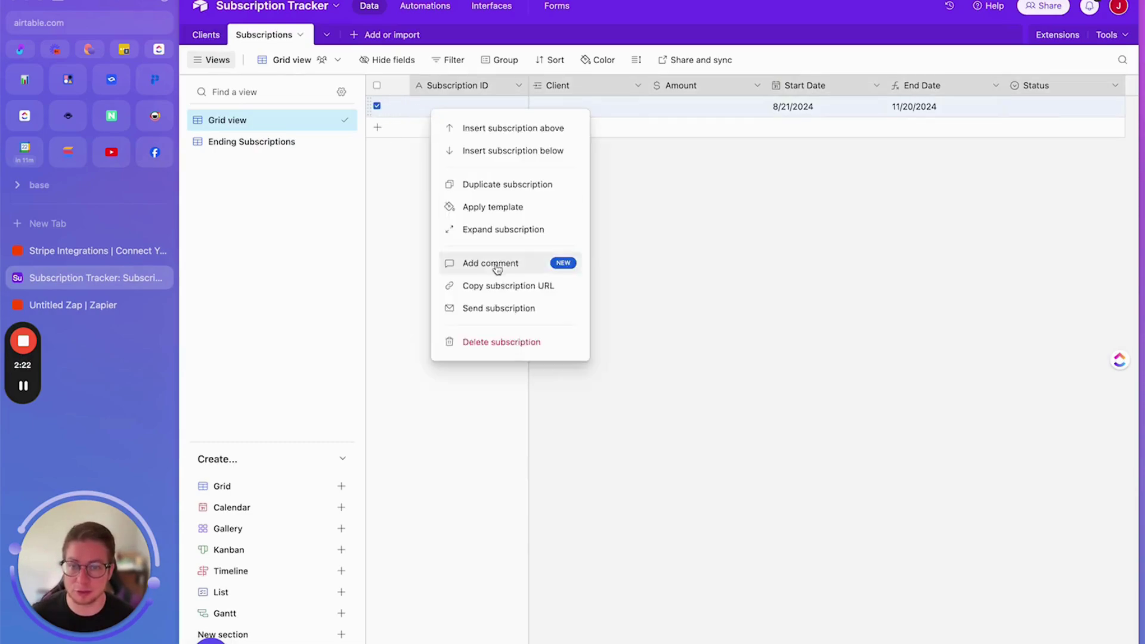
click(511, 342)
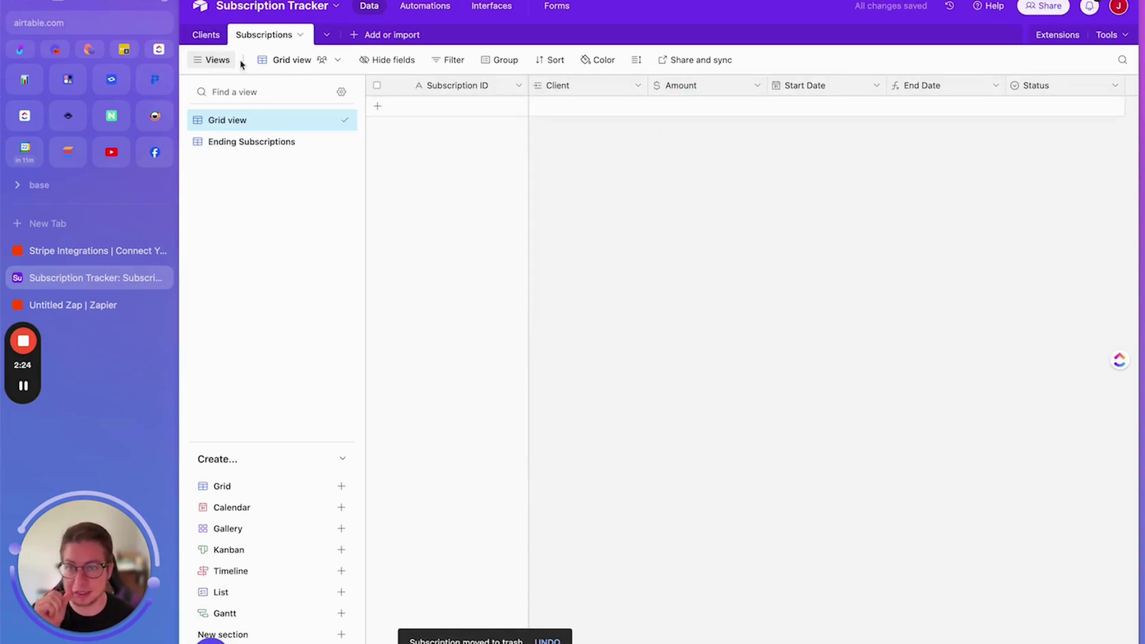
click(209, 37)
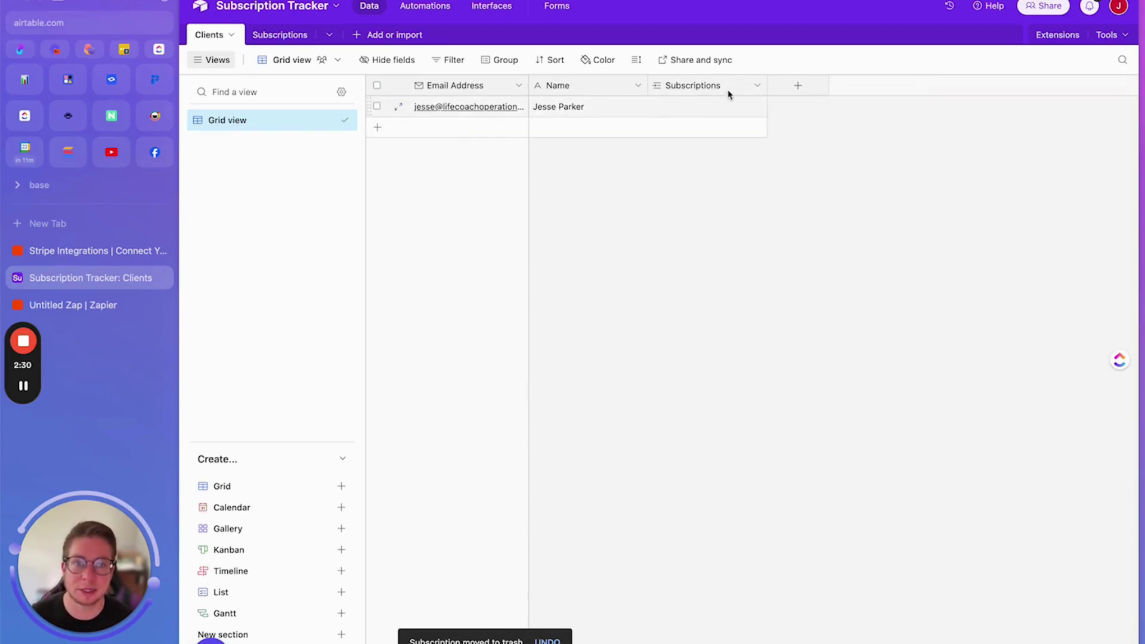
click(286, 35)
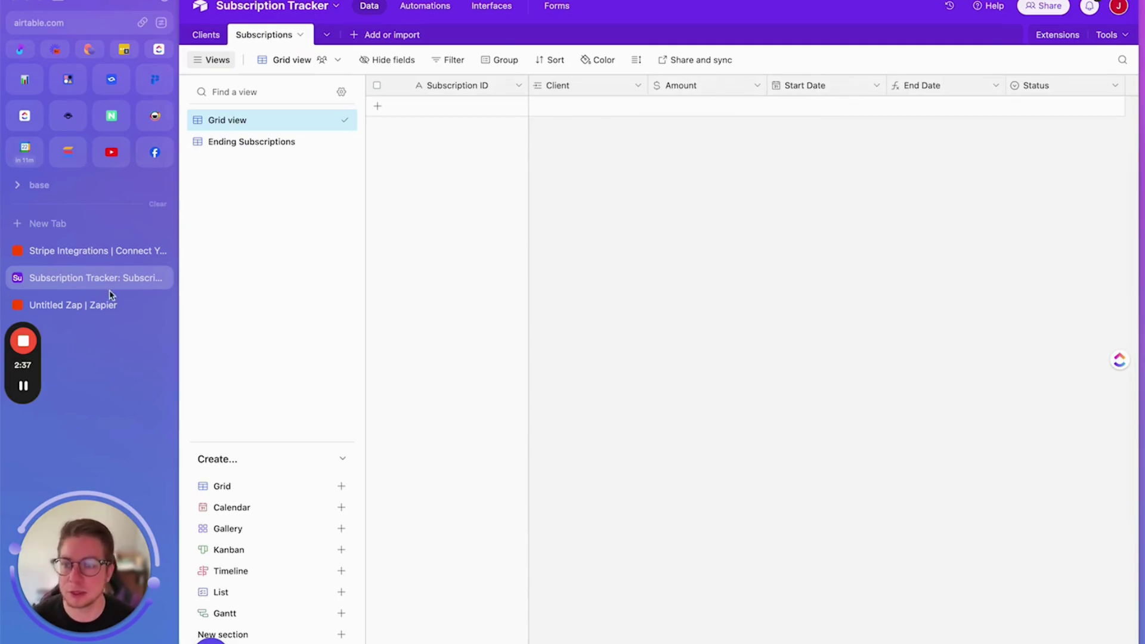
In the Untitled Zap, set the second step's app to Airtable with the Create Record event and continue to its configuration.
click(96, 306)
text(air)
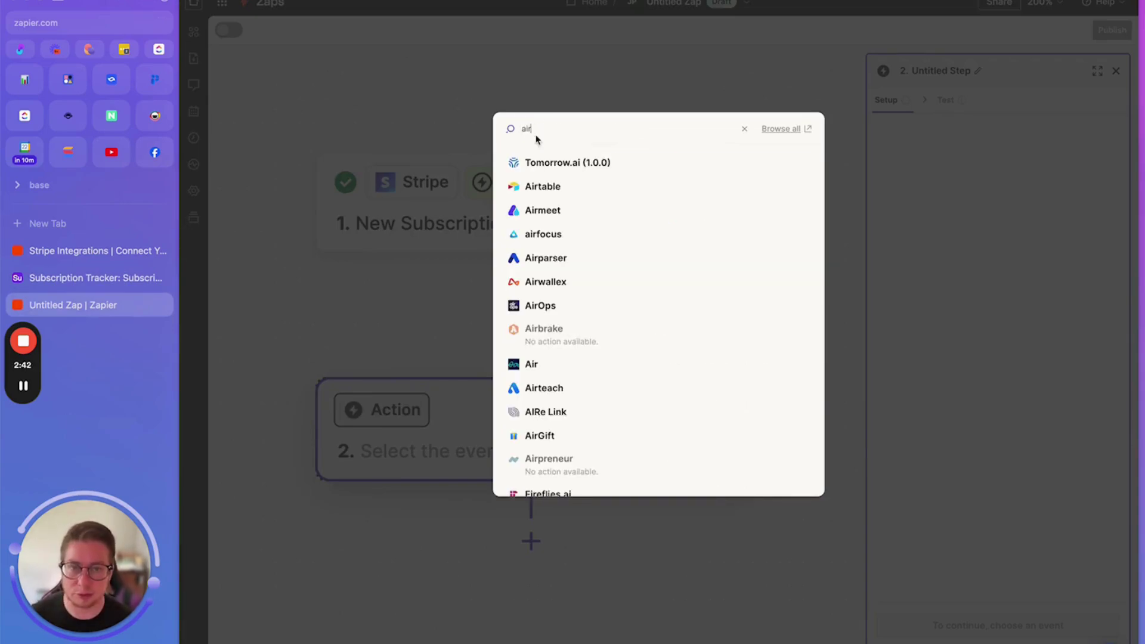
click(549, 188)
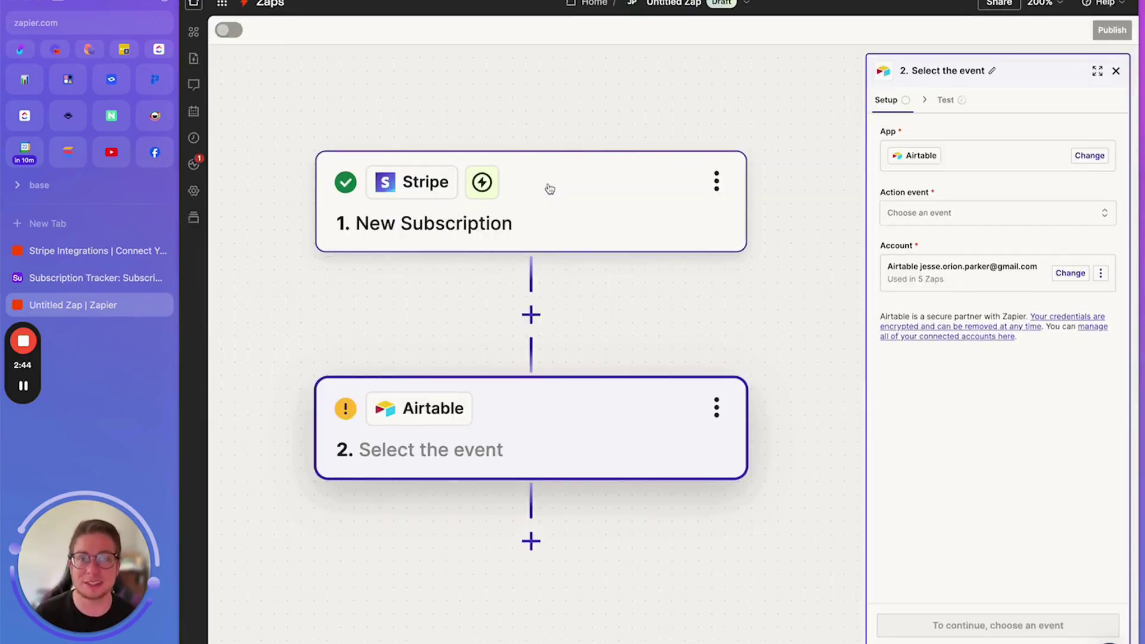
click(936, 221)
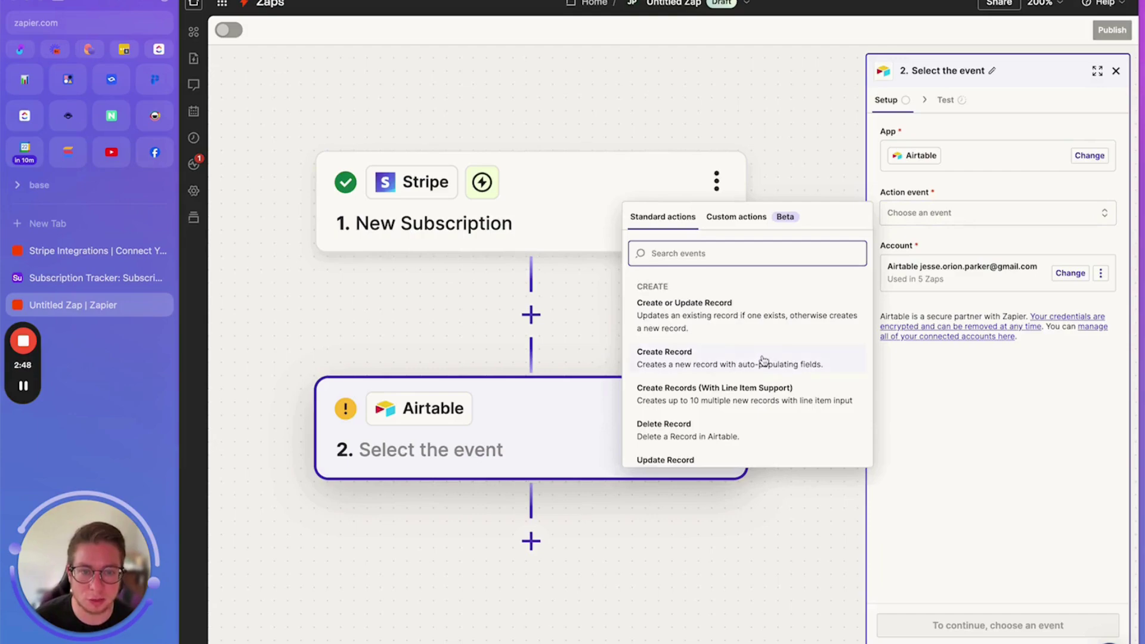
click(763, 360)
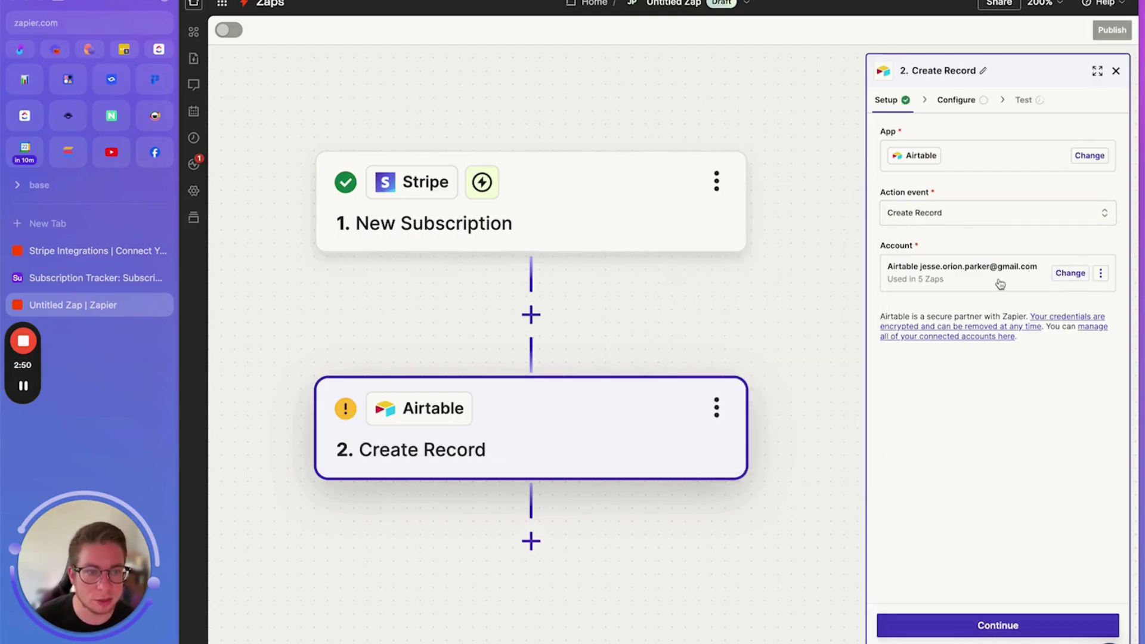
click(998, 625)
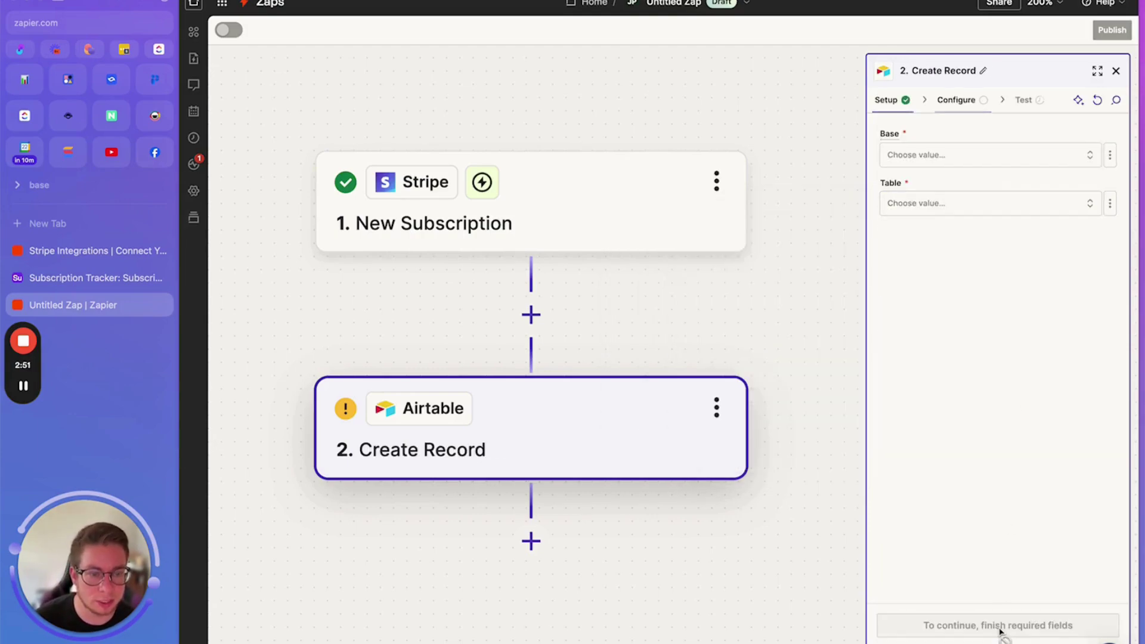
Set the Create Record step's base to Subscription Tracker and its table to Subscriptions.
click(957, 161)
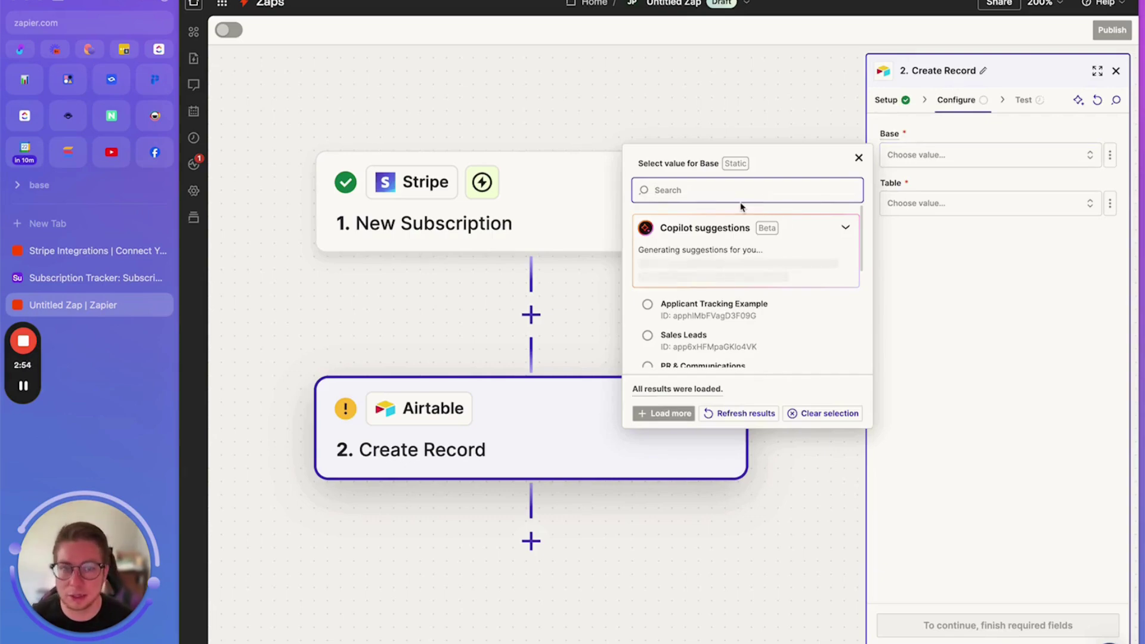
text(sub)
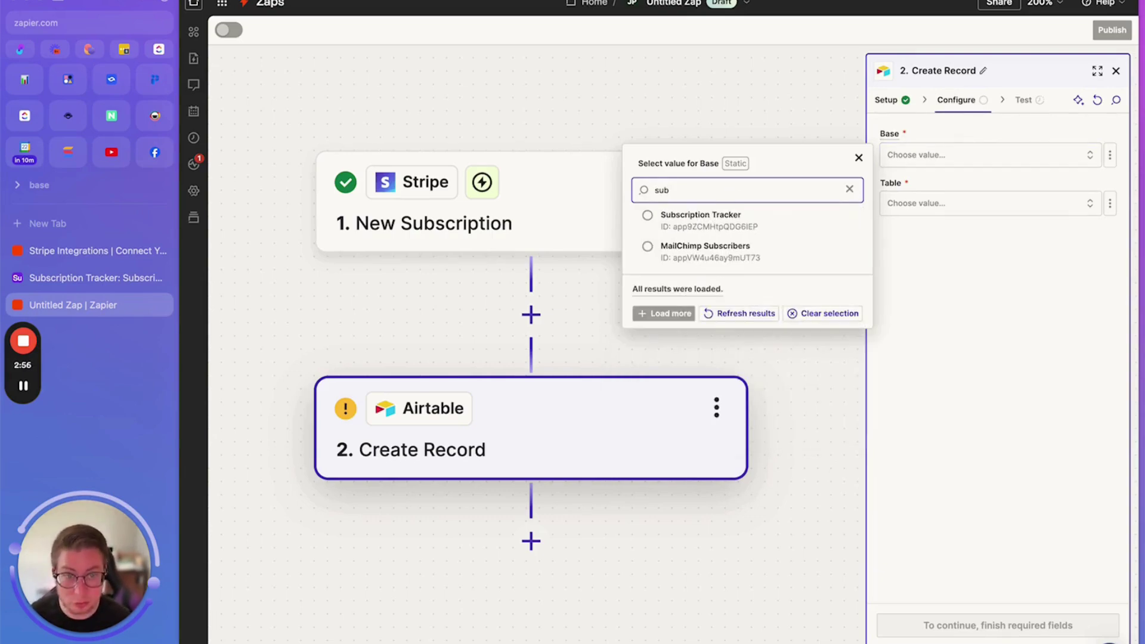
click(732, 220)
click(967, 205)
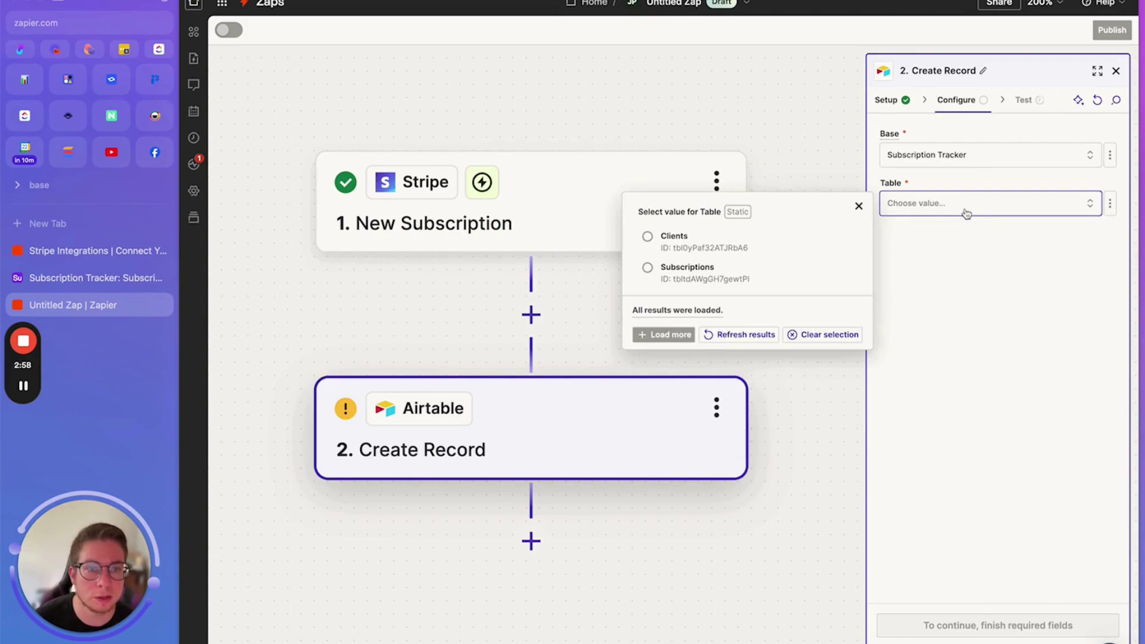
click(728, 269)
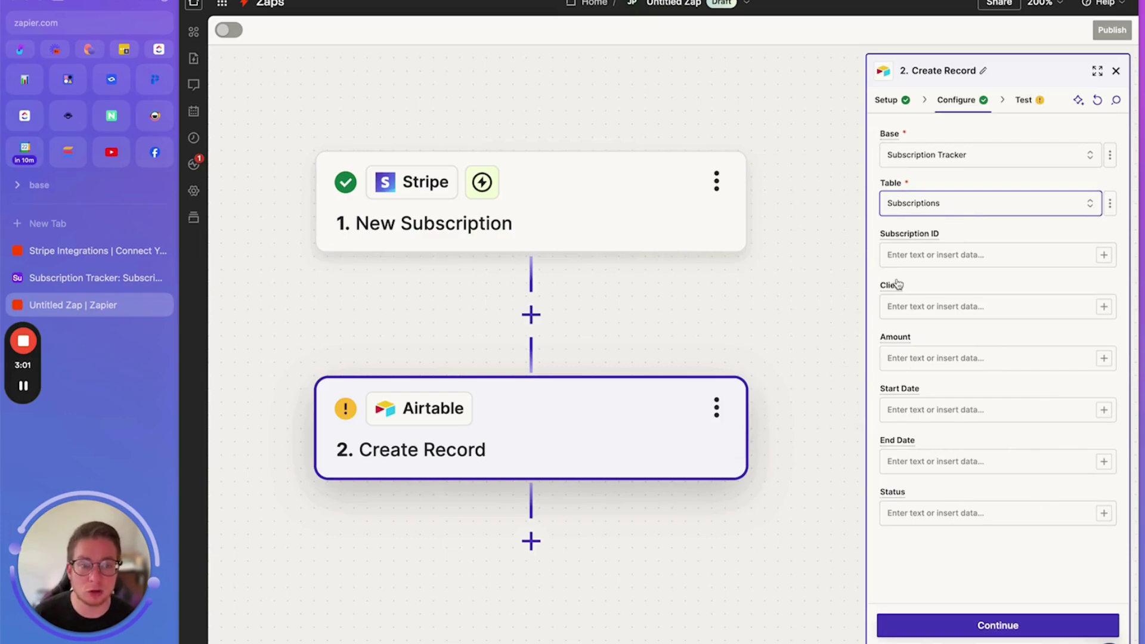
Check the Subscriptions table's columns in Airtable, and map the Zap's Subscription ID field to the ID from the New Subscription trigger.
click(119, 279)
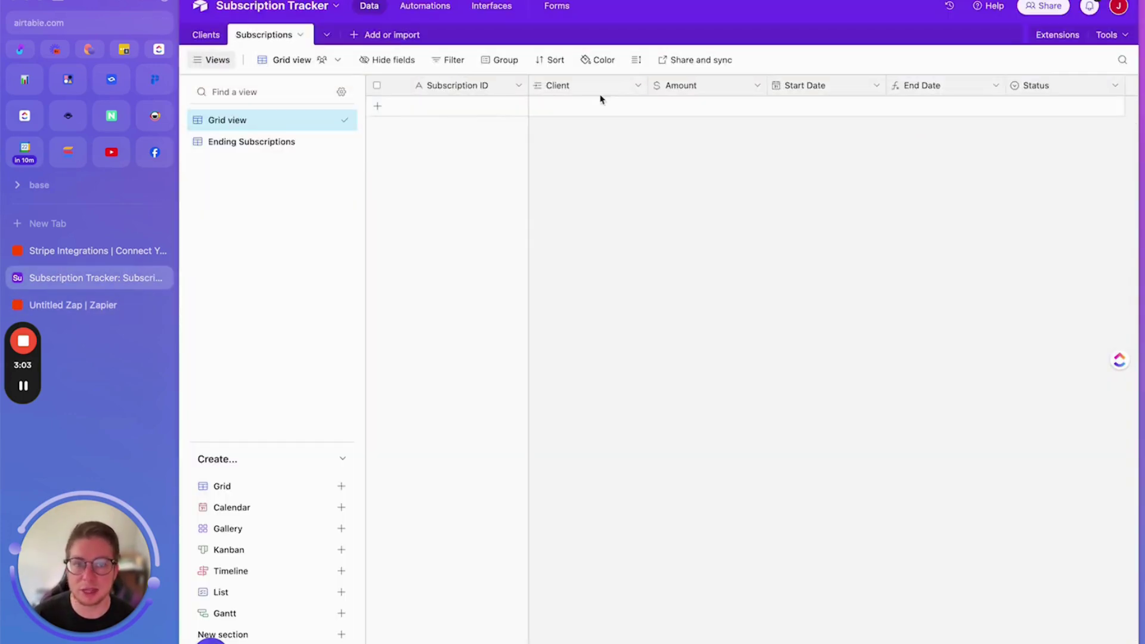
click(78, 307)
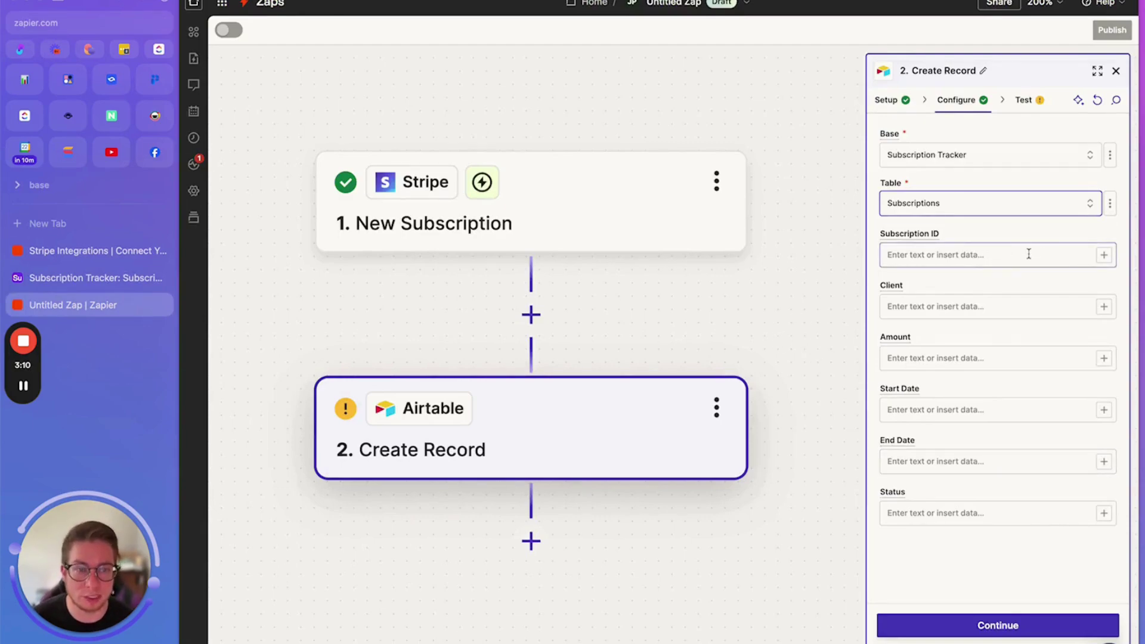
click(1104, 256)
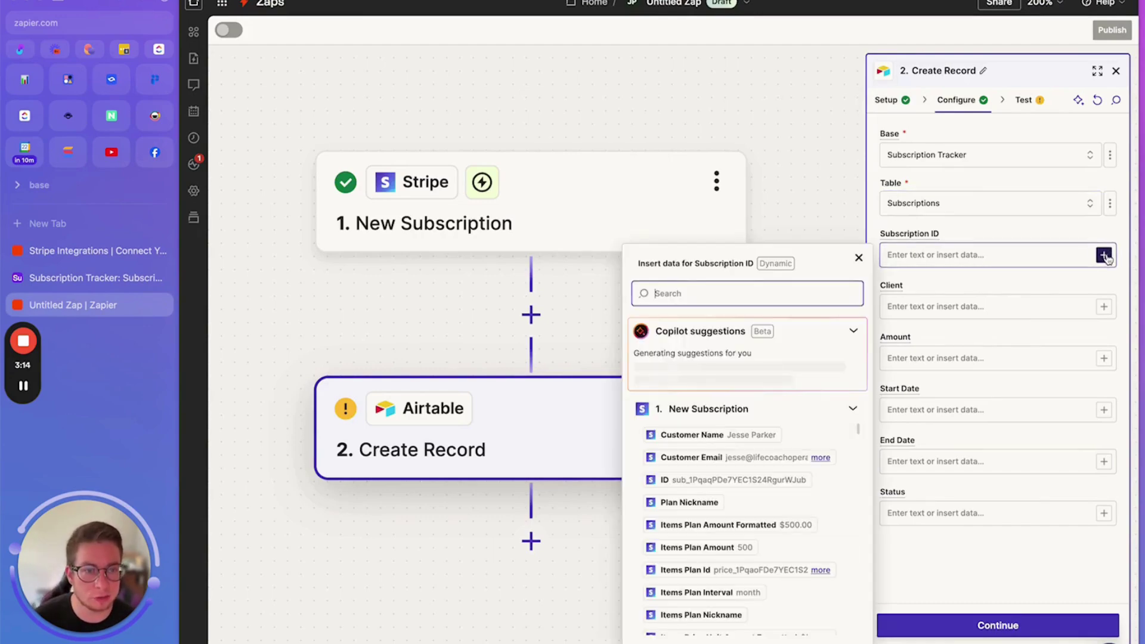
click(679, 480)
Map the Client field to the Customer Email value from the New Subscription trigger.
click(954, 305)
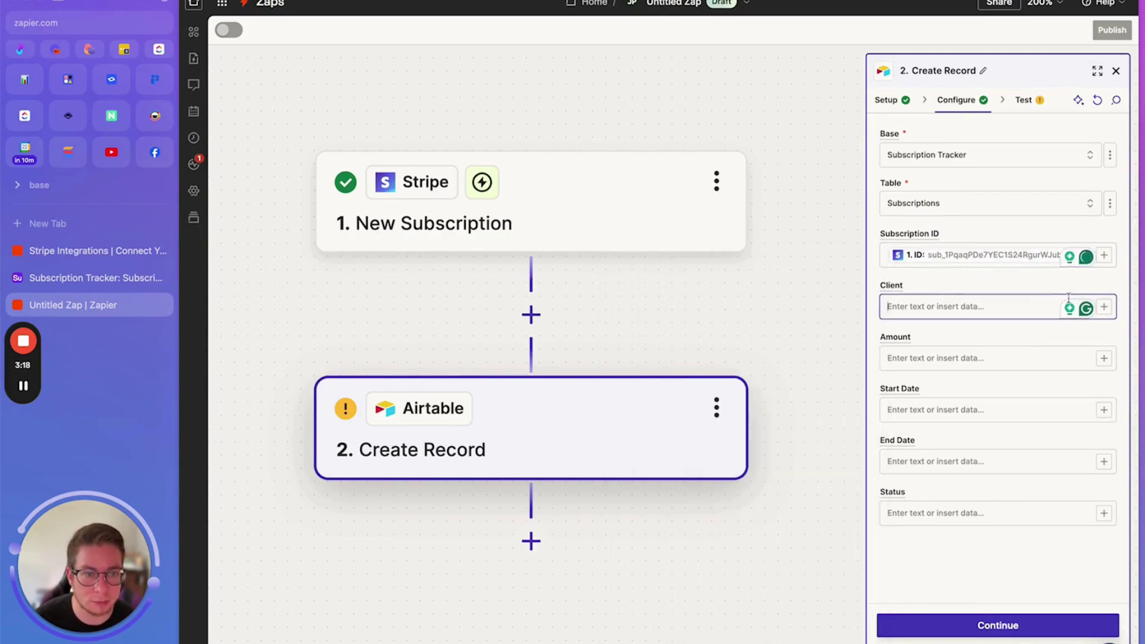
click(1103, 308)
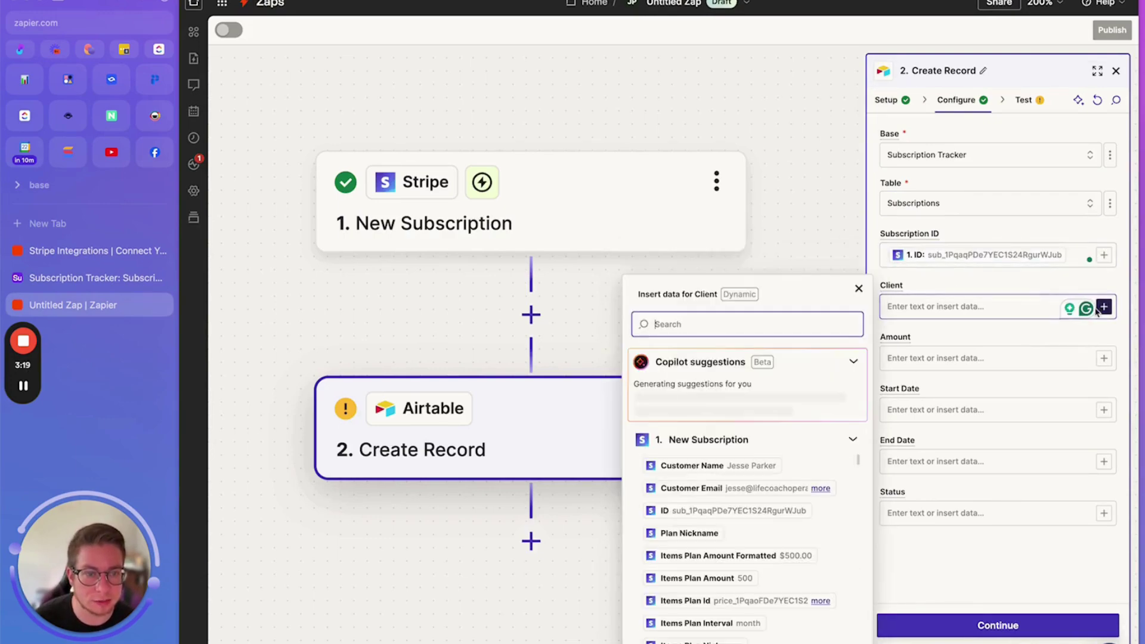
click(745, 487)
click(901, 275)
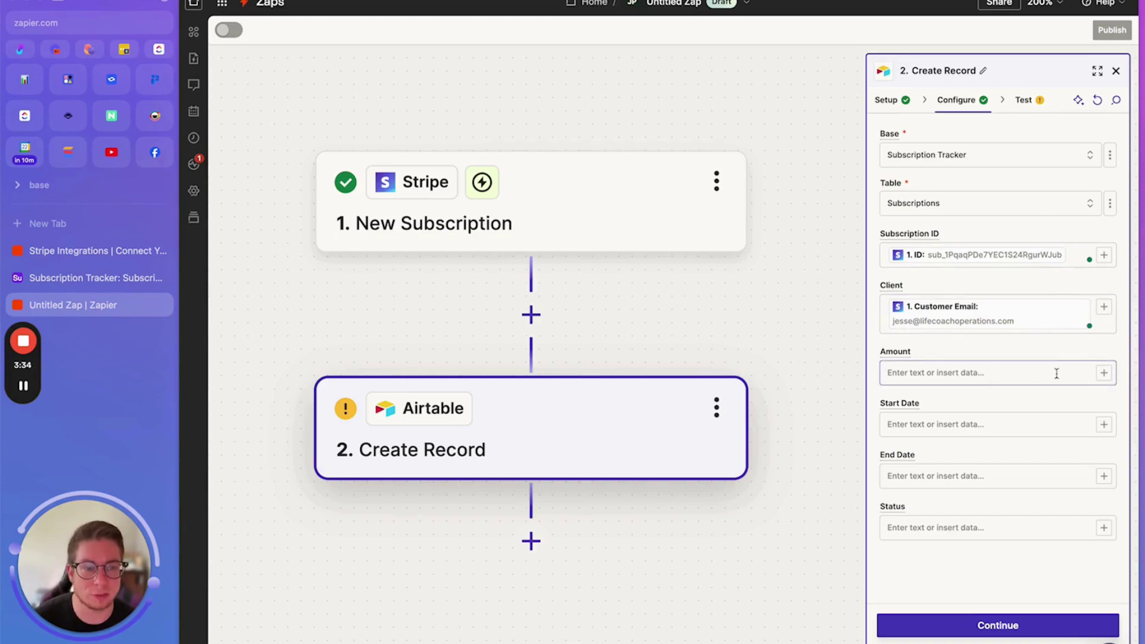
Map the Amount field to the Items Plan Amount Formatted value from the New Subscription trigger.
click(1104, 374)
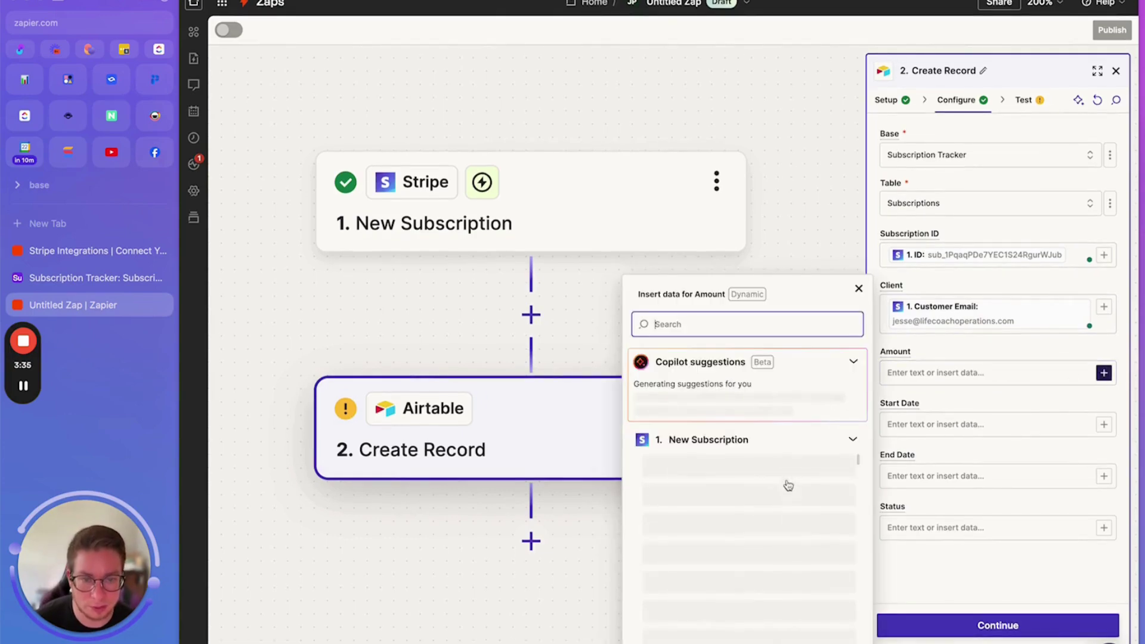
scroll(774, 537, down, 1)
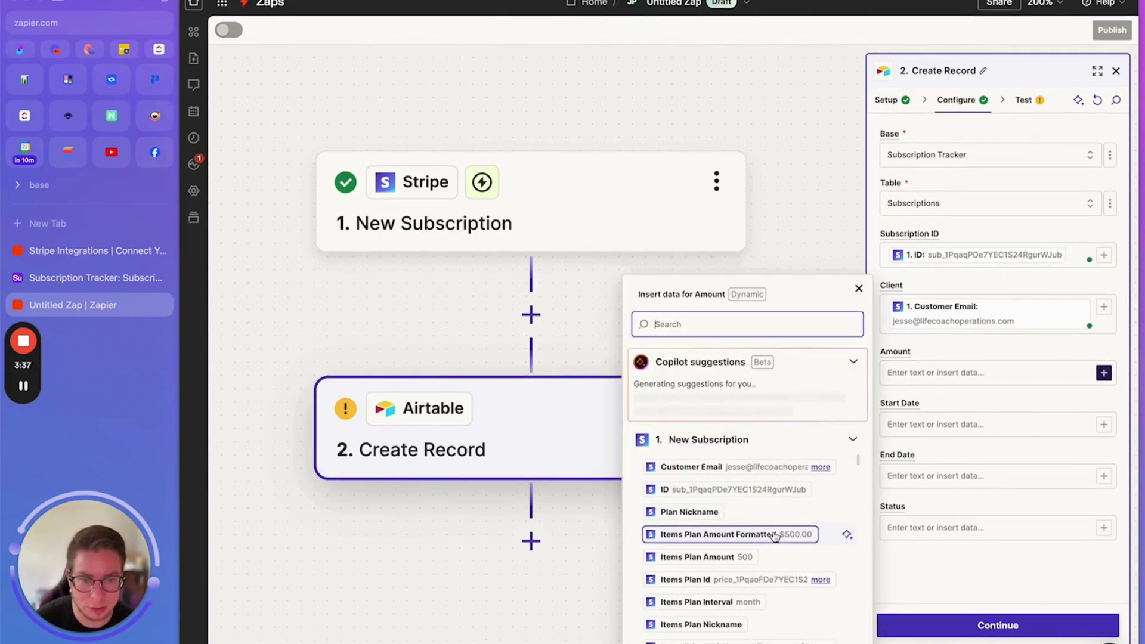
click(778, 534)
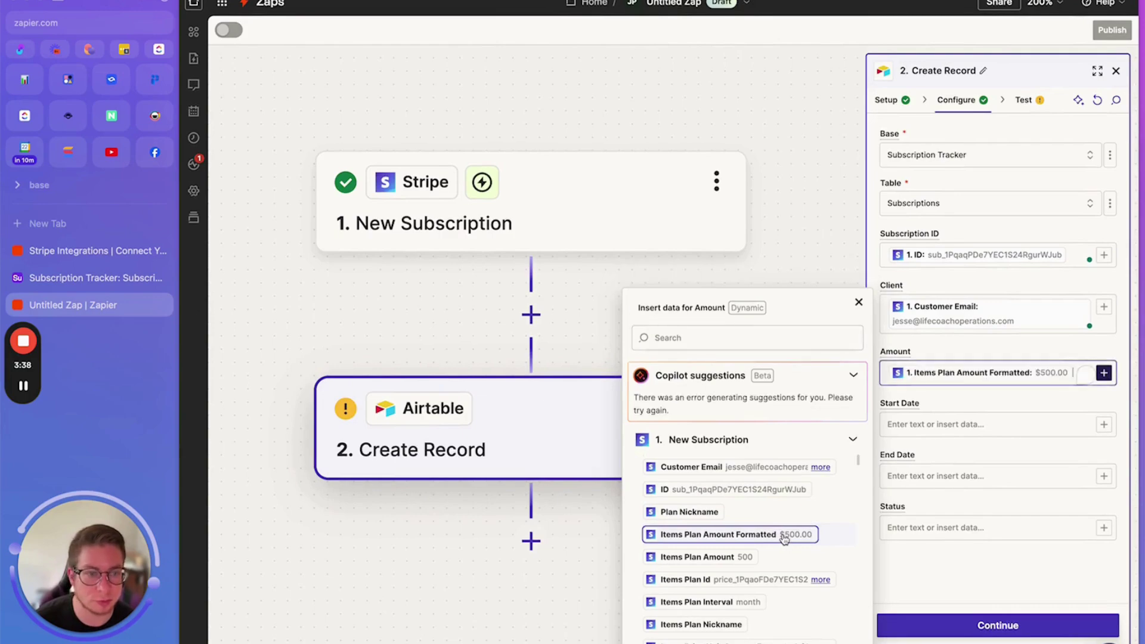
Map the Start Date field to the Created Formatted value from the New Subscription trigger.
click(1068, 424)
click(1103, 425)
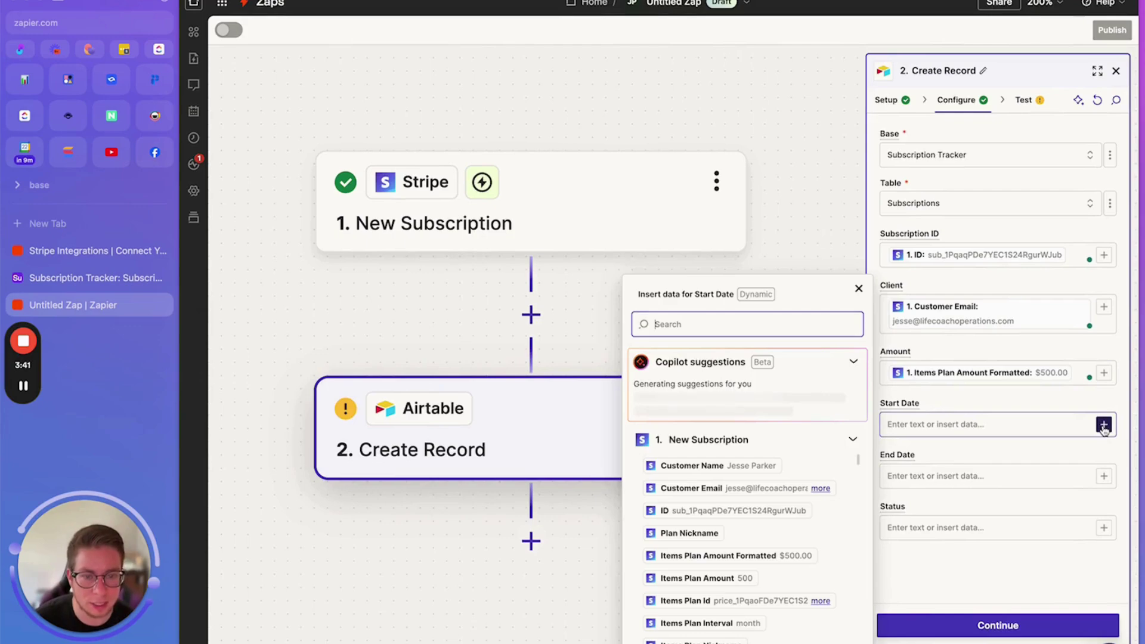
scroll(793, 566, down, 1)
scroll(793, 565, down, 8)
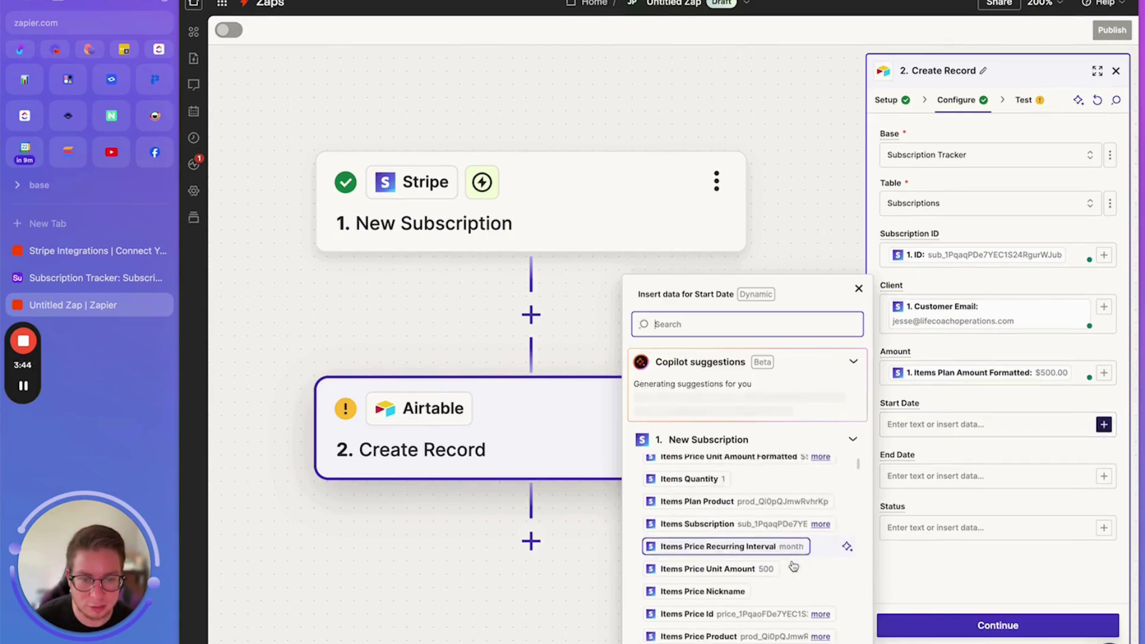
scroll(793, 565, down, 7)
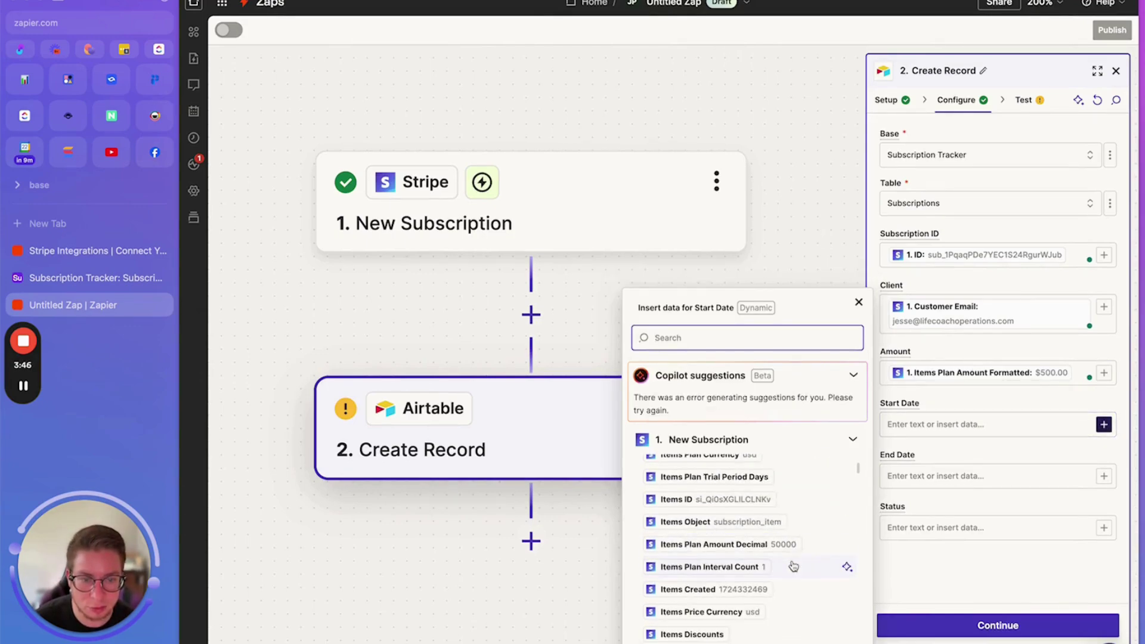
scroll(794, 566, down, 20)
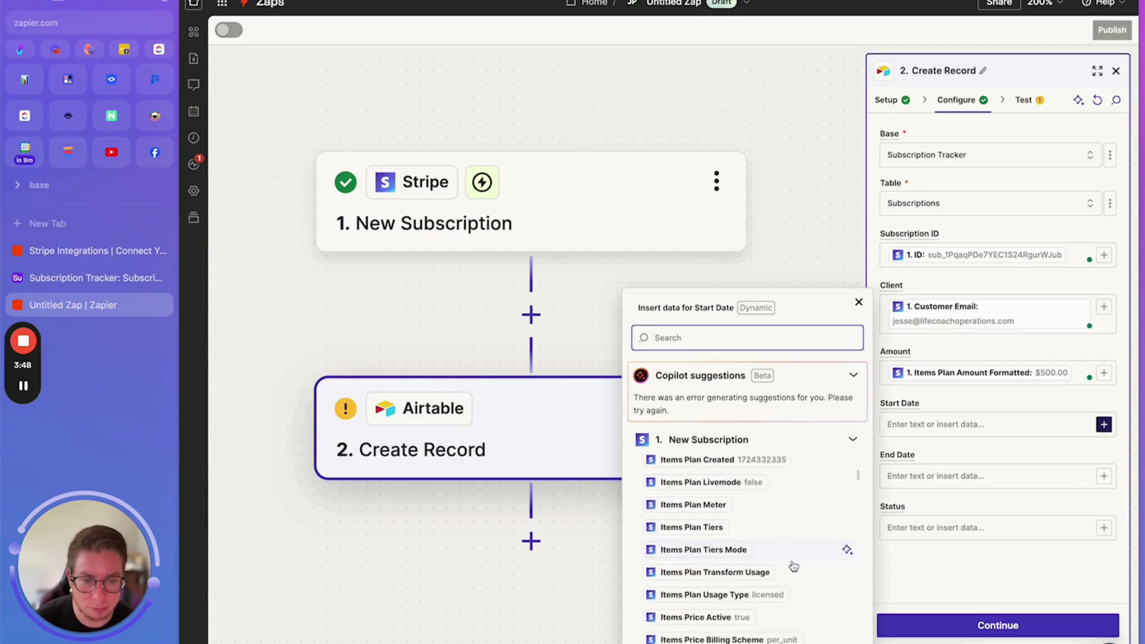
scroll(793, 565, down, 3)
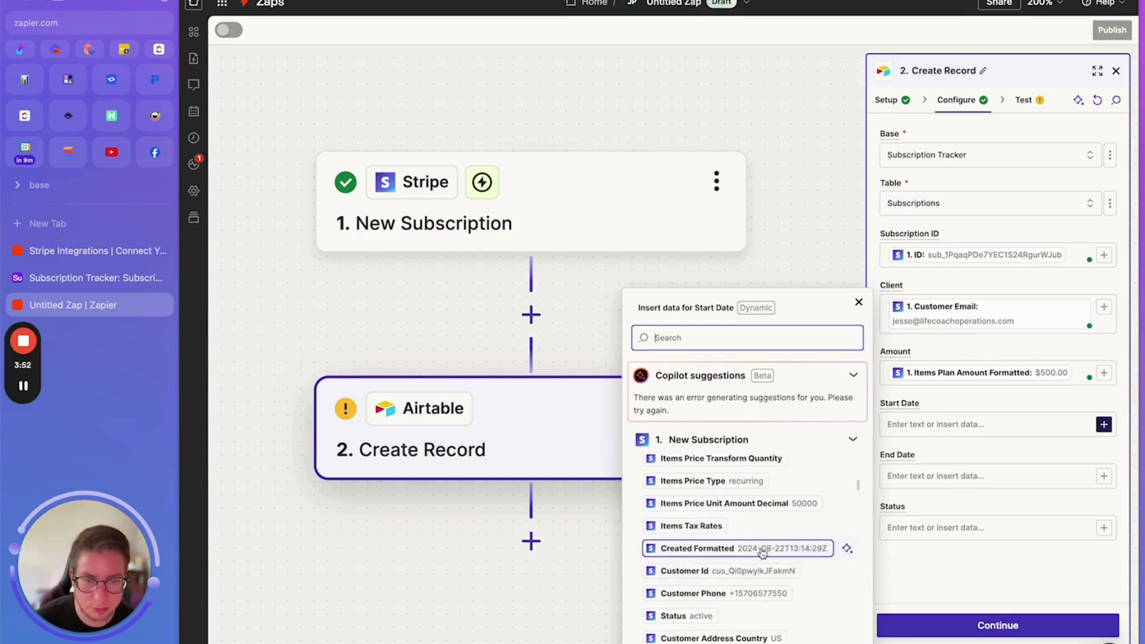
click(769, 549)
Set the Status field to Active, leaving End Date empty, and test the Create Record step.
click(989, 478)
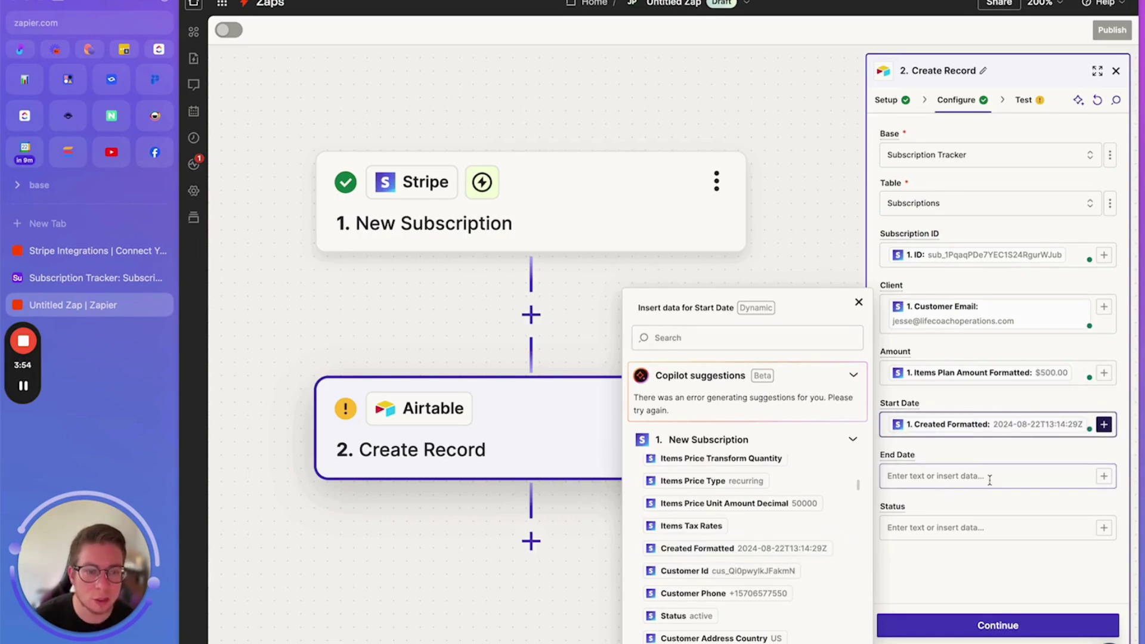
click(945, 536)
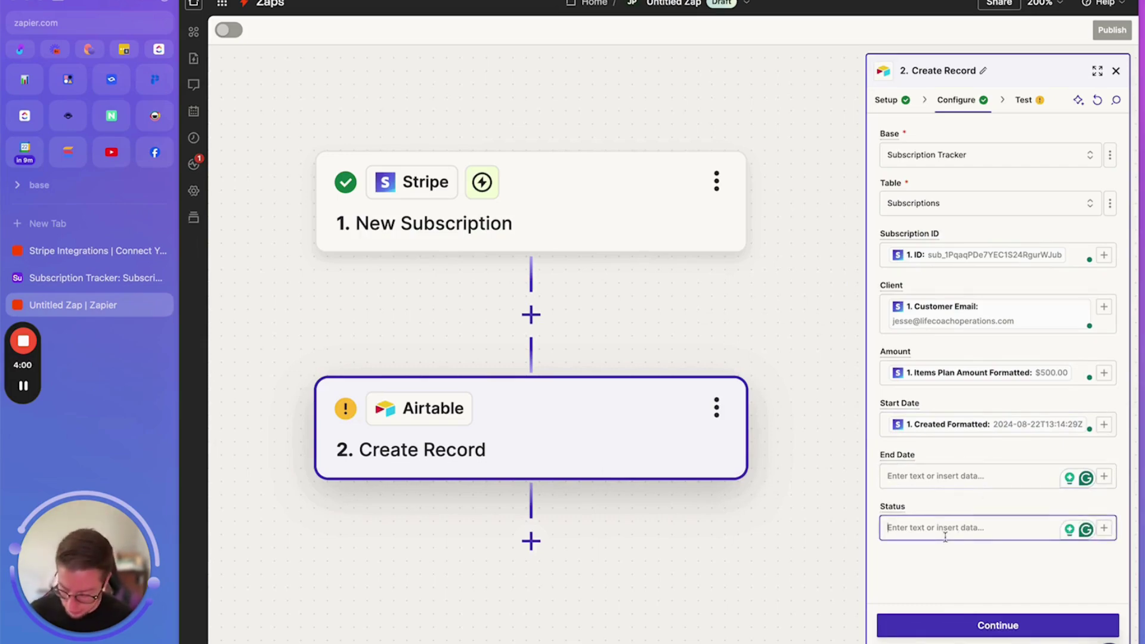
text(Active)
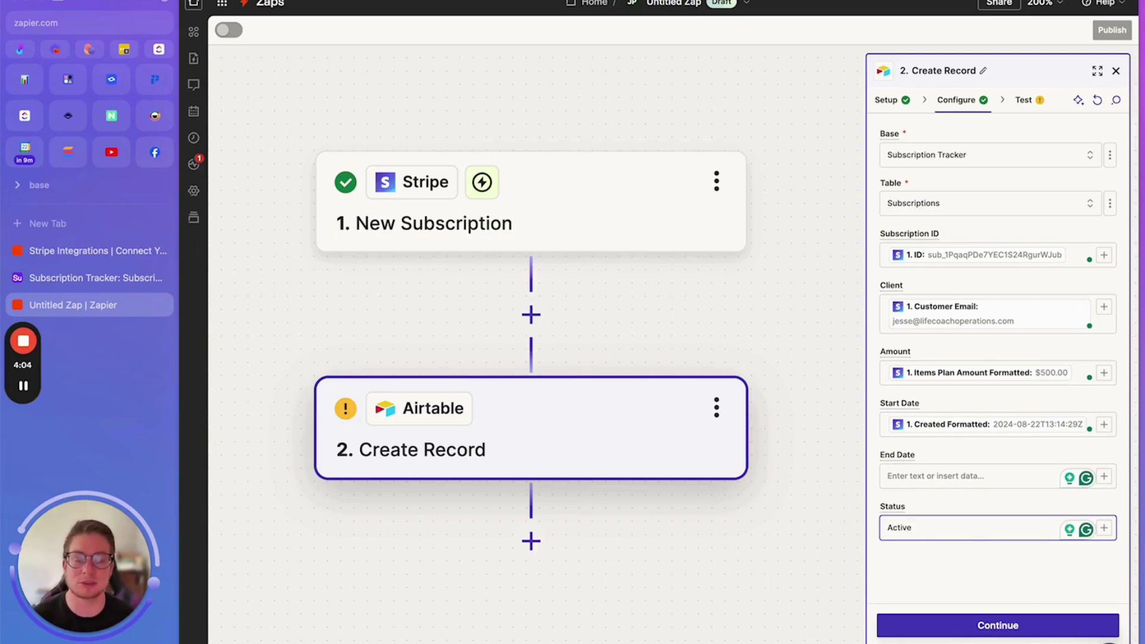
click(987, 626)
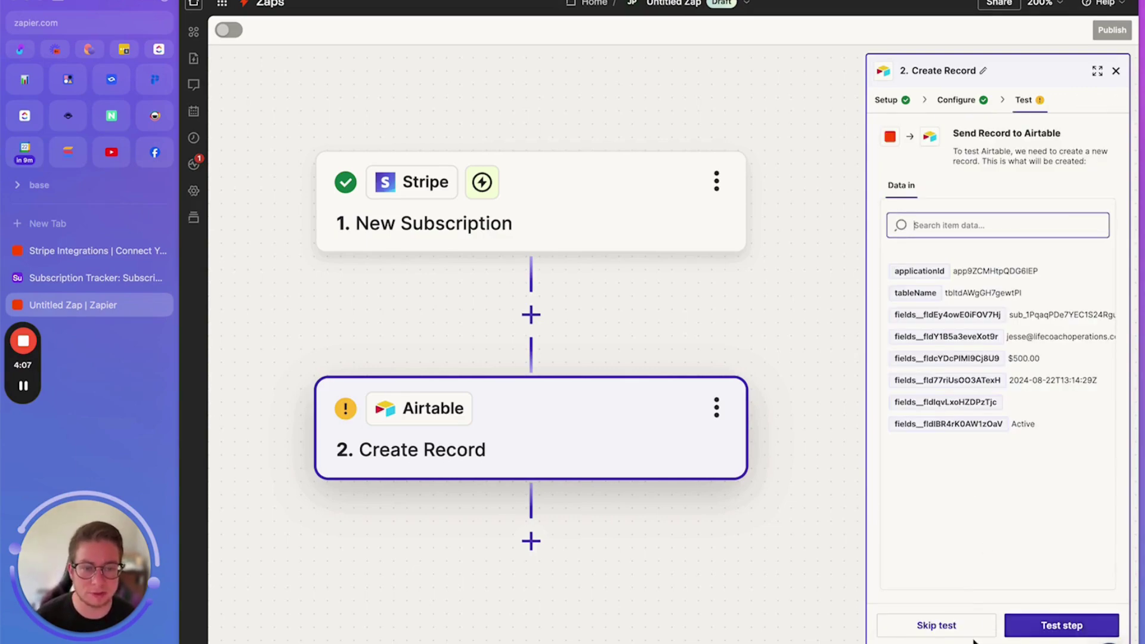
click(1023, 631)
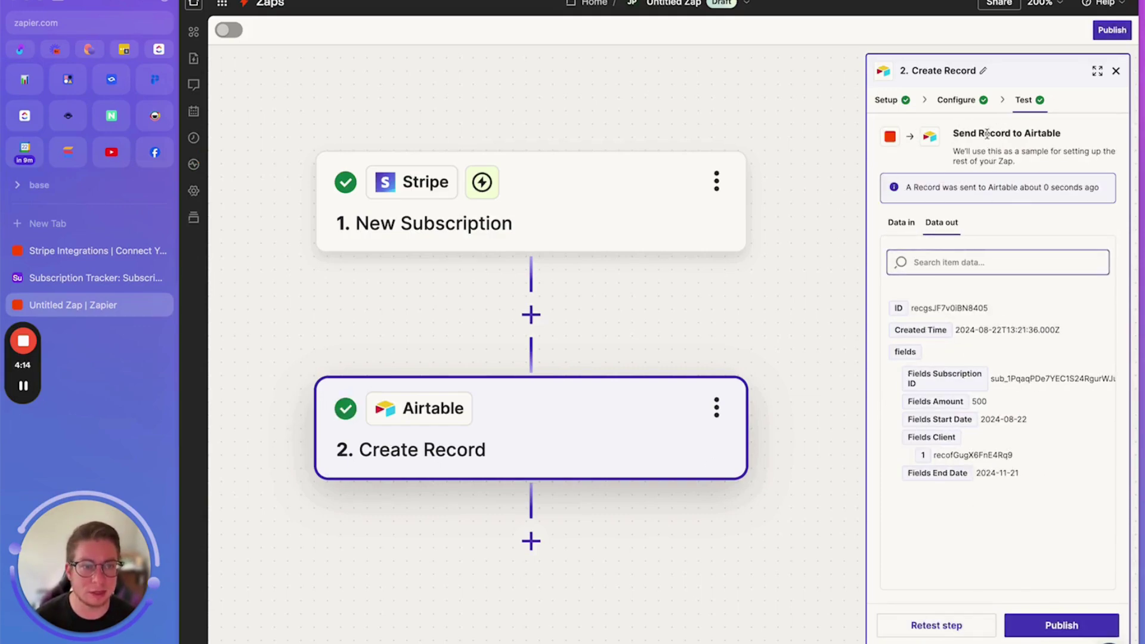
Check the test record in Airtable's Subscriptions table, including its Subscription ID and Status cells.
drag(906, 187, 1098, 187)
click(1098, 188)
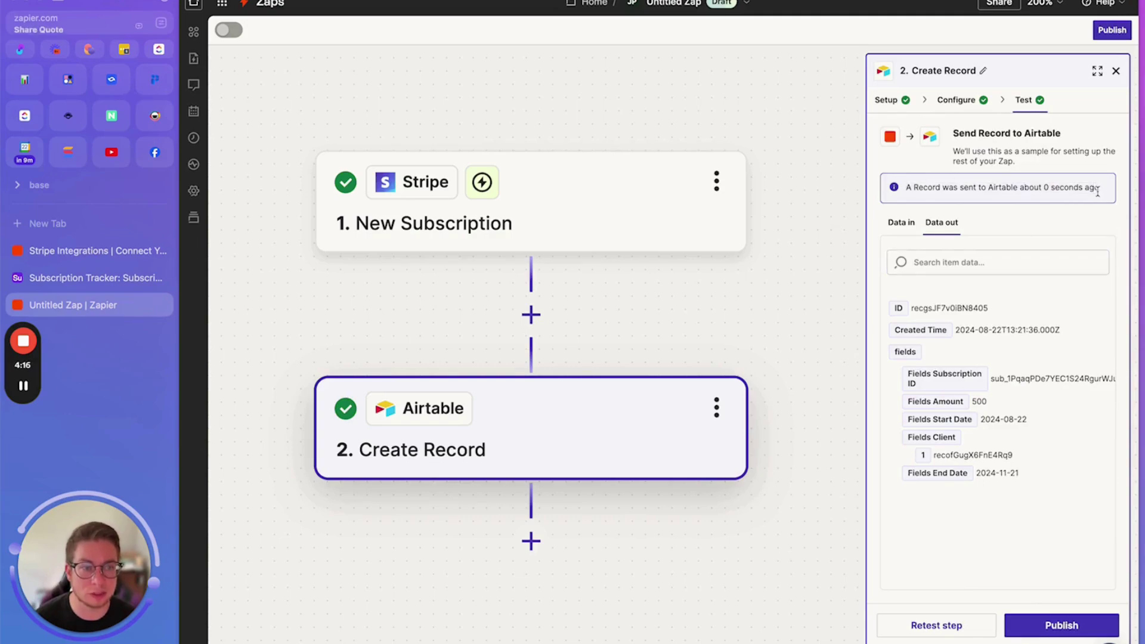
click(115, 277)
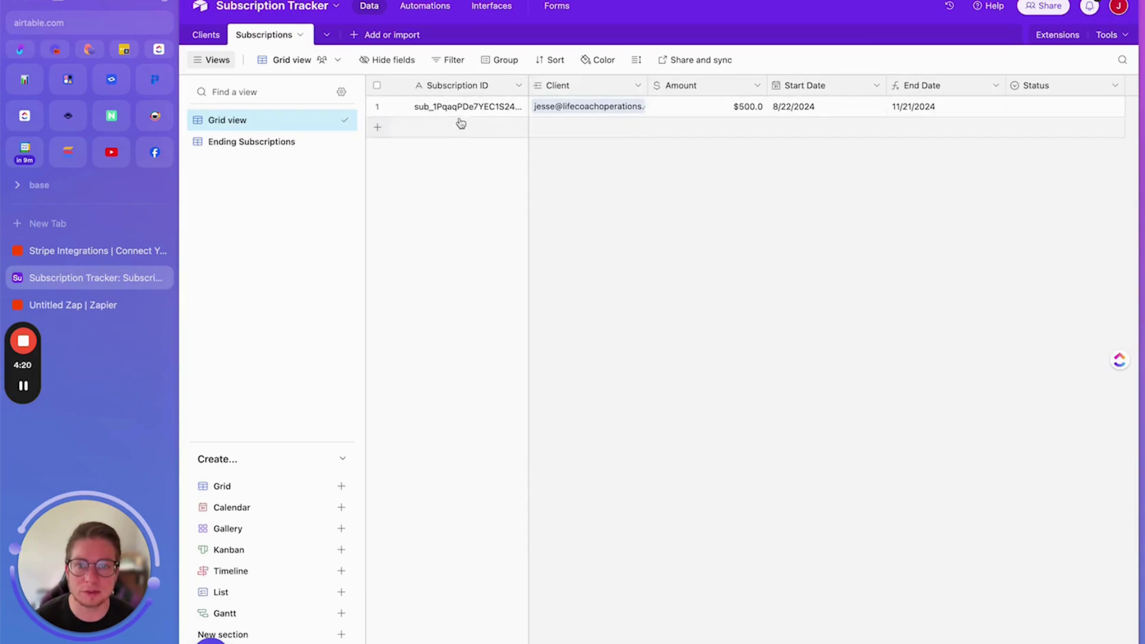
click(498, 108)
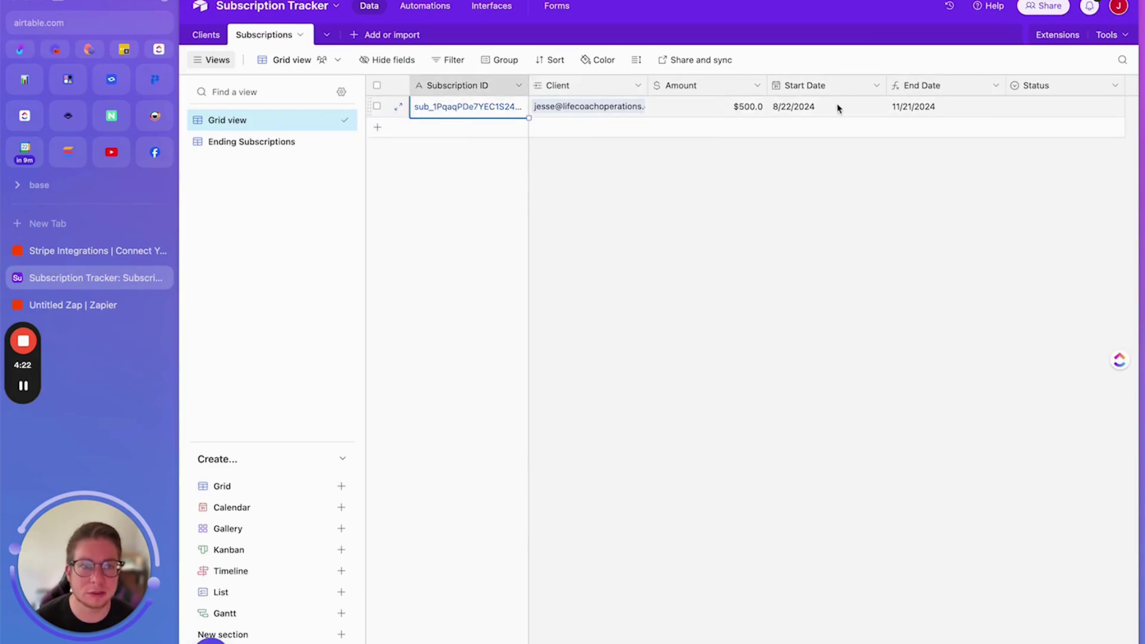
click(1047, 109)
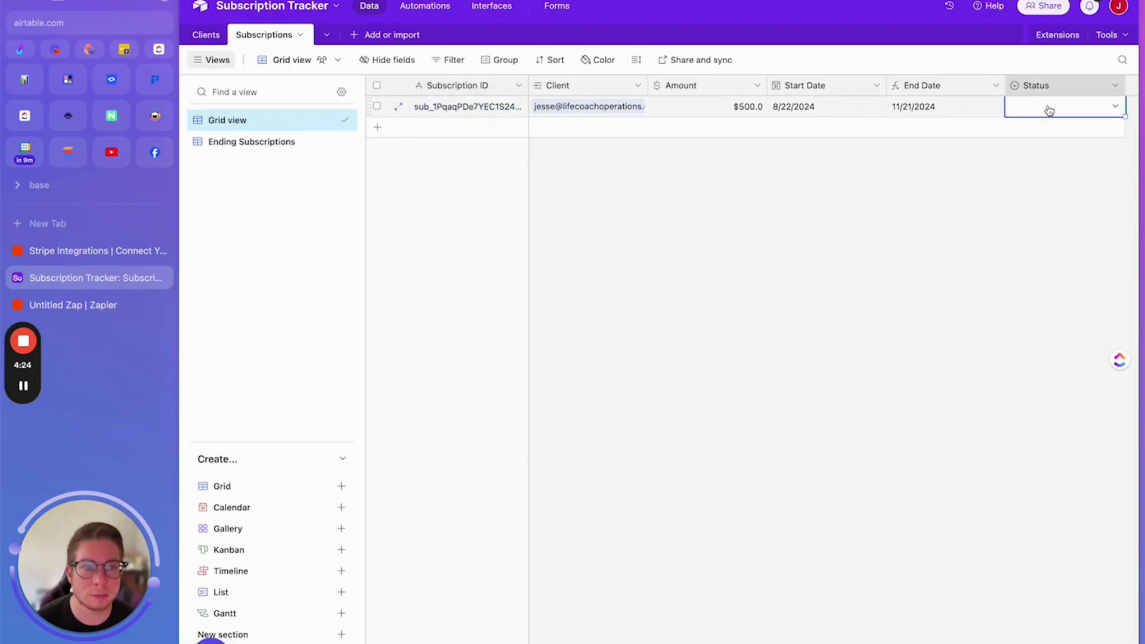
click(1068, 110)
click(910, 196)
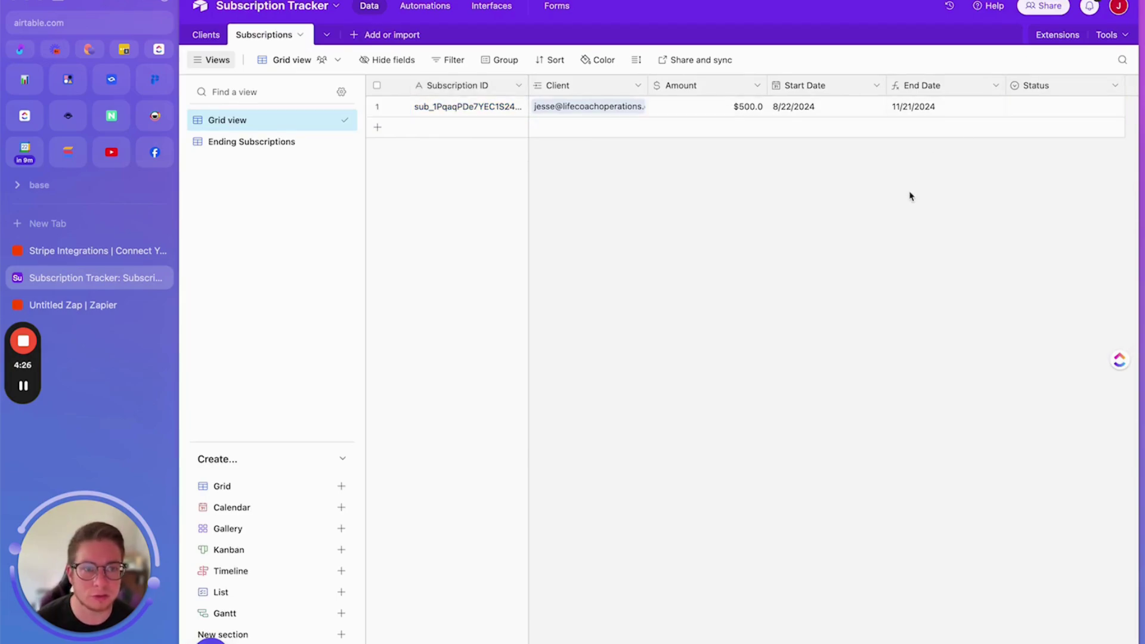
Back in the Zap, review the Create Record step's sent data and Status mapping, and retest the step.
click(96, 304)
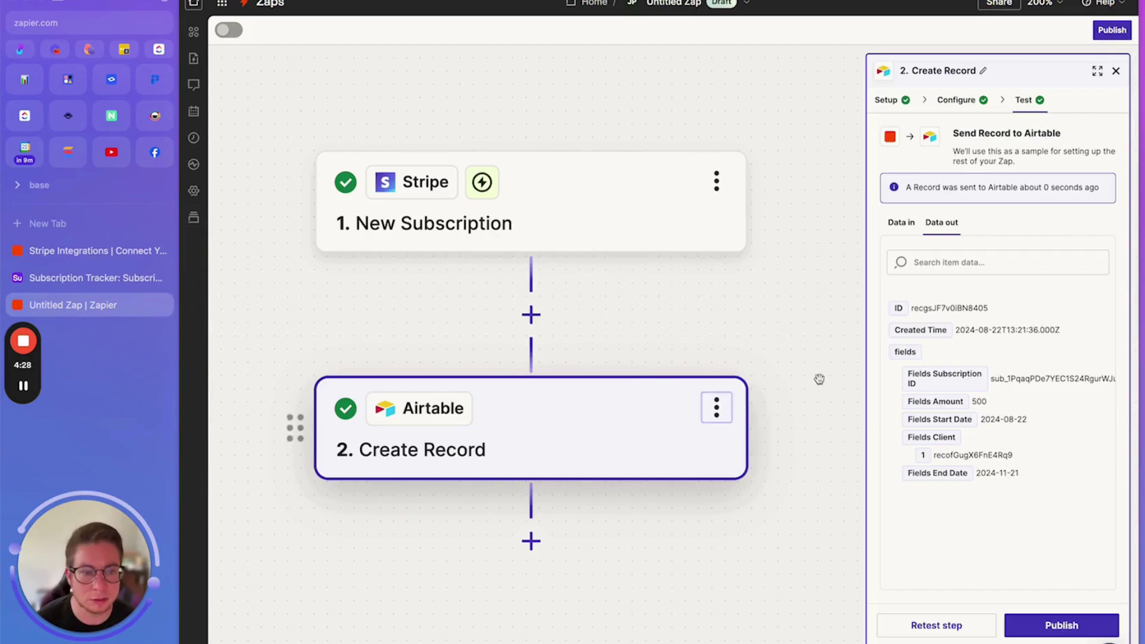
click(899, 230)
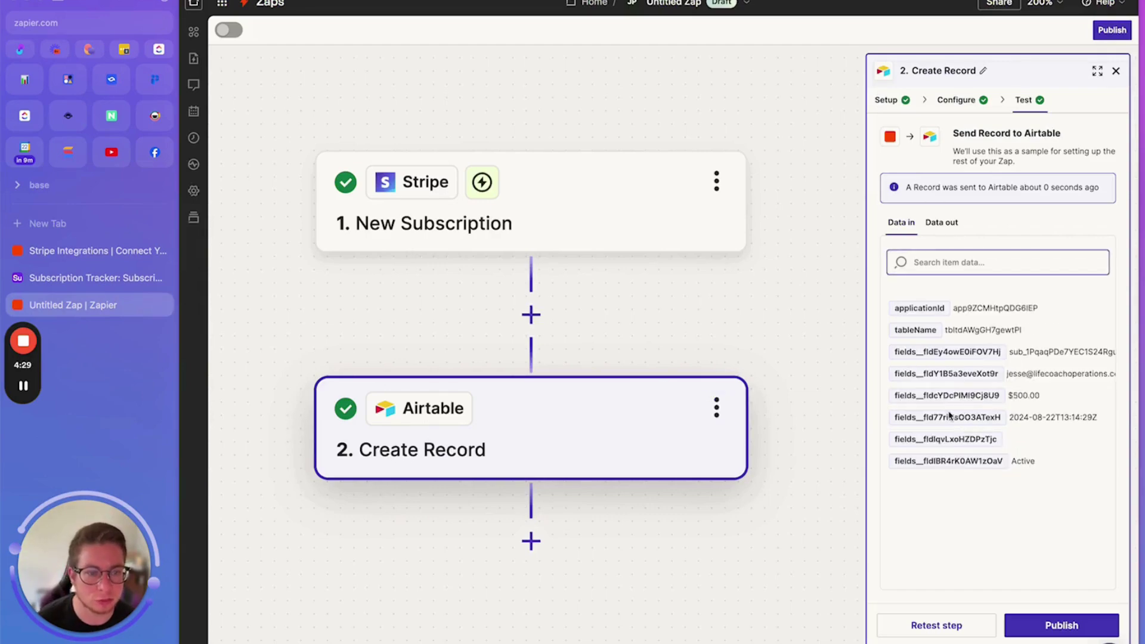
click(971, 102)
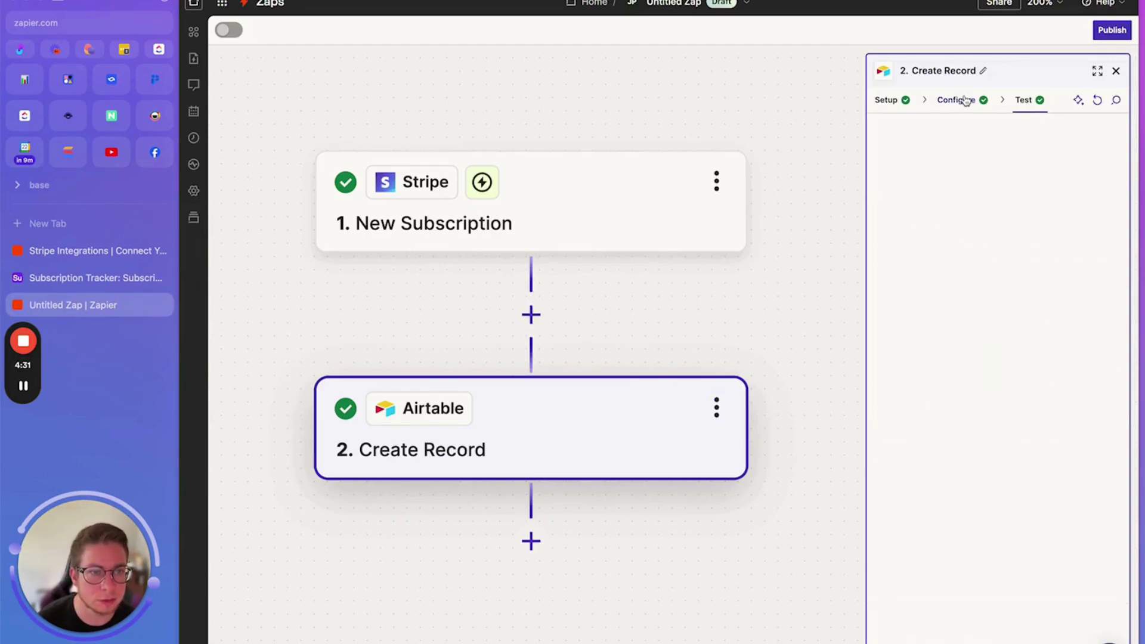
click(931, 530)
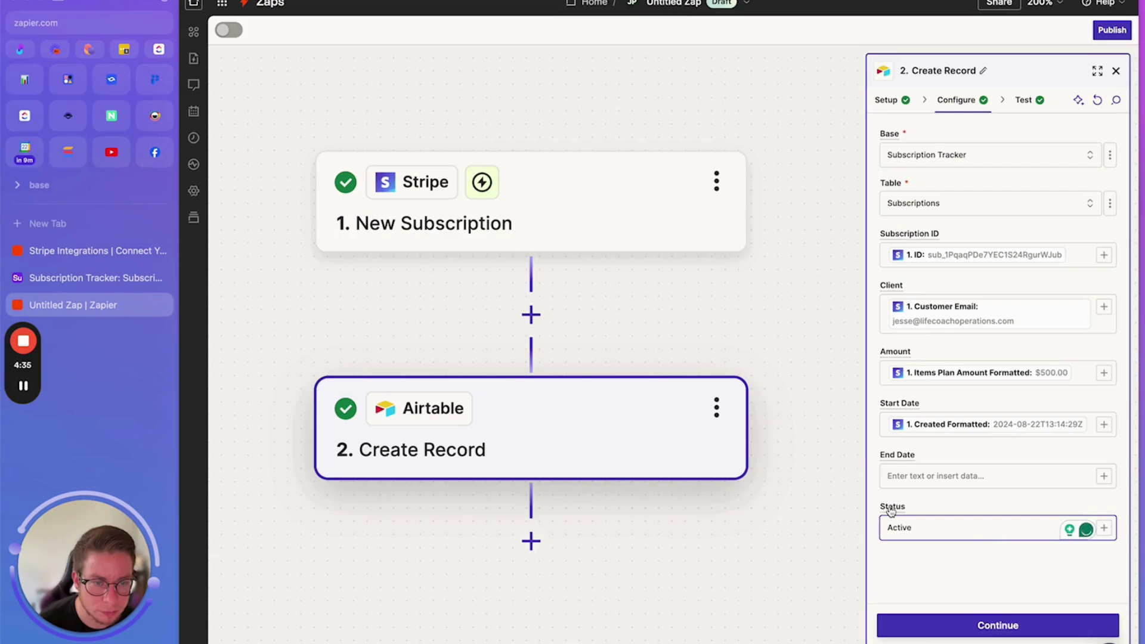
click(968, 624)
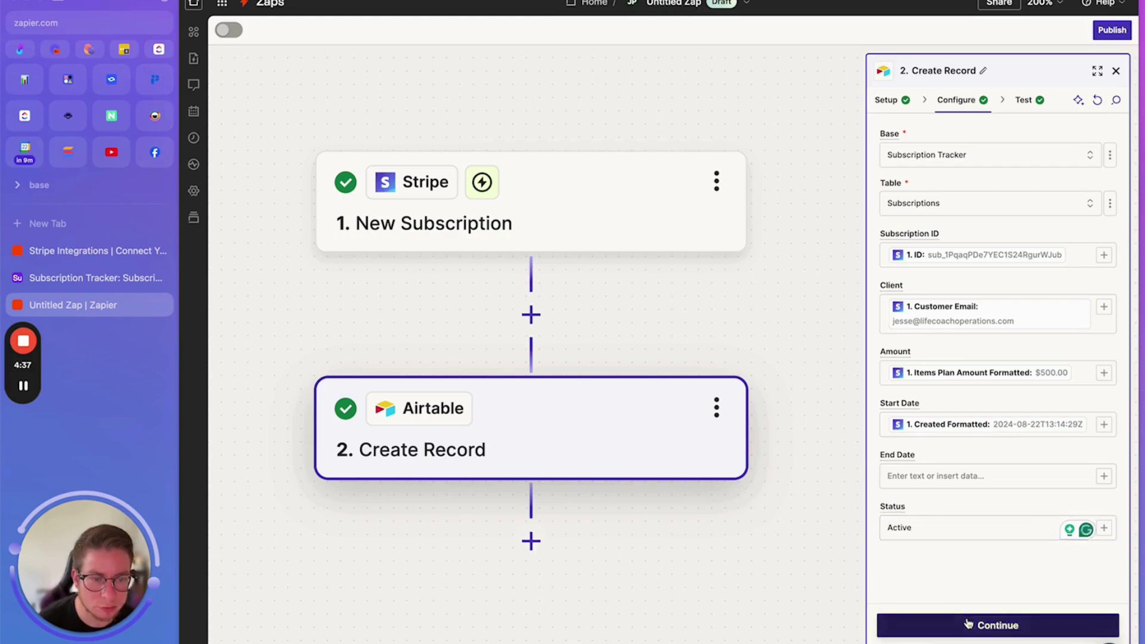
click(958, 624)
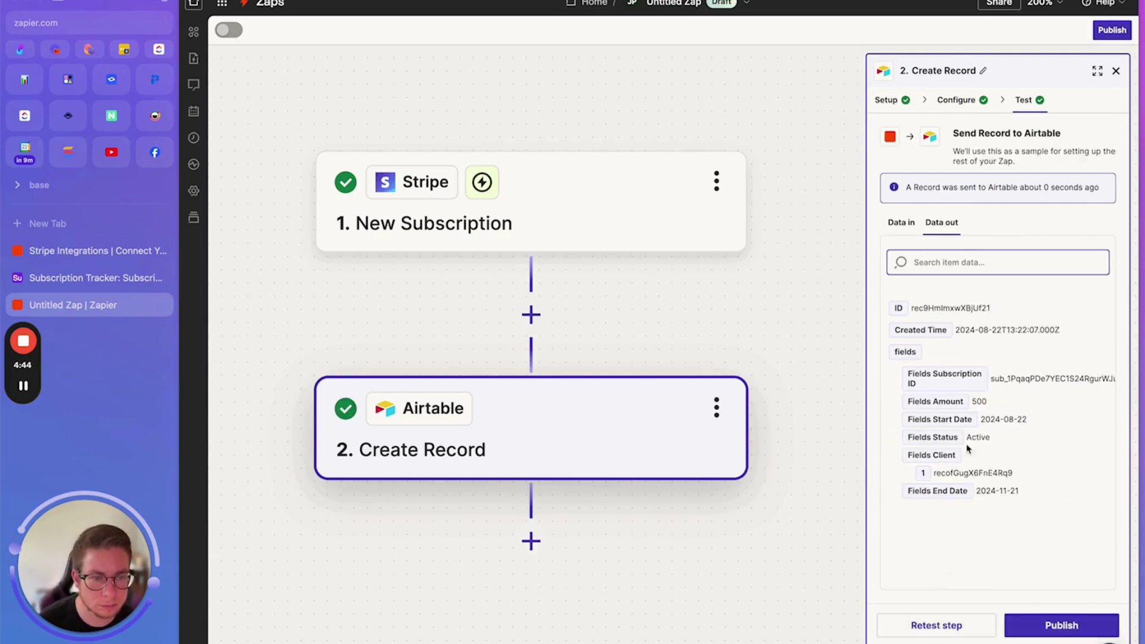
In Airtable's Subscriptions table, delete the test record that has an empty Status.
click(89, 278)
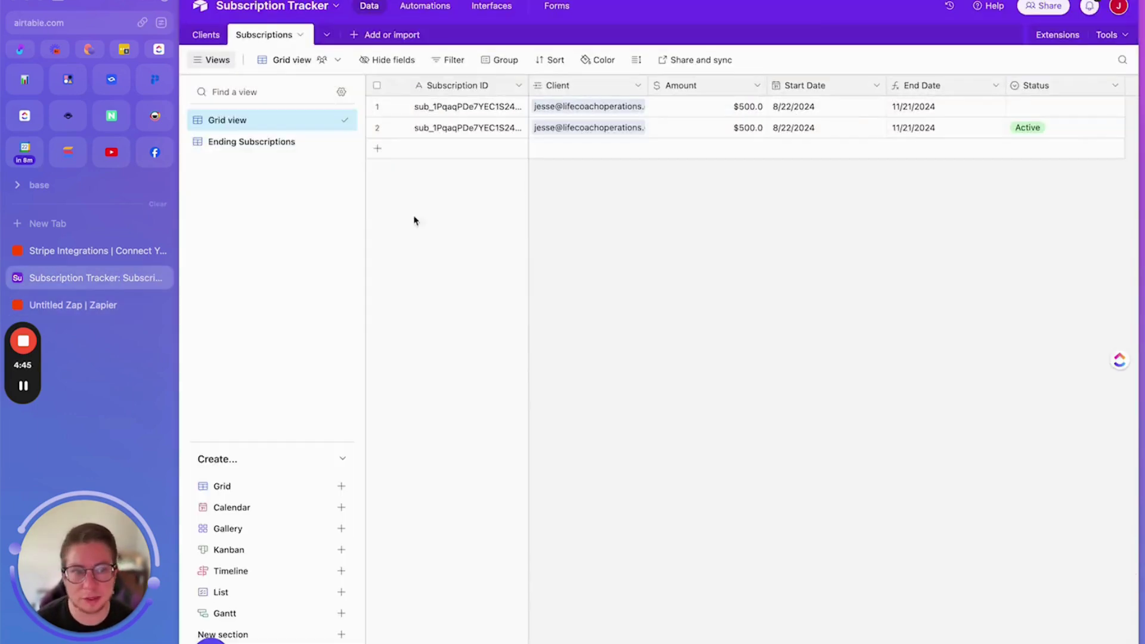
right_click(837, 113)
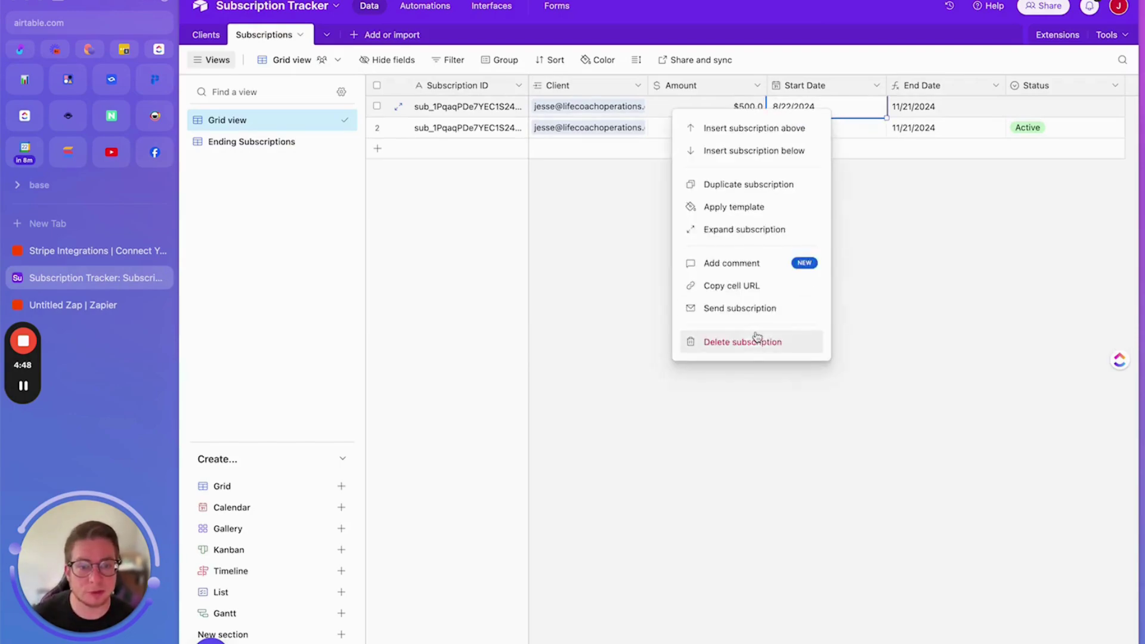
click(751, 343)
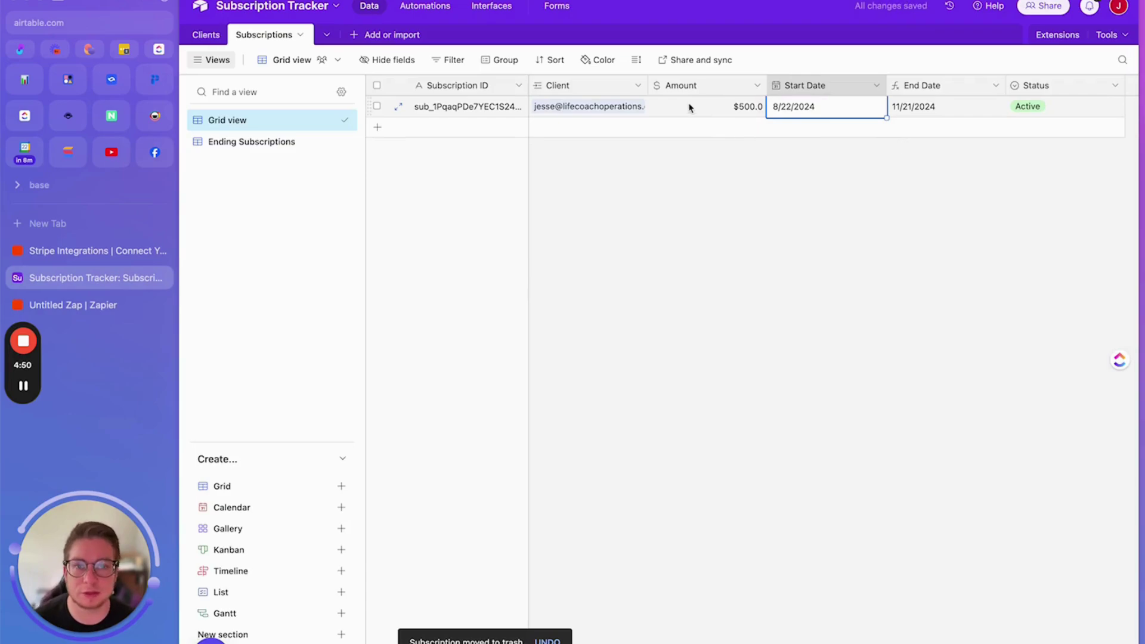
Set the Subscriptions table's Amount currency field to 0 decimal places and save it.
click(733, 111)
click(756, 85)
click(736, 112)
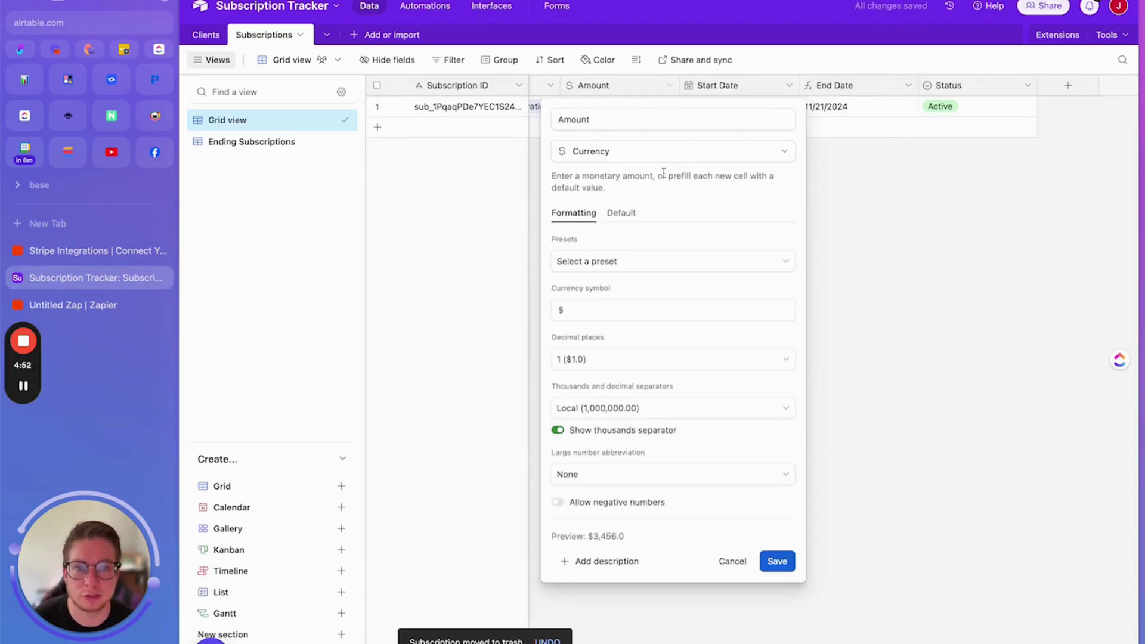
click(614, 358)
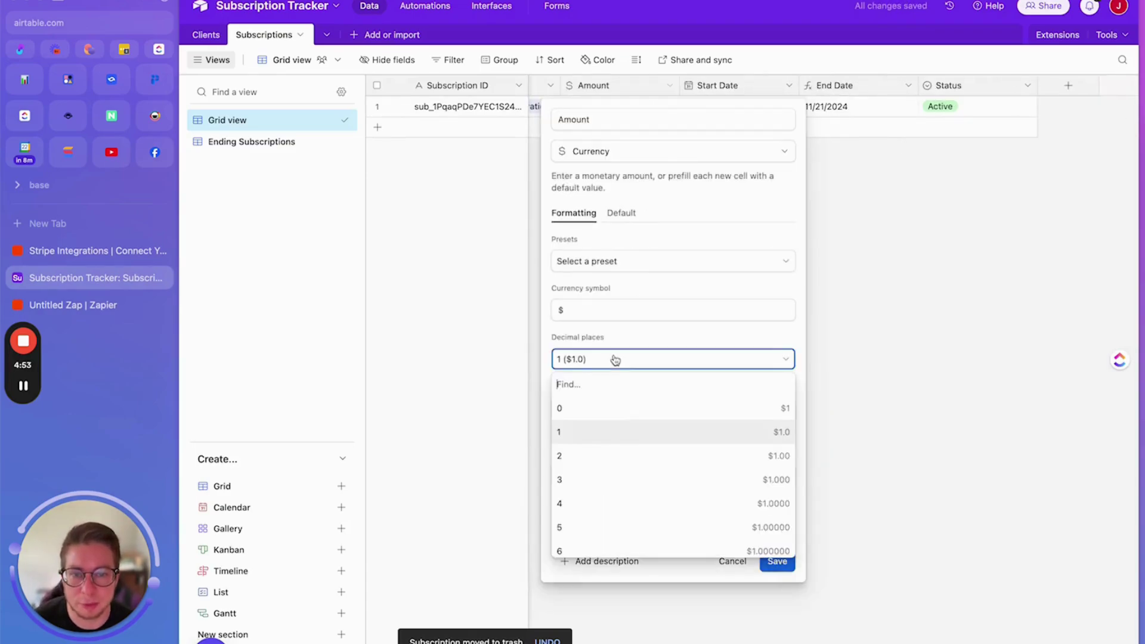
click(614, 407)
click(779, 562)
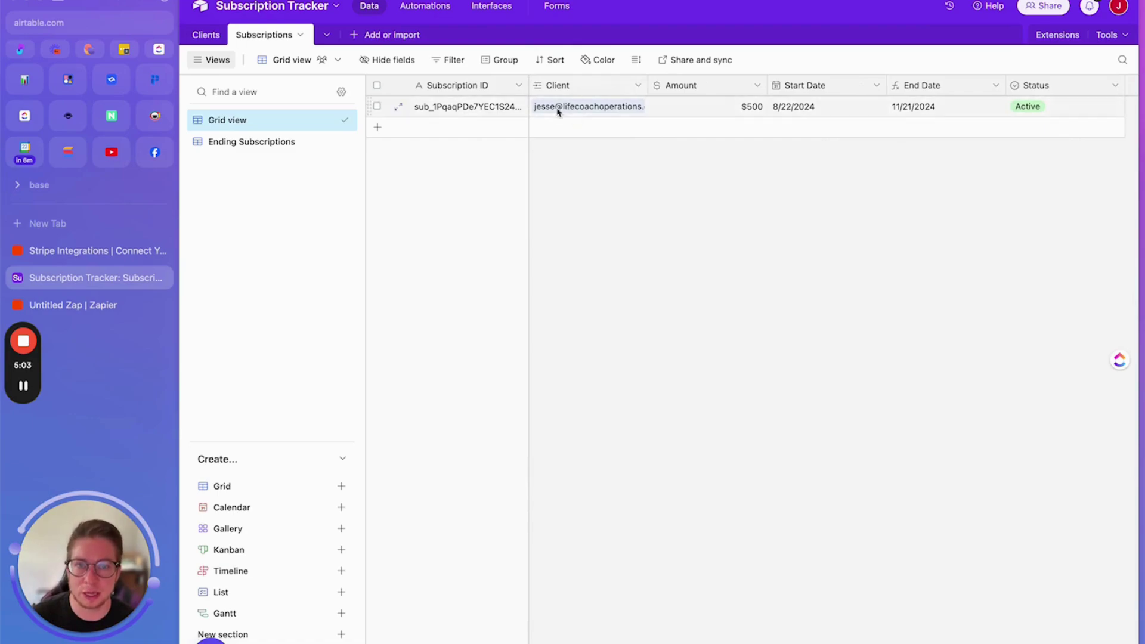
In the Clients table, widen the Subscriptions column slightly and add a Lookup field that pulls Amount from Subscriptions.
click(202, 38)
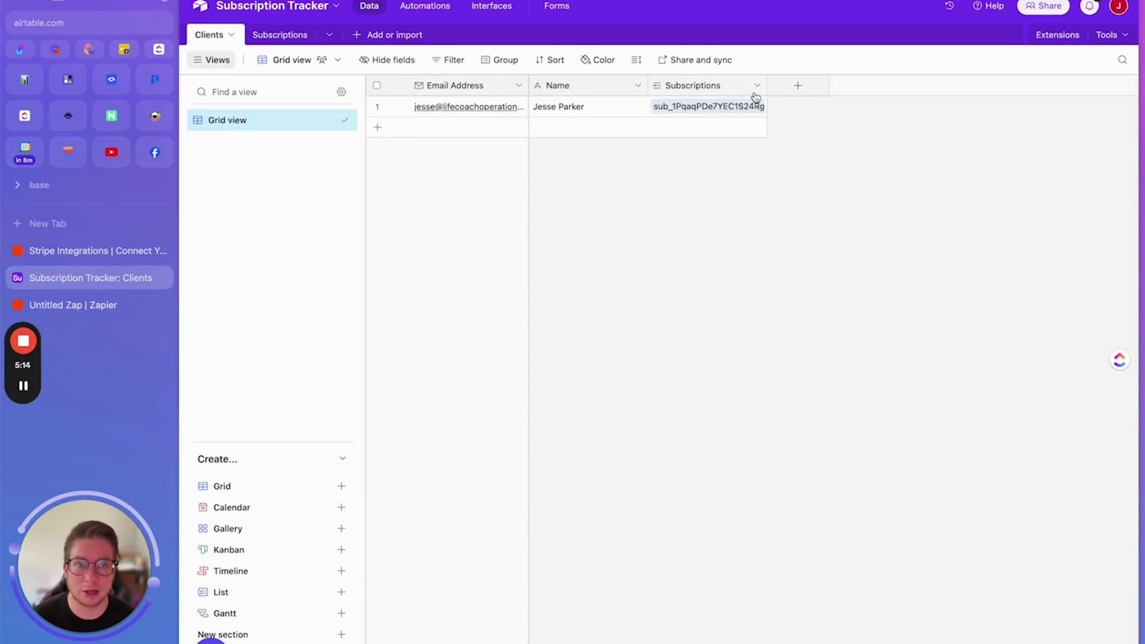
drag(765, 85, 782, 84)
click(814, 85)
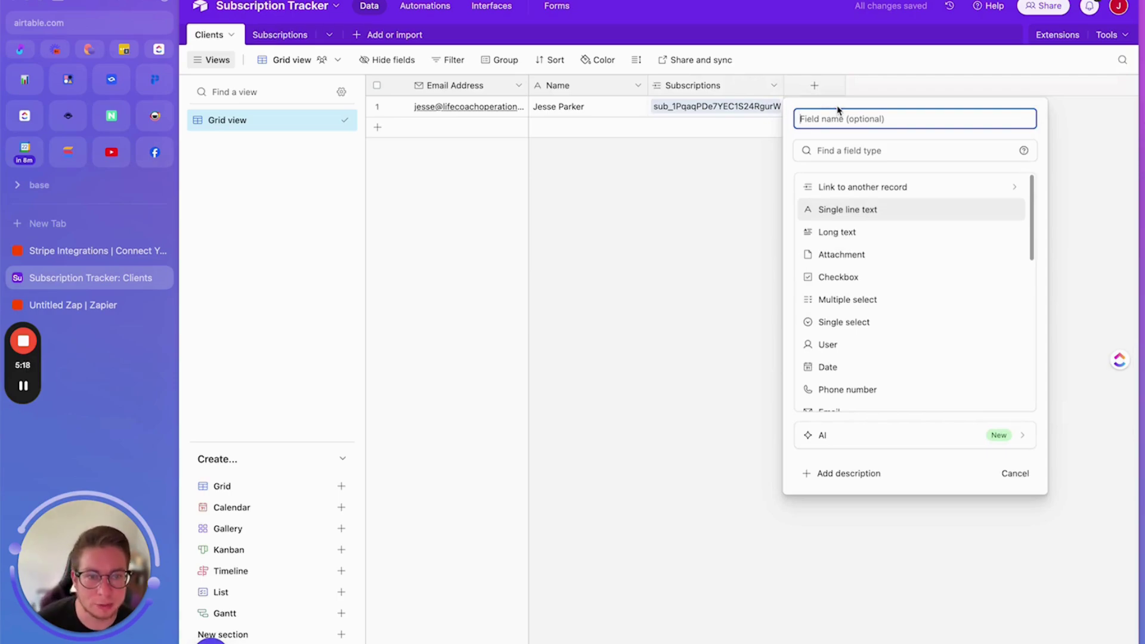
click(834, 150)
text(look)
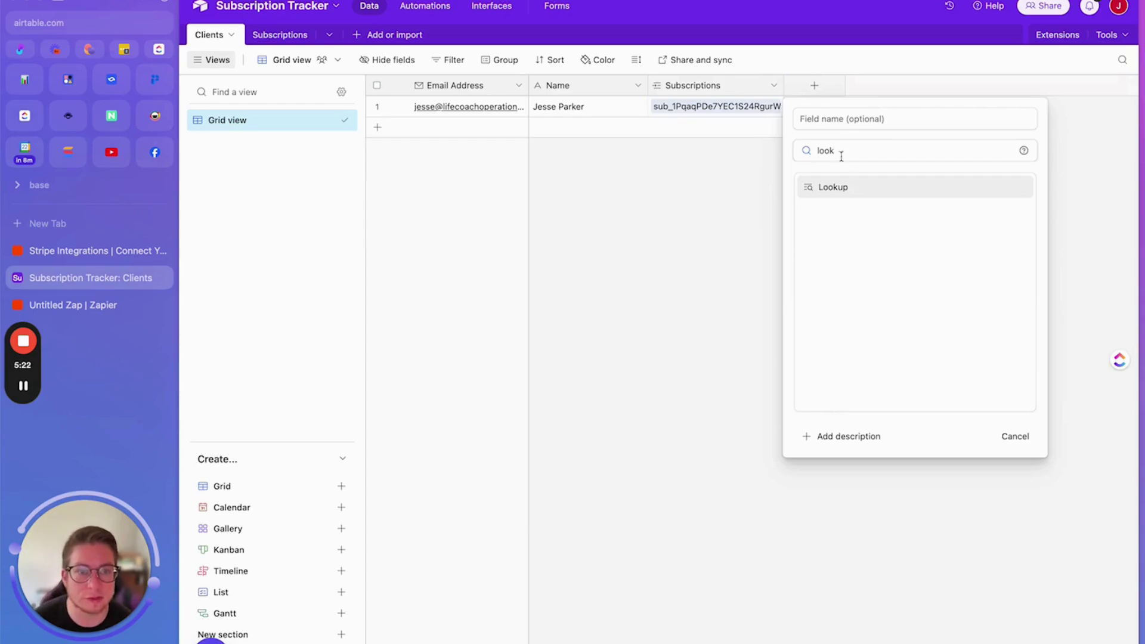
click(842, 186)
click(838, 290)
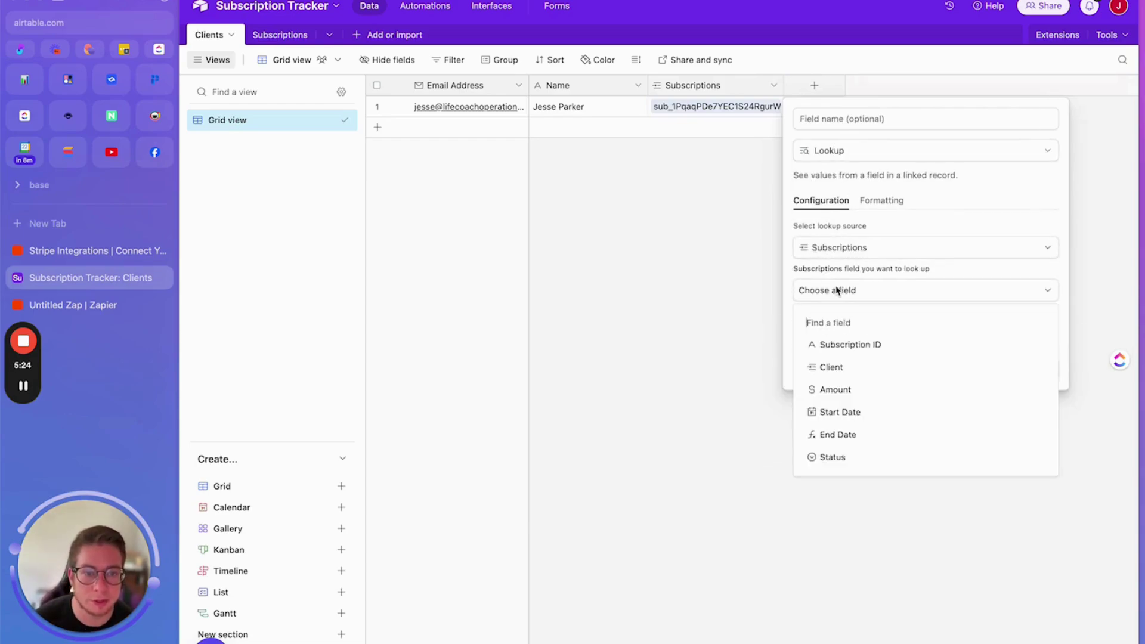
click(869, 390)
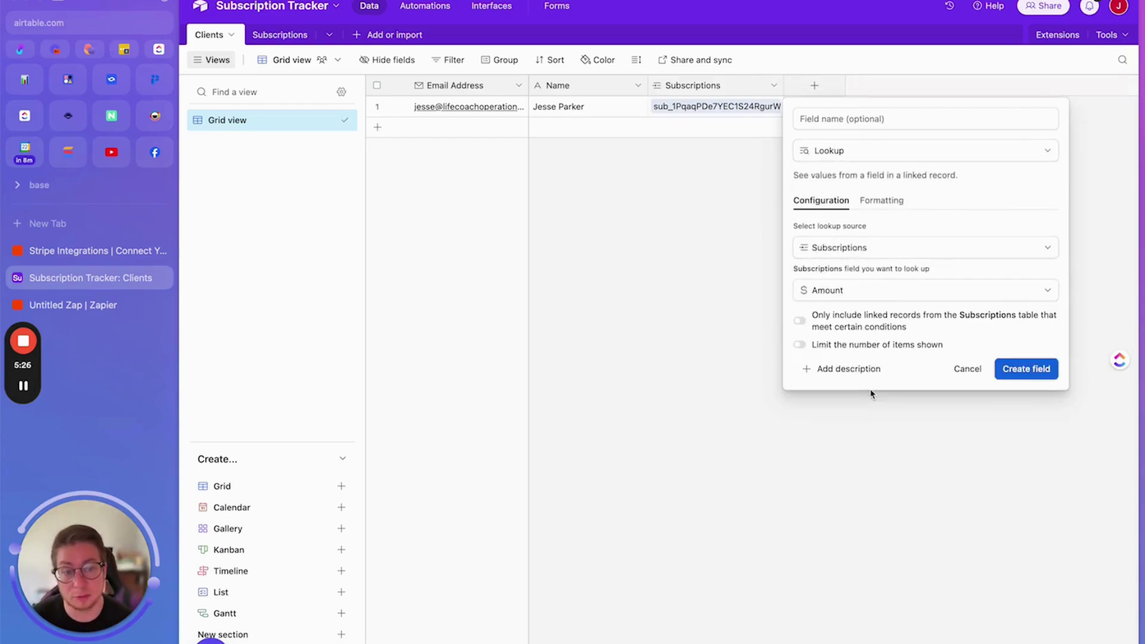
click(1012, 371)
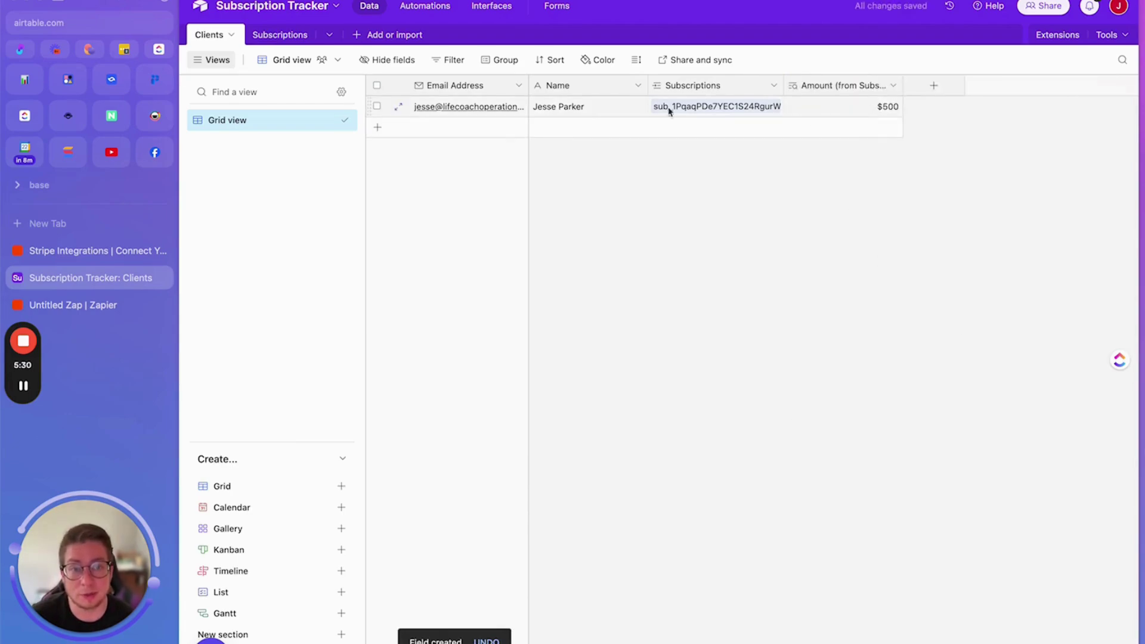
Return to the Subscriptions table and inspect the record's Amount cell.
click(293, 37)
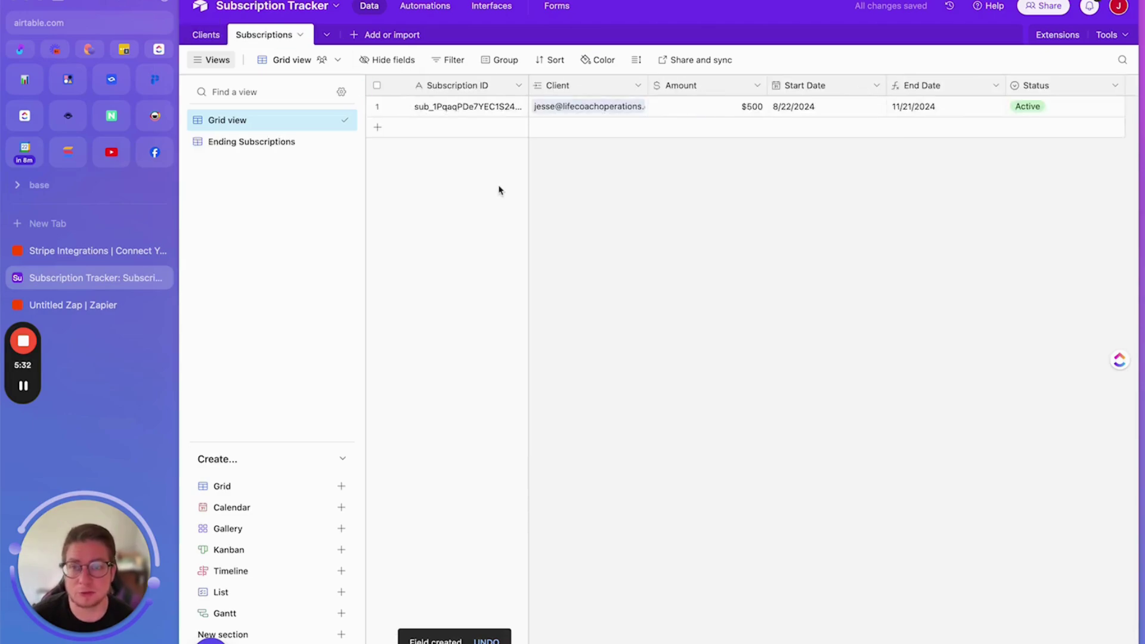
click(731, 112)
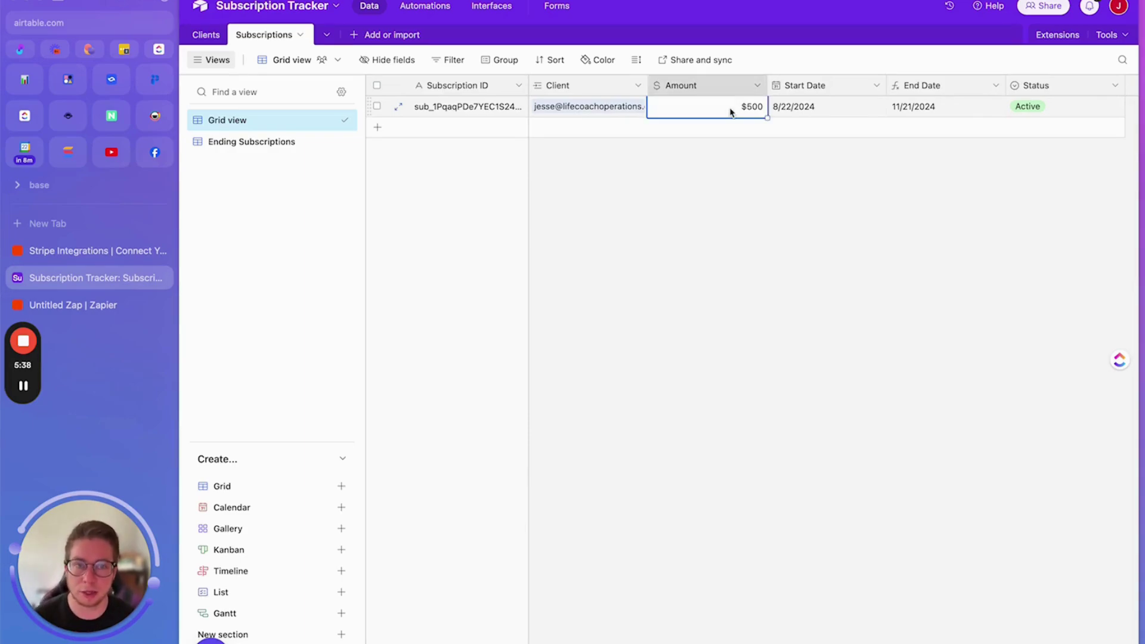
Inspect the subscription record's Start Date and End Date cells, glancing at the Zap's Airtable test output in between.
click(820, 112)
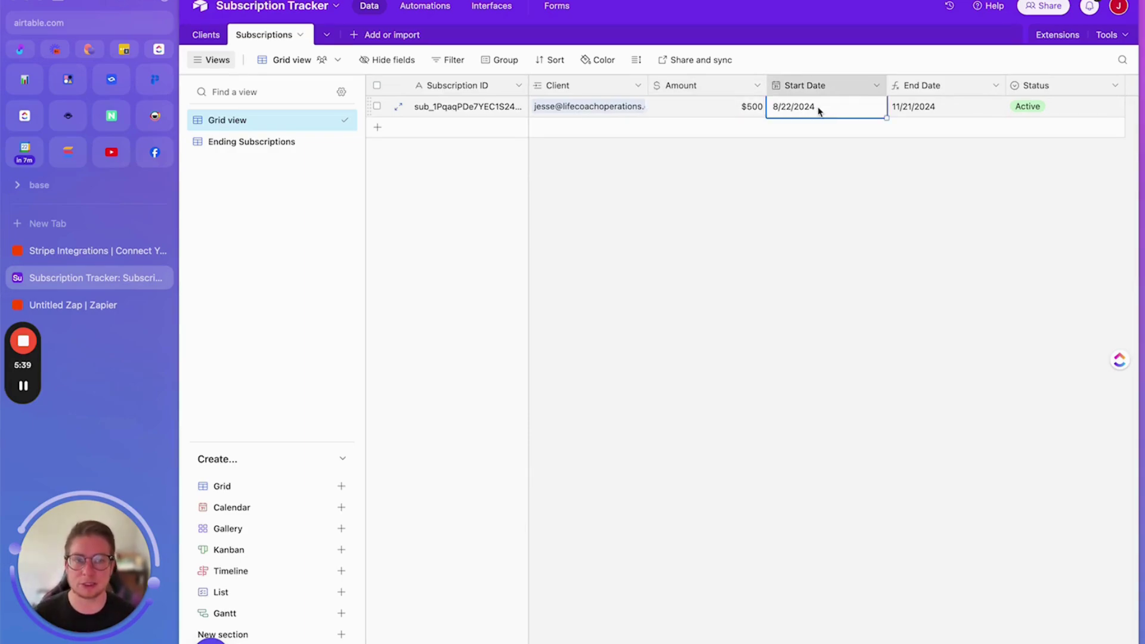
click(126, 303)
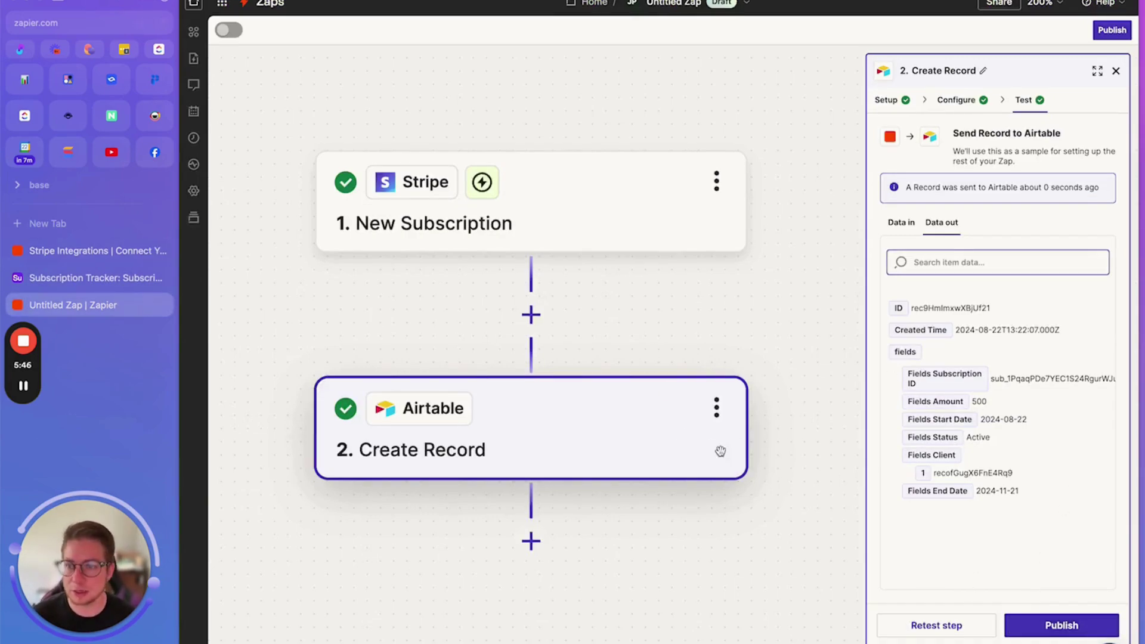
click(89, 277)
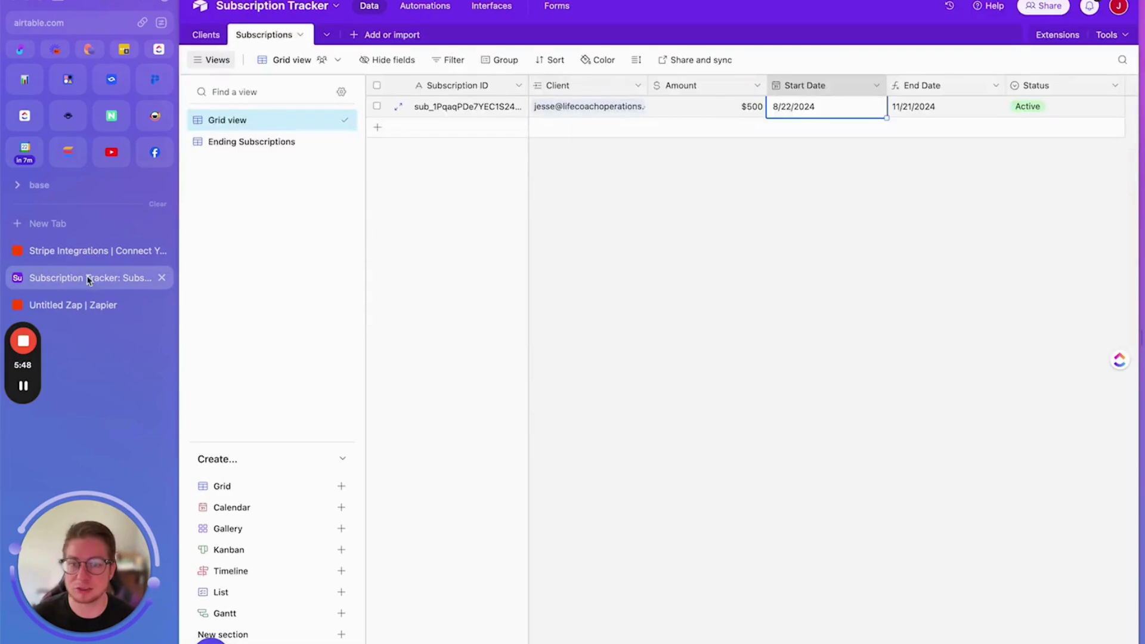
click(946, 99)
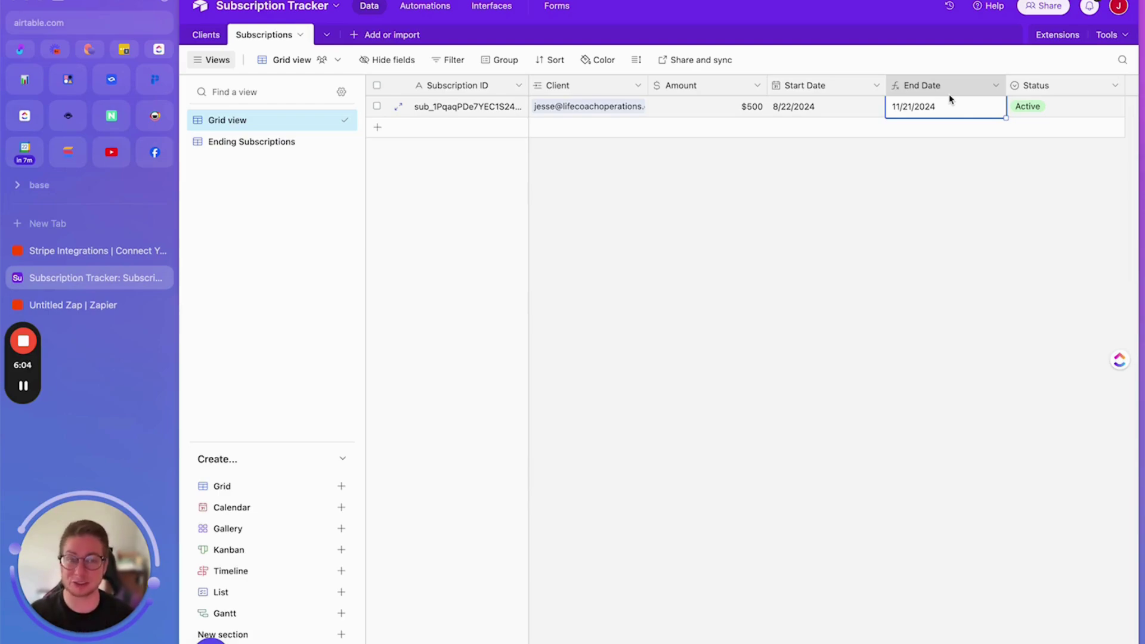
Examine the End Date field's formula that derives the date from Start Date, and save the field as it is.
click(997, 85)
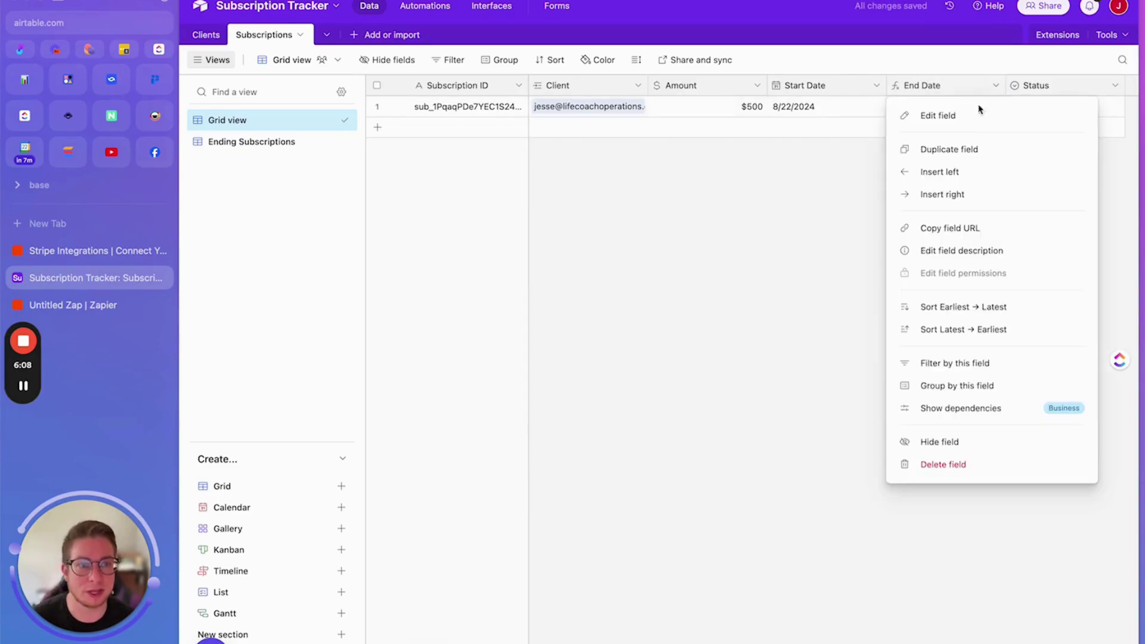
click(971, 115)
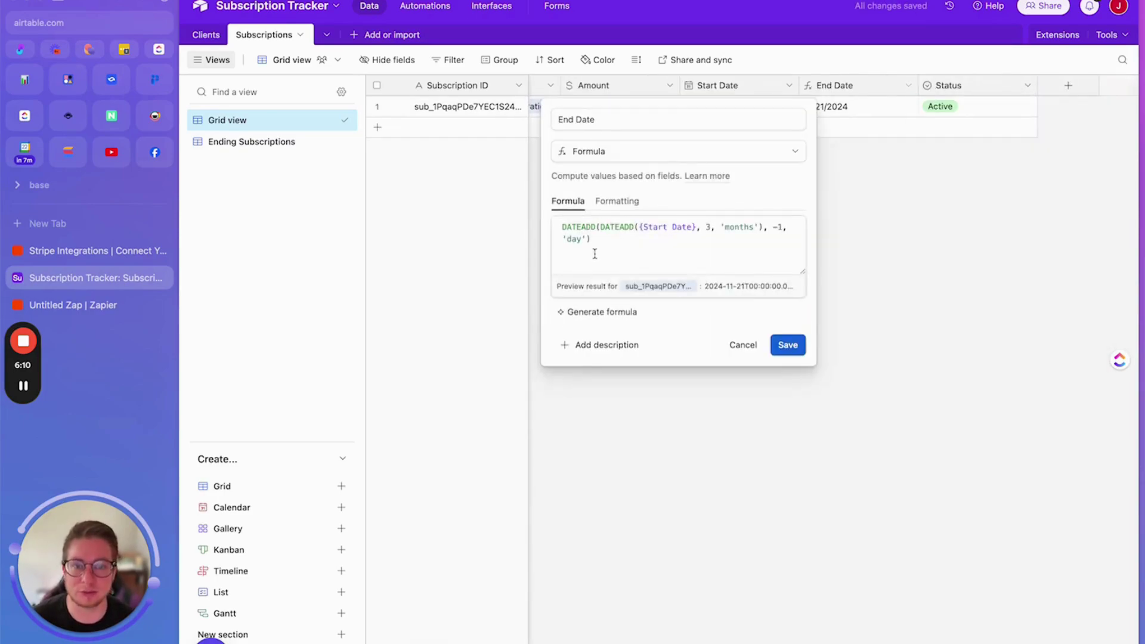
click(832, 294)
click(908, 85)
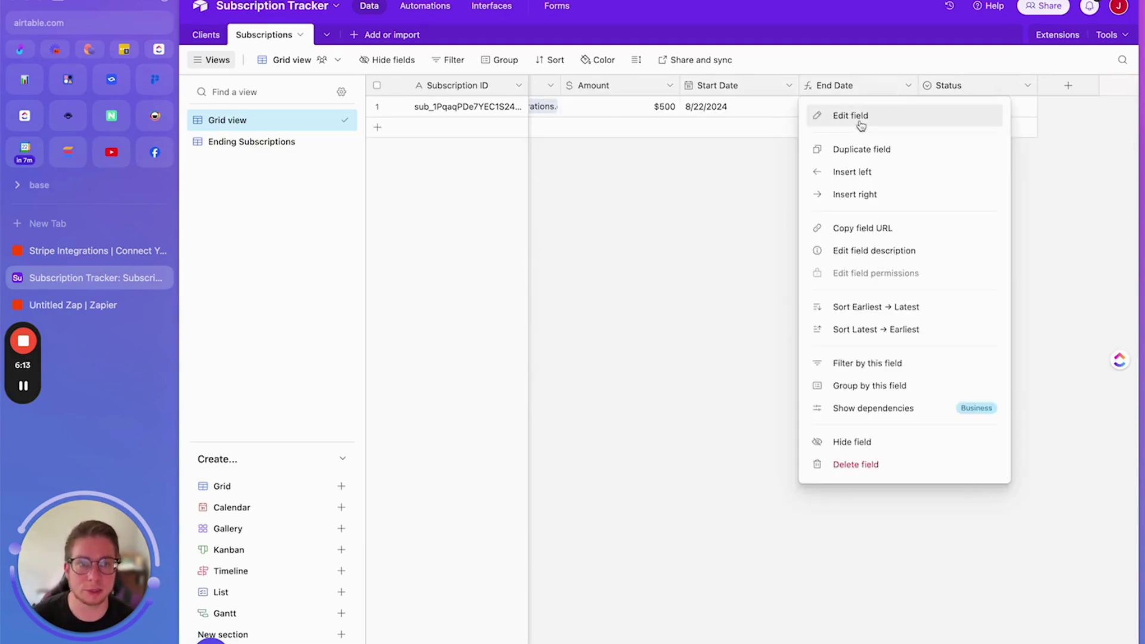
click(863, 117)
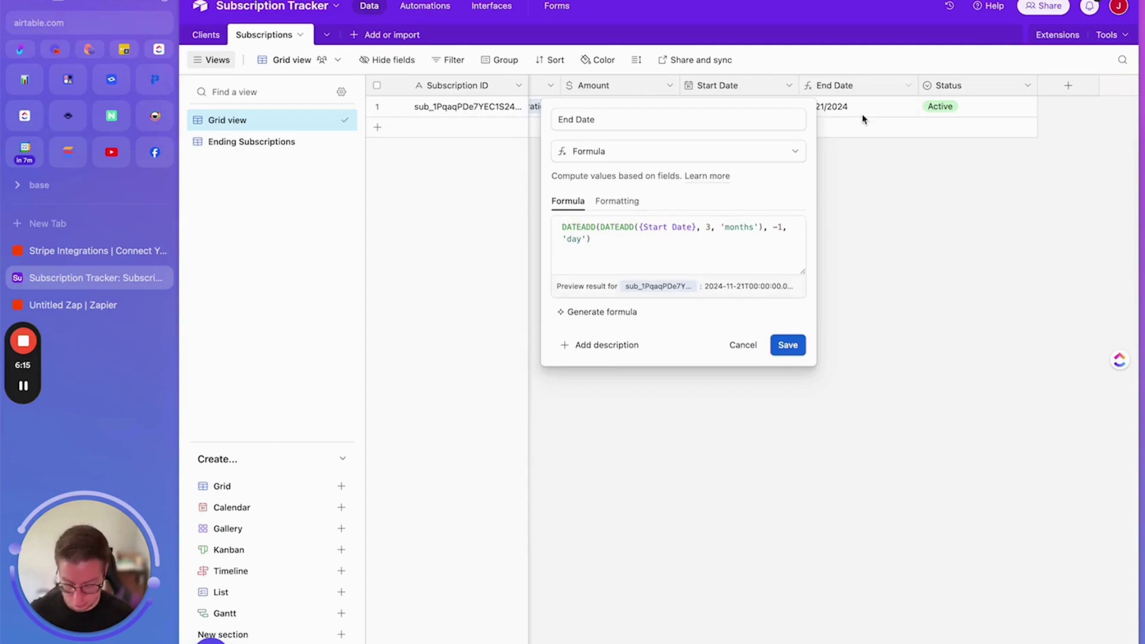
key(super+equal)
key(super+equal)
key(super+equal)
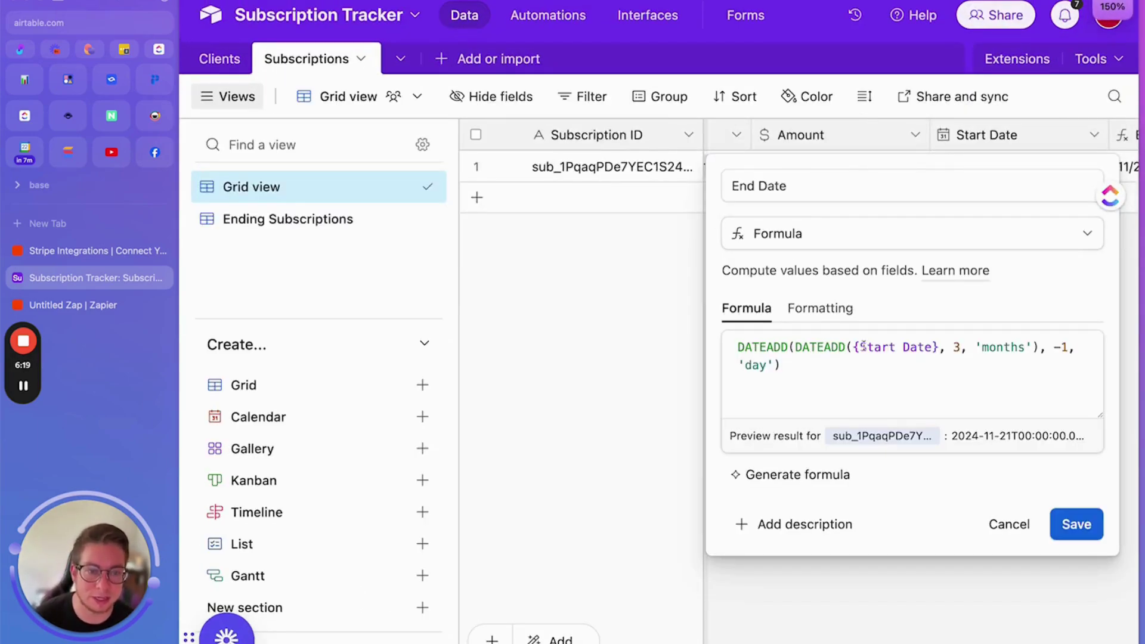
click(954, 349)
click(1065, 347)
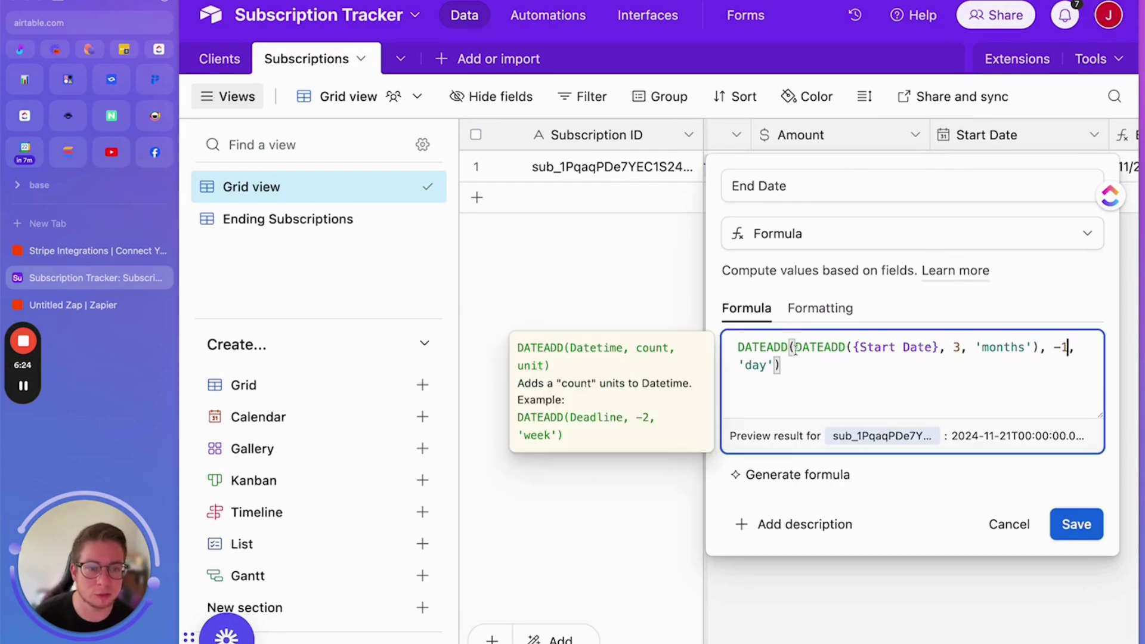
click(1076, 524)
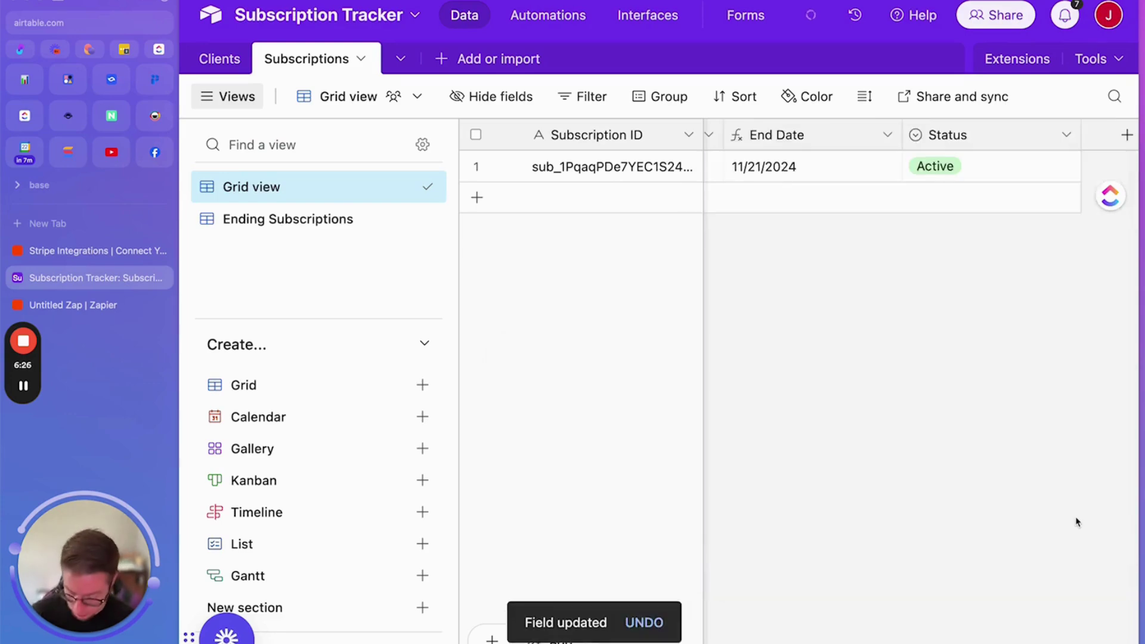
key(ctrl+minus)
key(ctrl+minus)
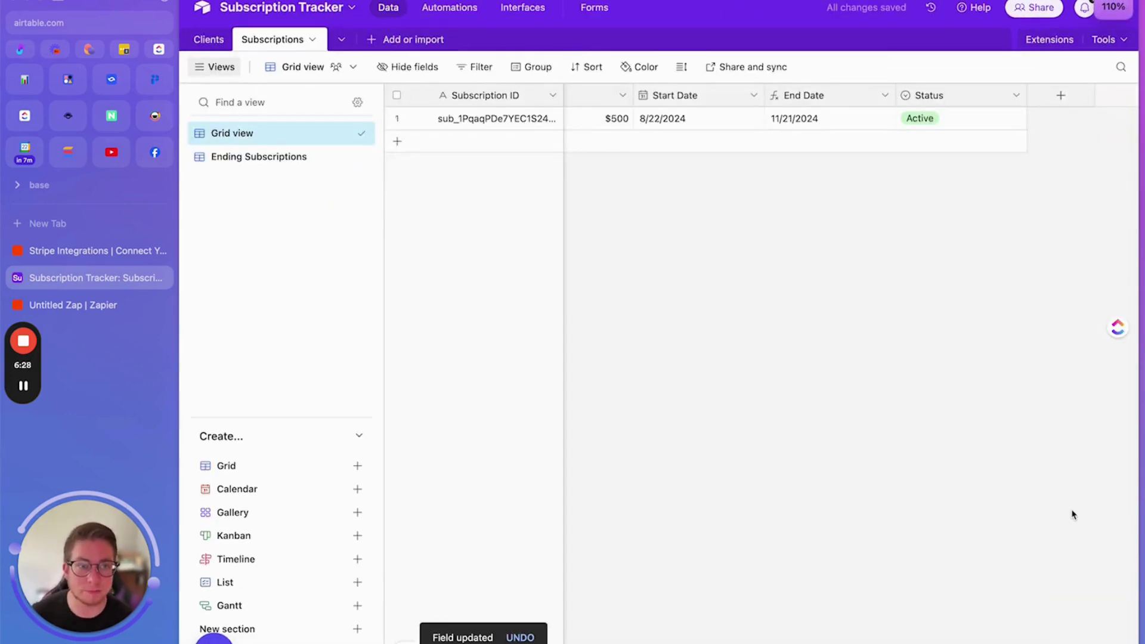
key(ctrl+minus)
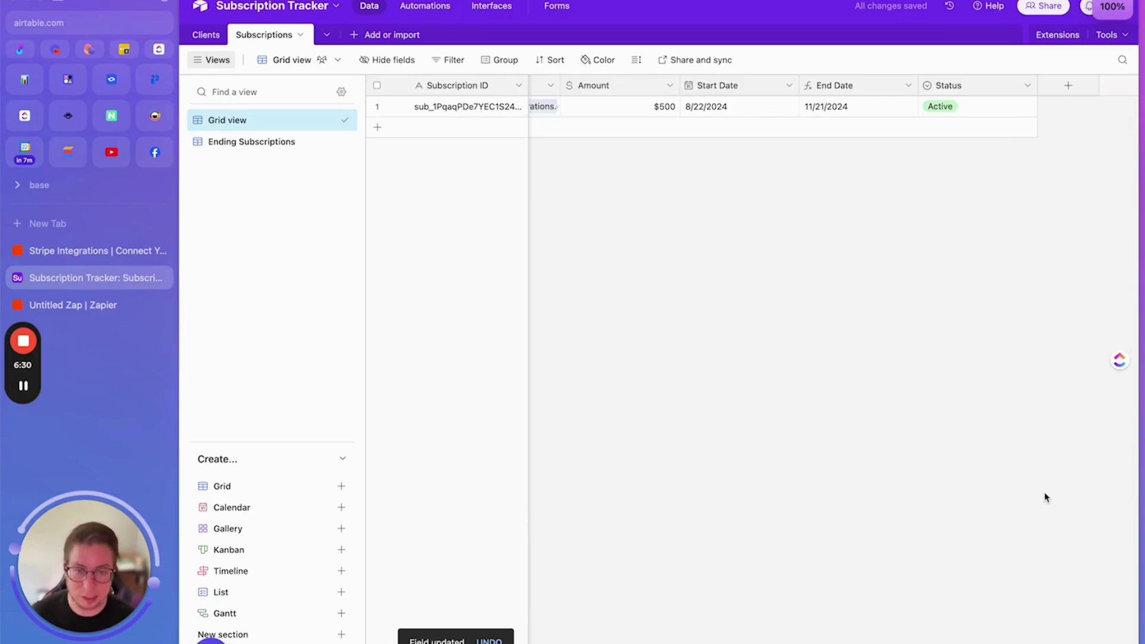
Review the Ending Subscriptions view and its End Date filter condition, and return to the Grid view.
key(ctrl+plus)
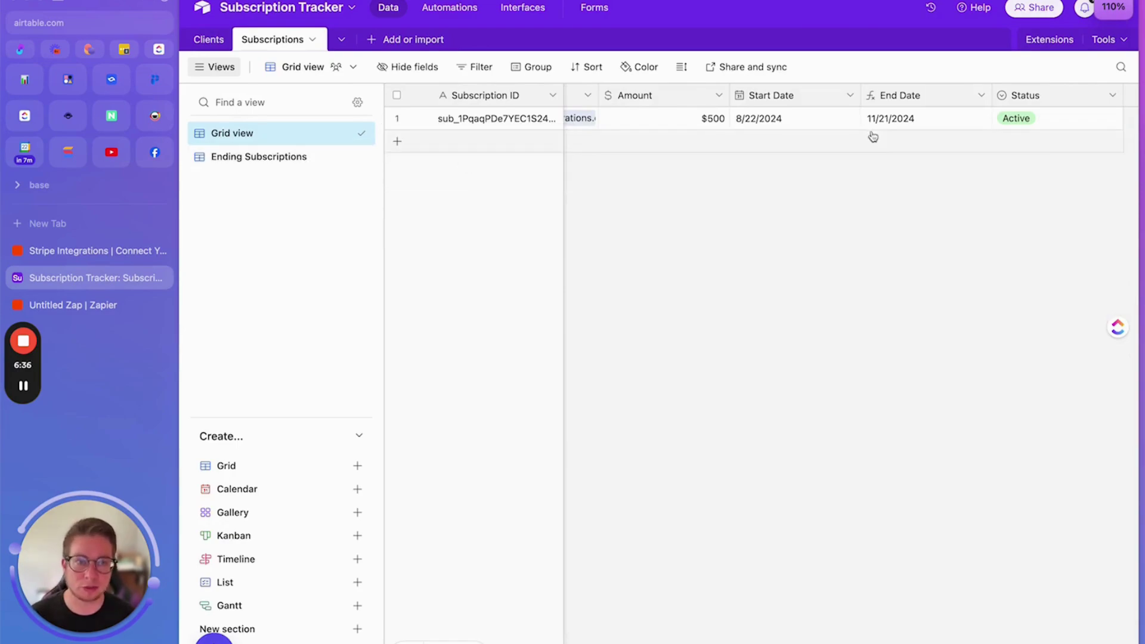
click(281, 156)
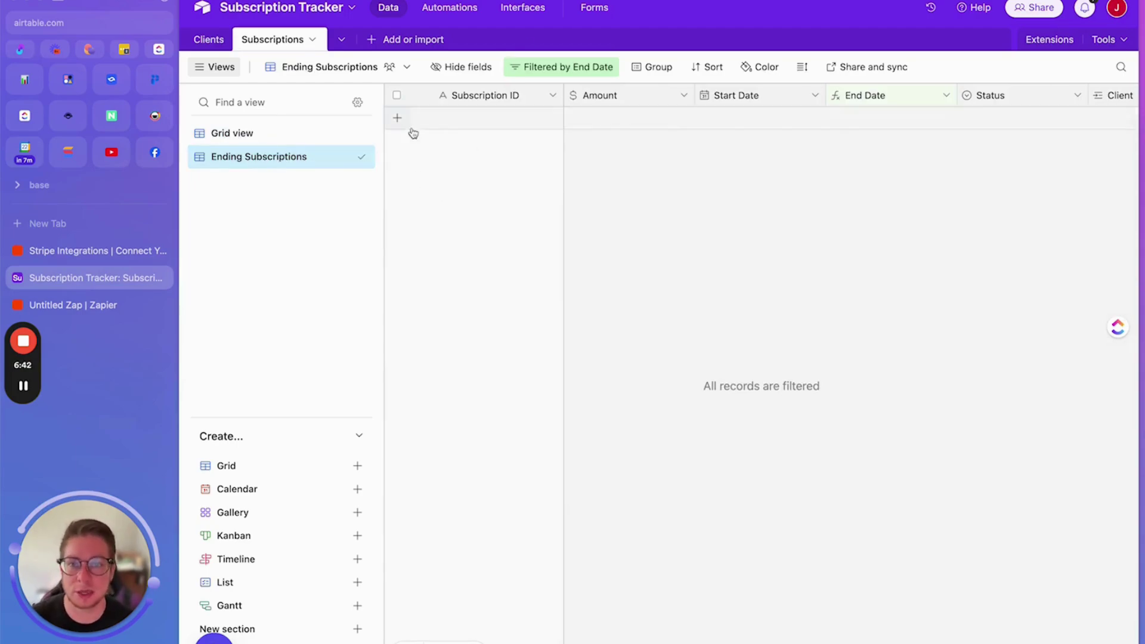
click(527, 69)
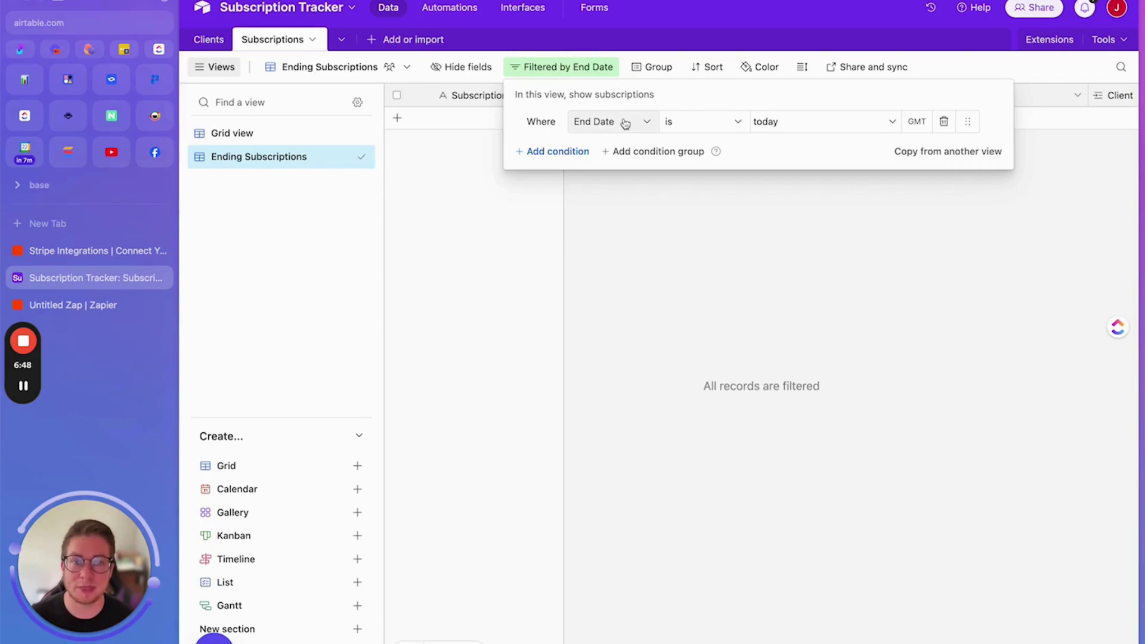
click(706, 205)
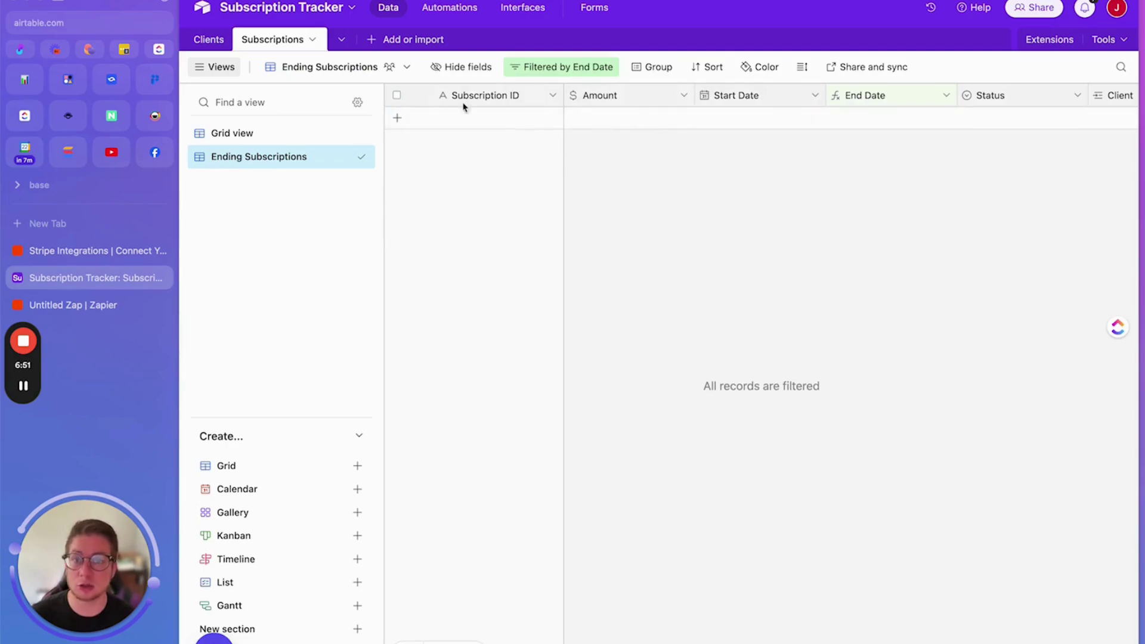
click(274, 132)
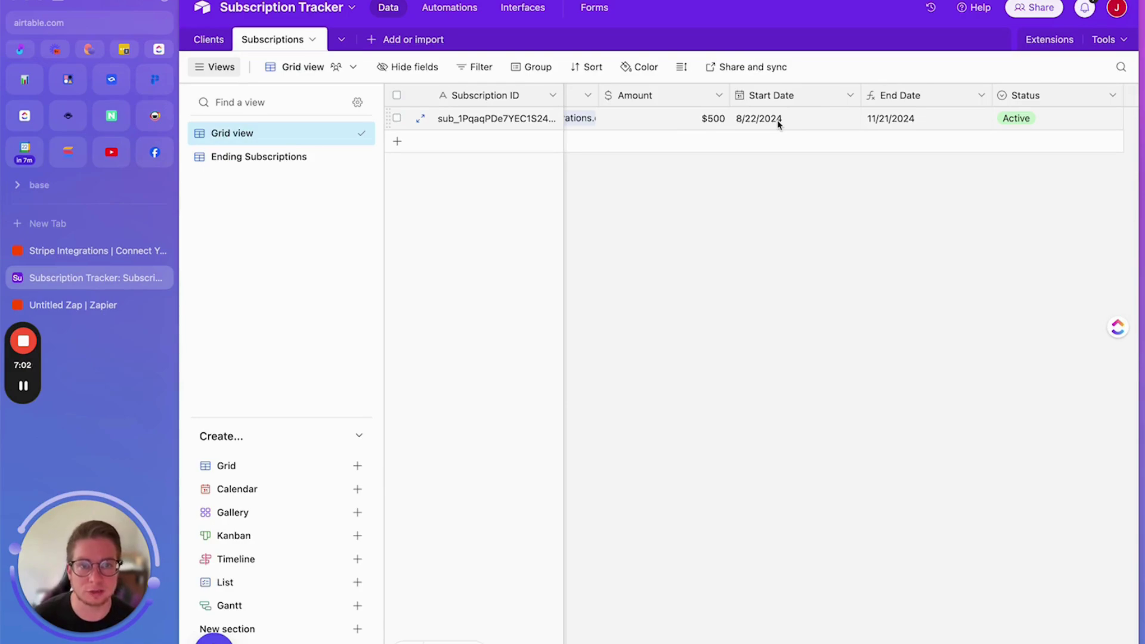
click(851, 97)
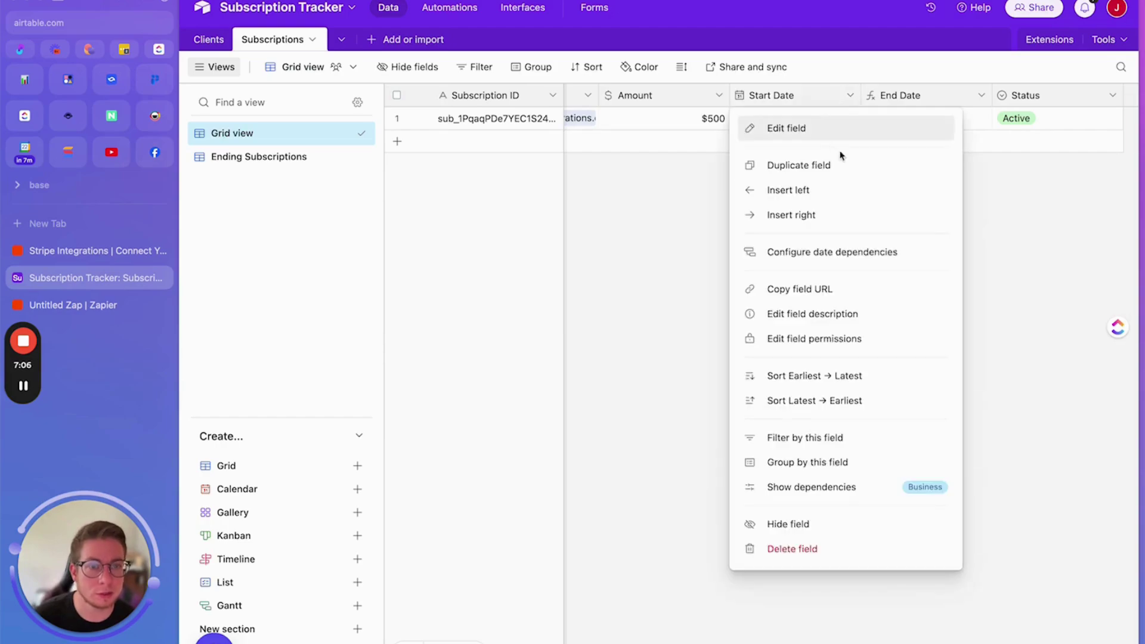
click(791, 125)
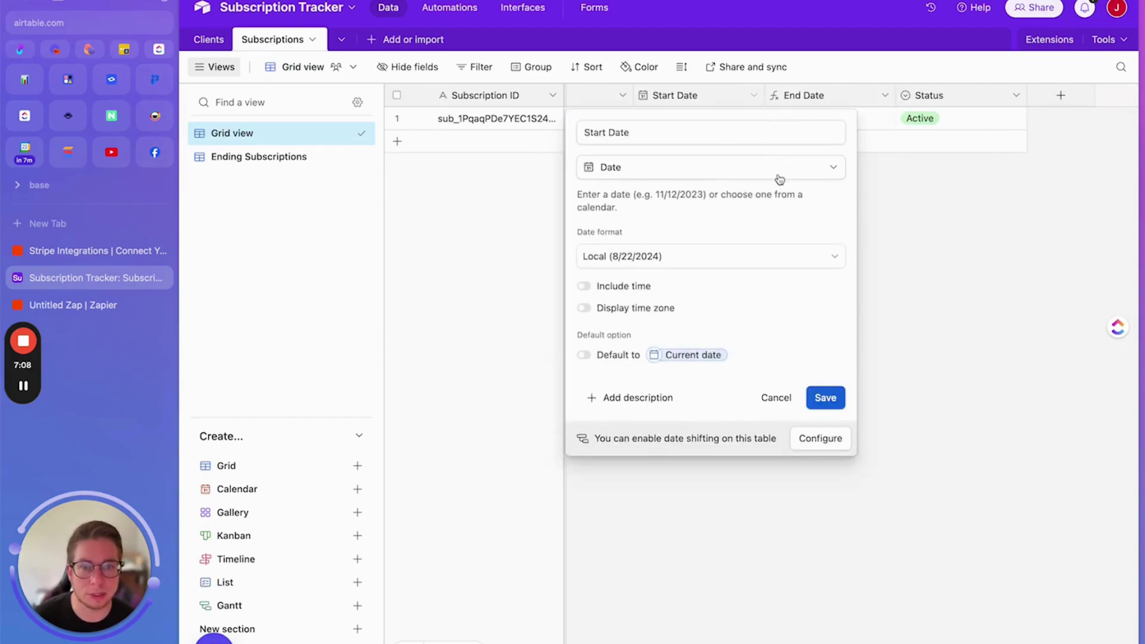
click(920, 189)
Set the subscription record's Start Date to 5/23/2024 and check the Ending Subscriptions view for it.
click(708, 124)
click(707, 124)
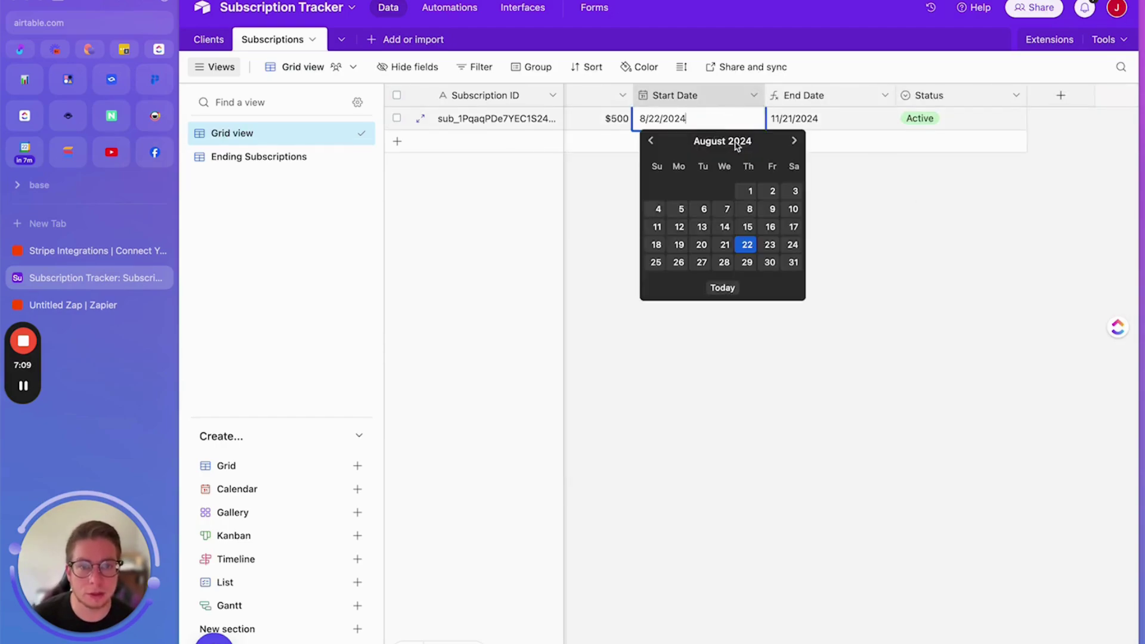
click(651, 143)
click(652, 143)
click(651, 143)
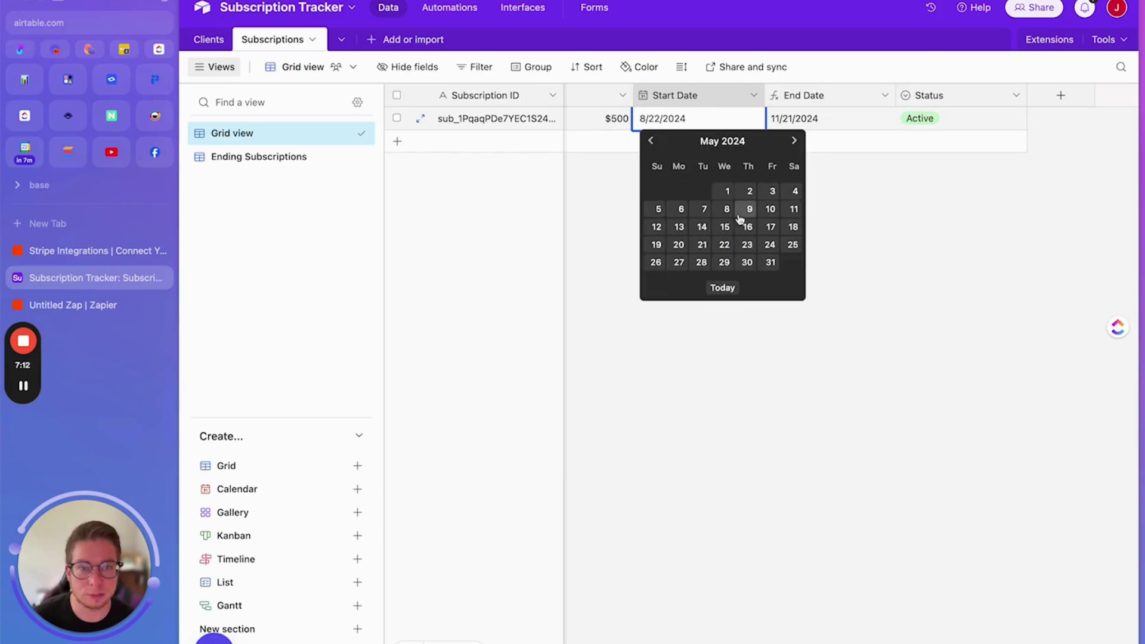
click(747, 244)
click(746, 249)
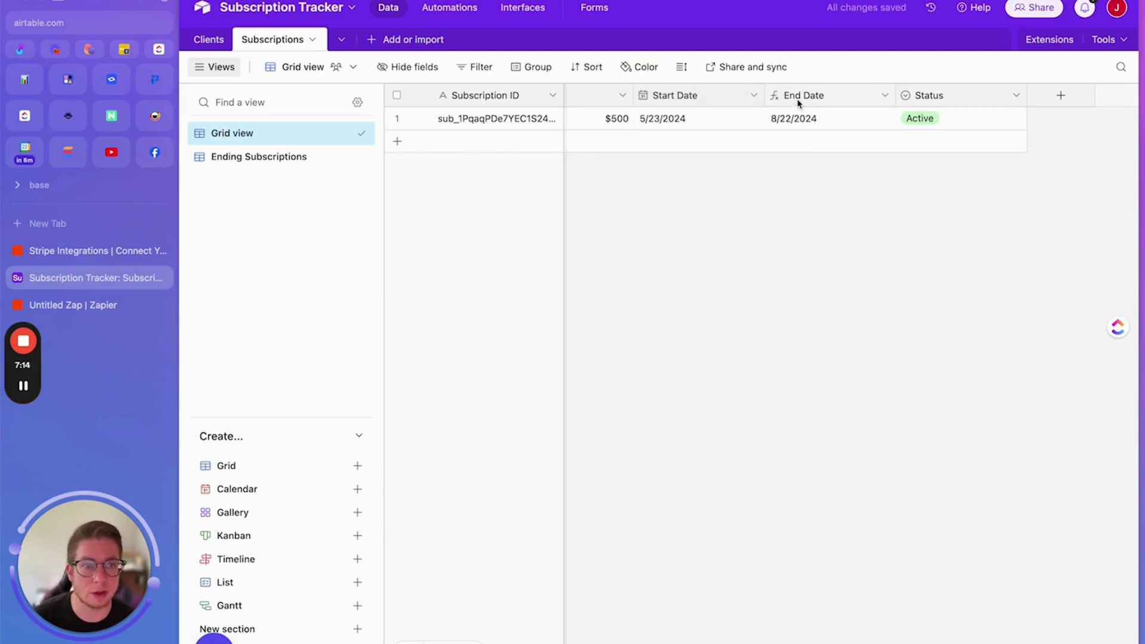
click(280, 157)
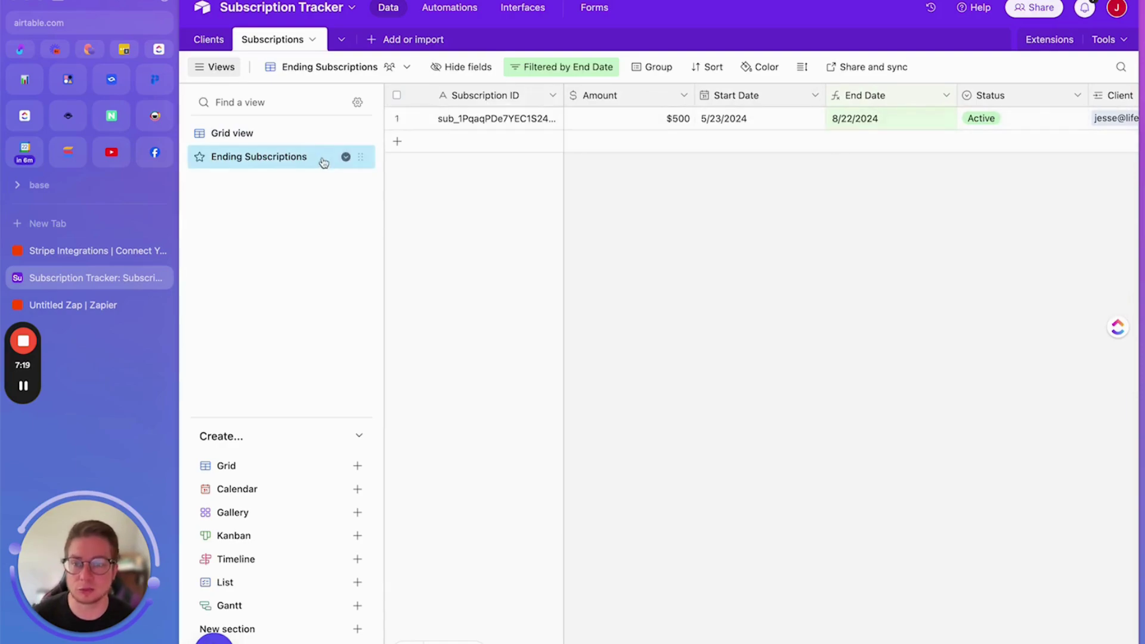
Switch to Zapier, leave the Stripe Zap for the Zaps list and create a new Zap.
click(102, 305)
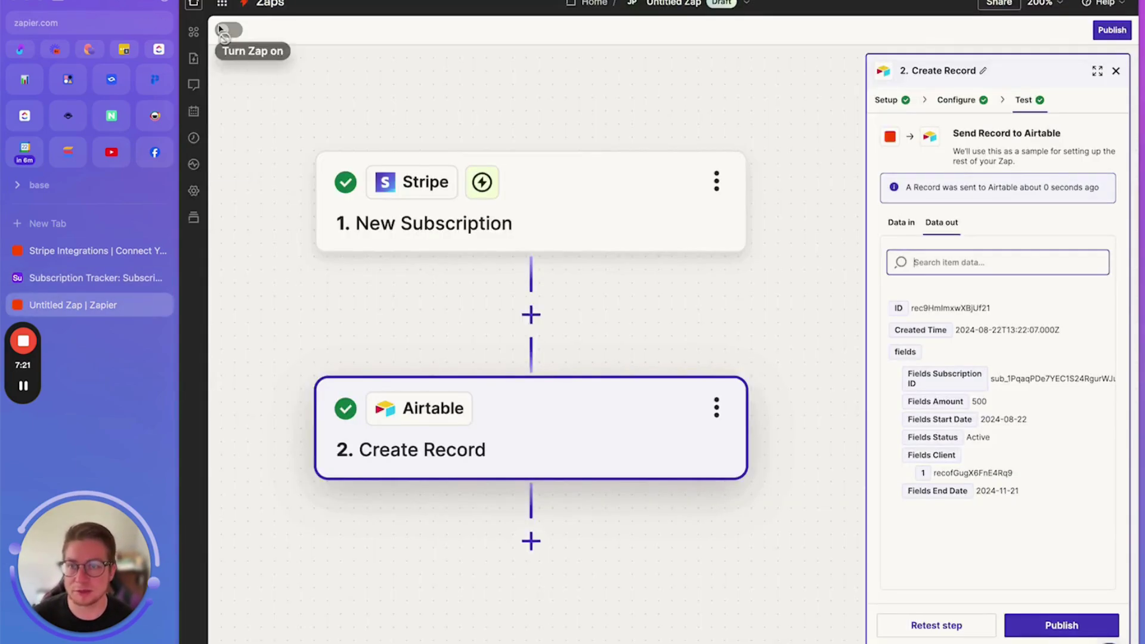
click(597, 3)
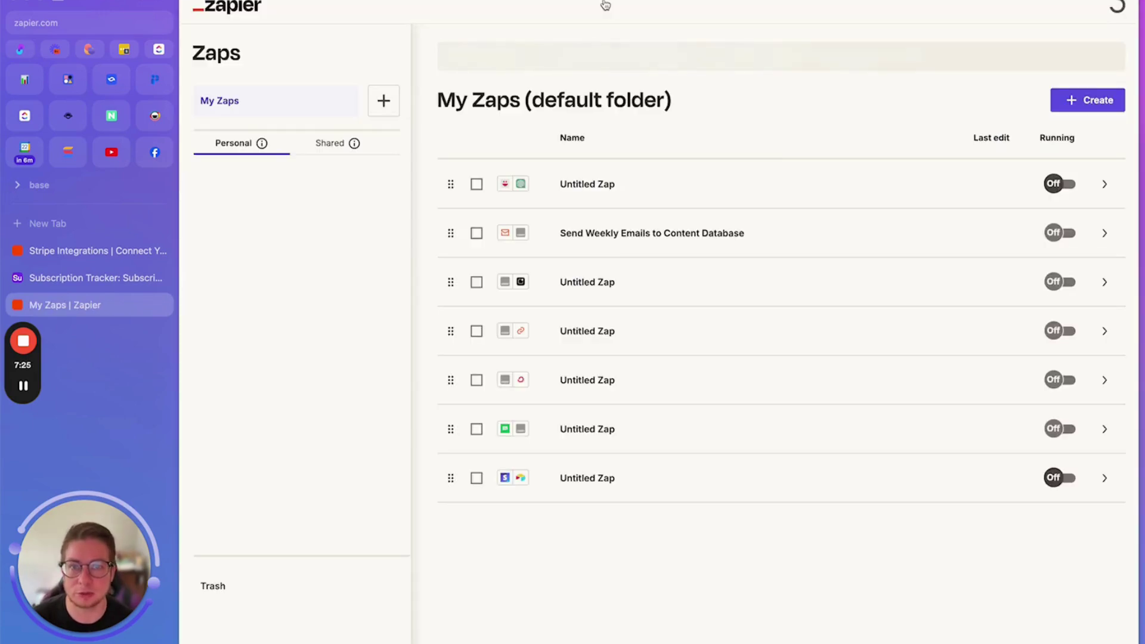
click(1110, 103)
click(1025, 138)
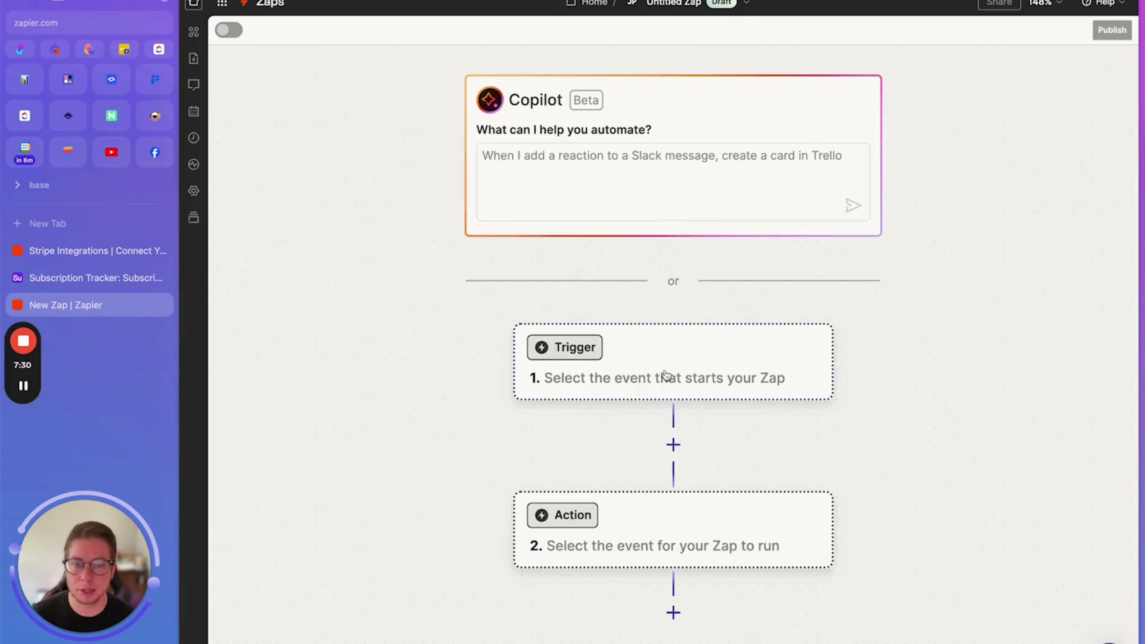
Set the new Zap's trigger to Airtable with the New Record event and continue to its configuration.
click(733, 377)
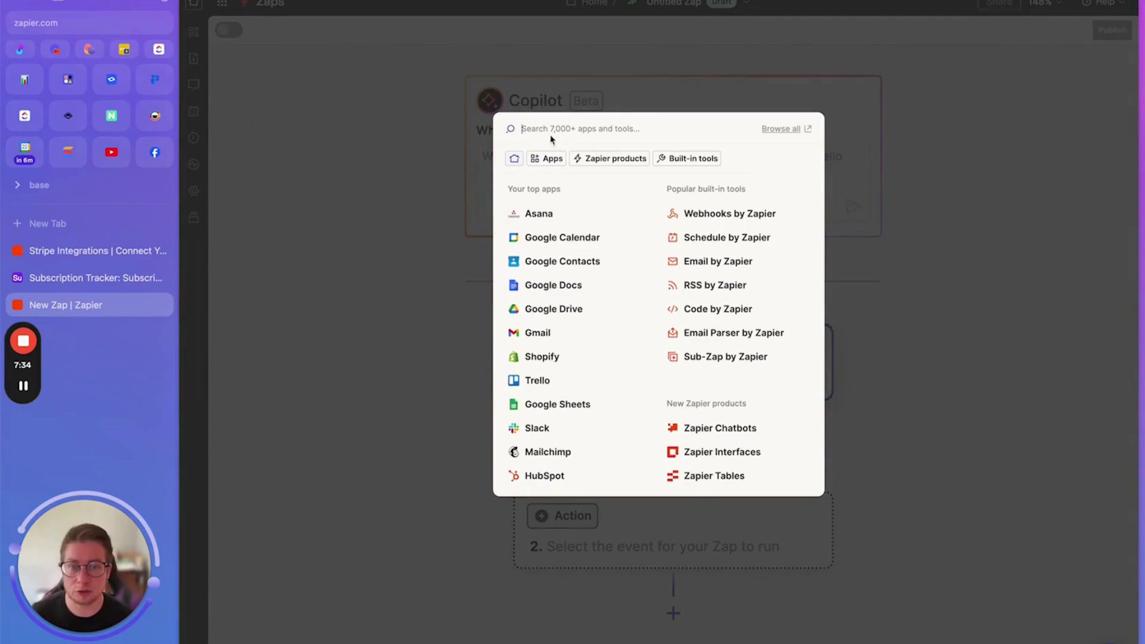
click(549, 132)
text(str)
key(BackSpace)
key(BackSpace)
text(air)
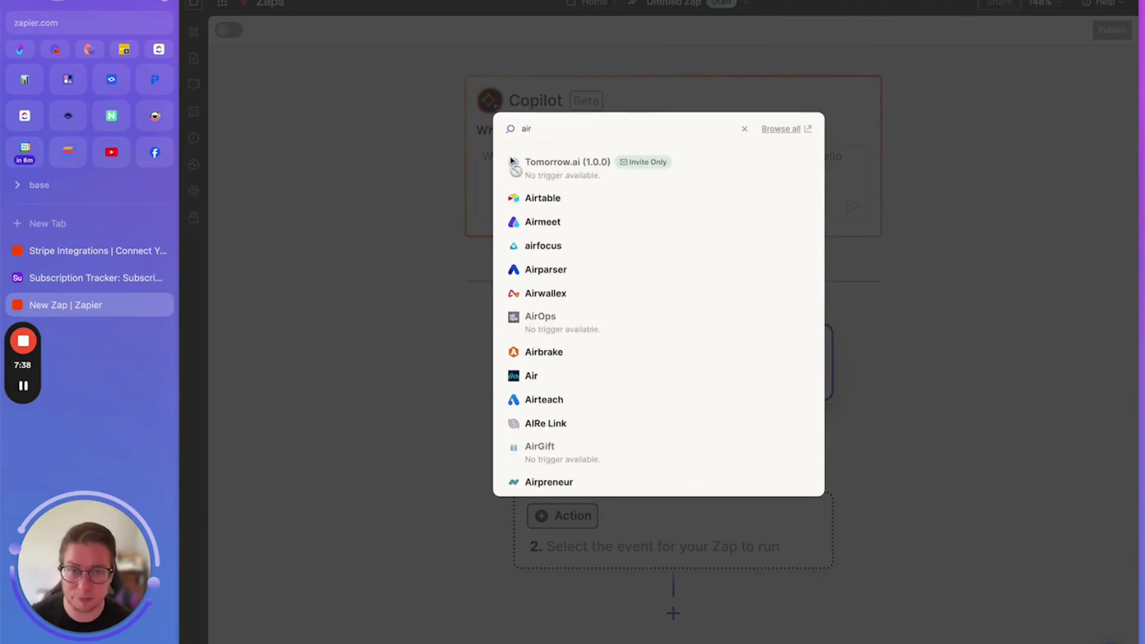
click(547, 198)
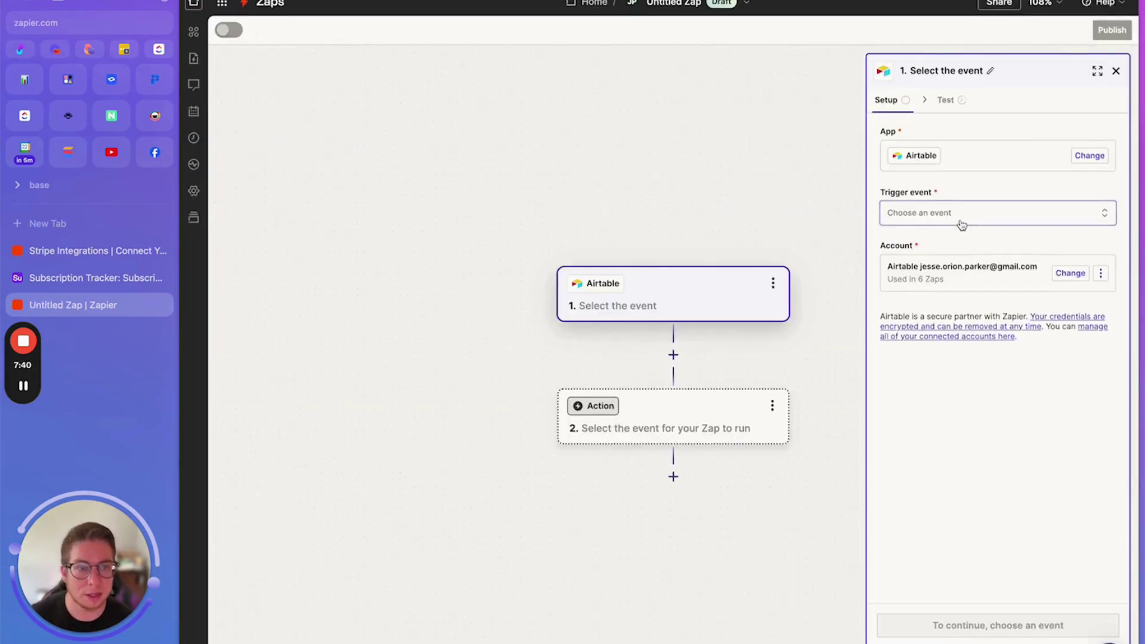
click(960, 221)
click(695, 310)
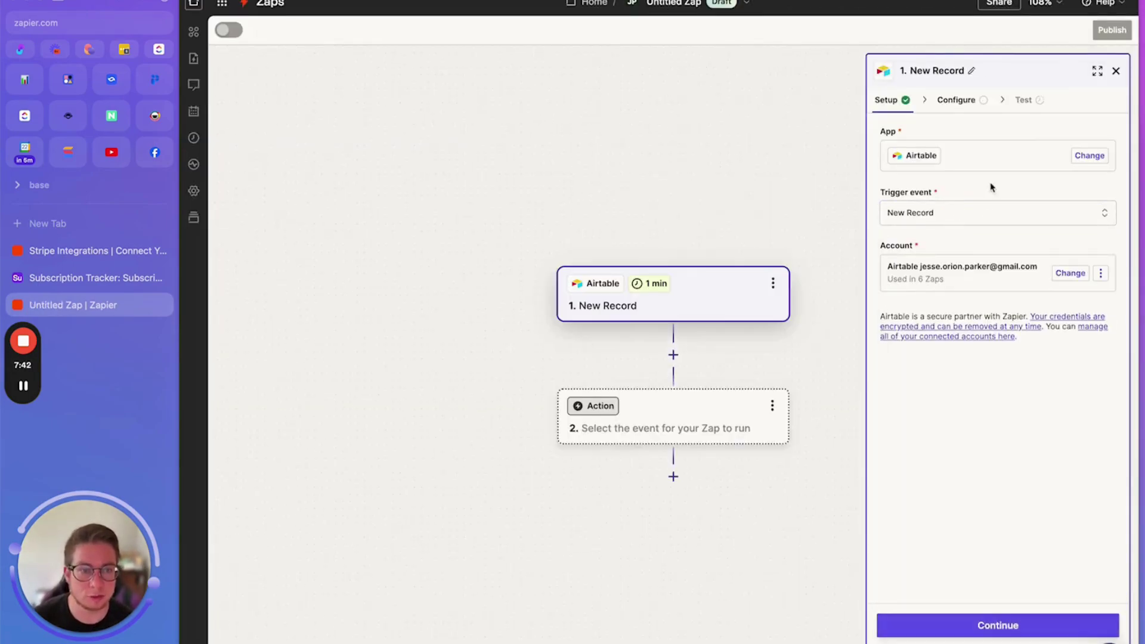
click(1027, 624)
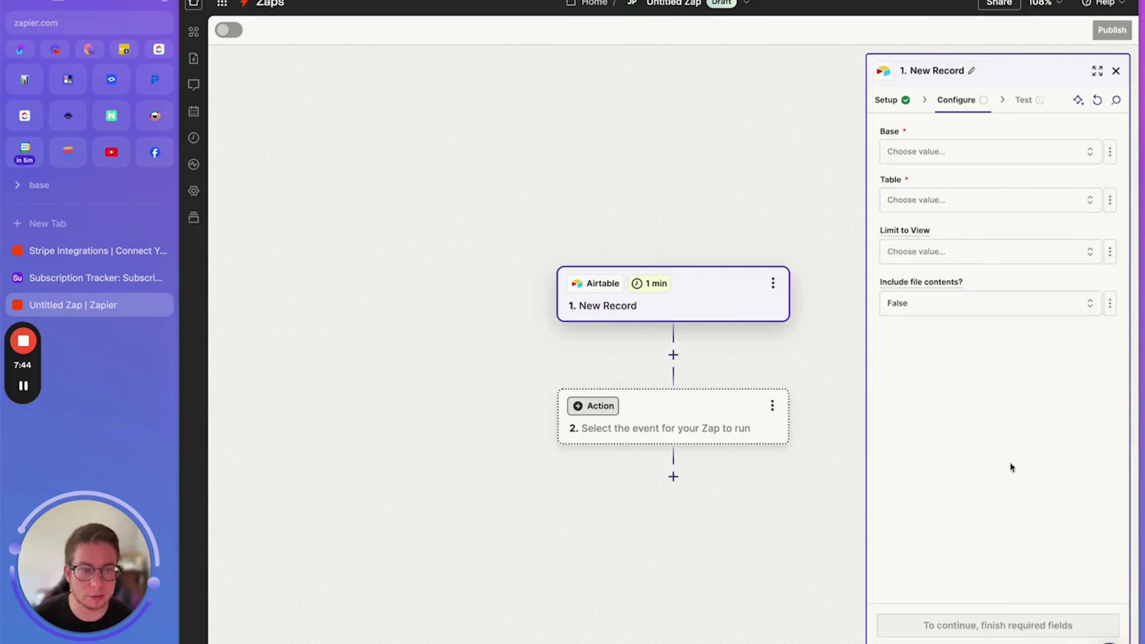
Configure the trigger with base Subscription Tracker, table Subscriptions and view Ending Subscriptions, and continue to its test.
click(942, 156)
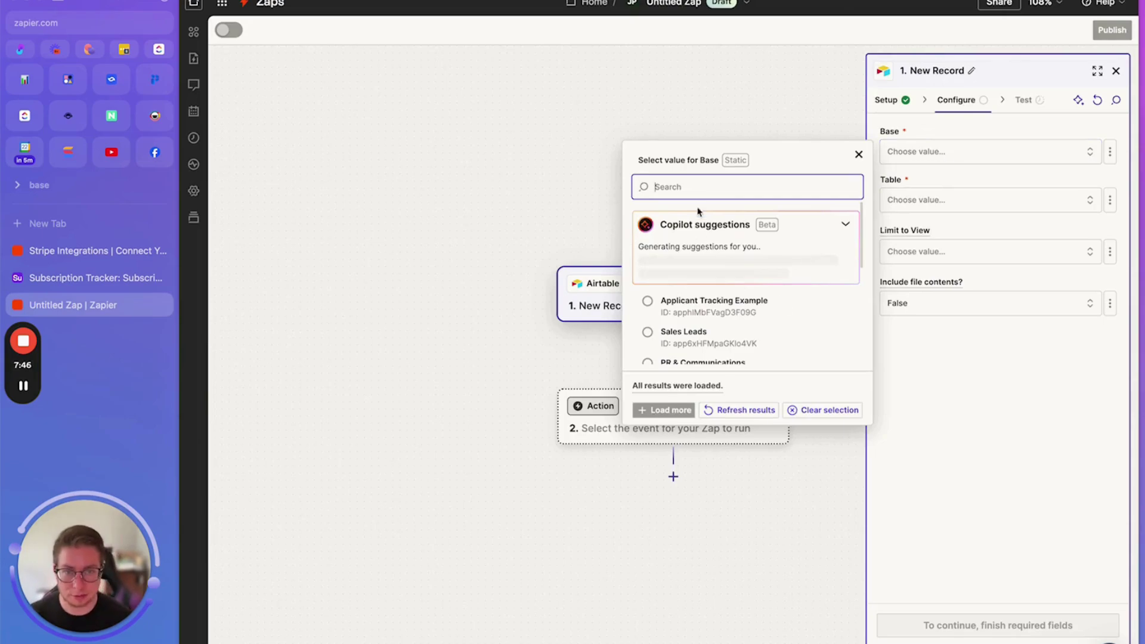
text(sub)
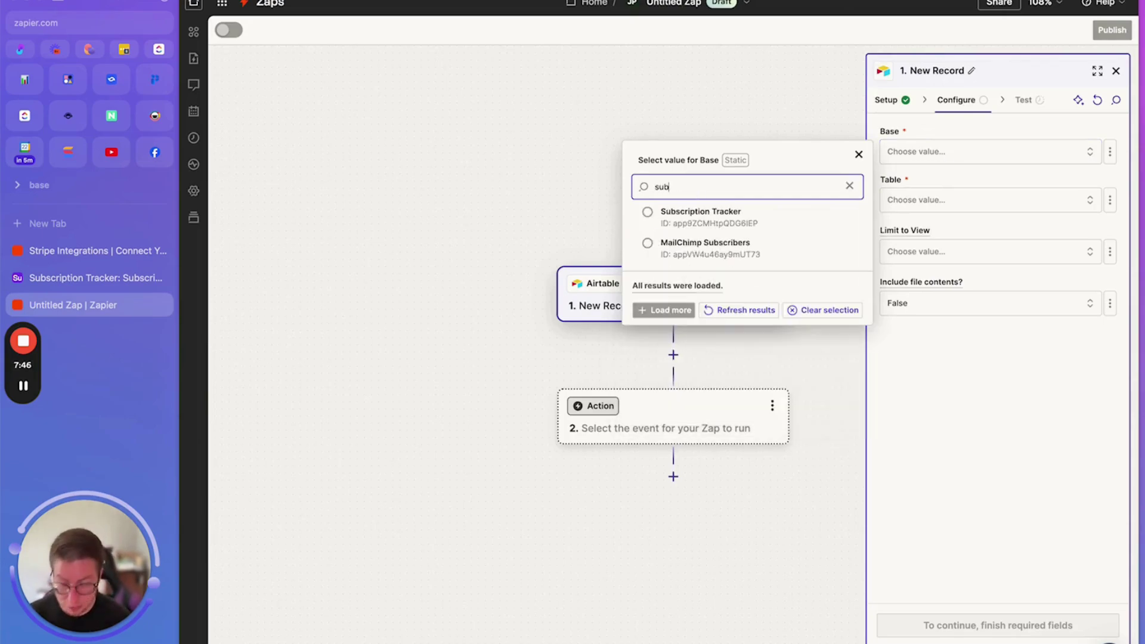
click(695, 227)
click(928, 198)
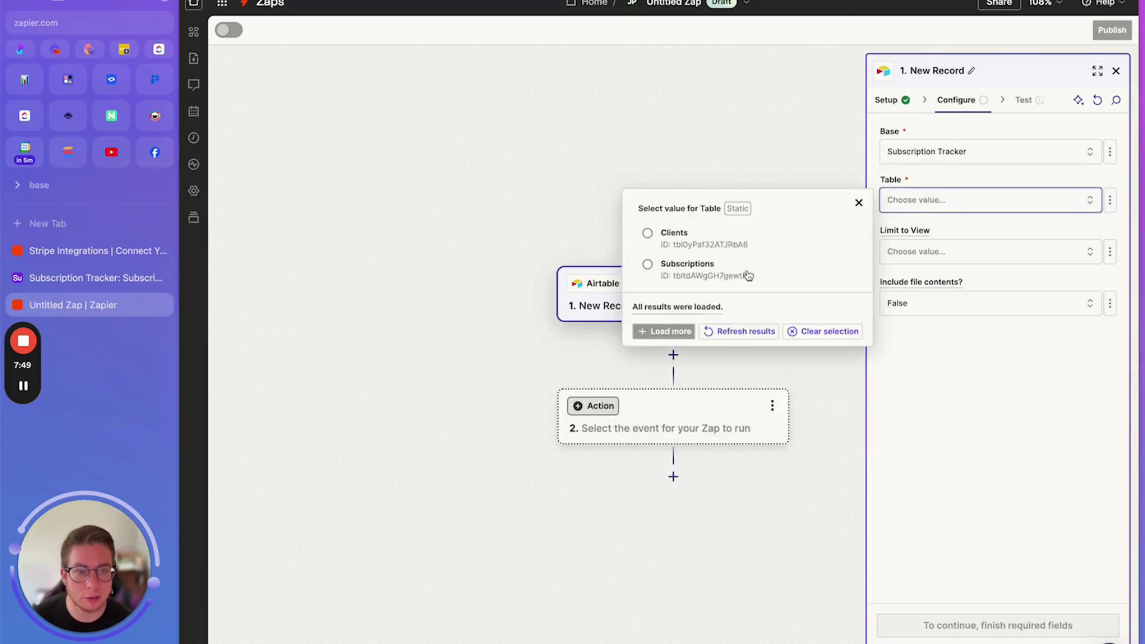
click(748, 275)
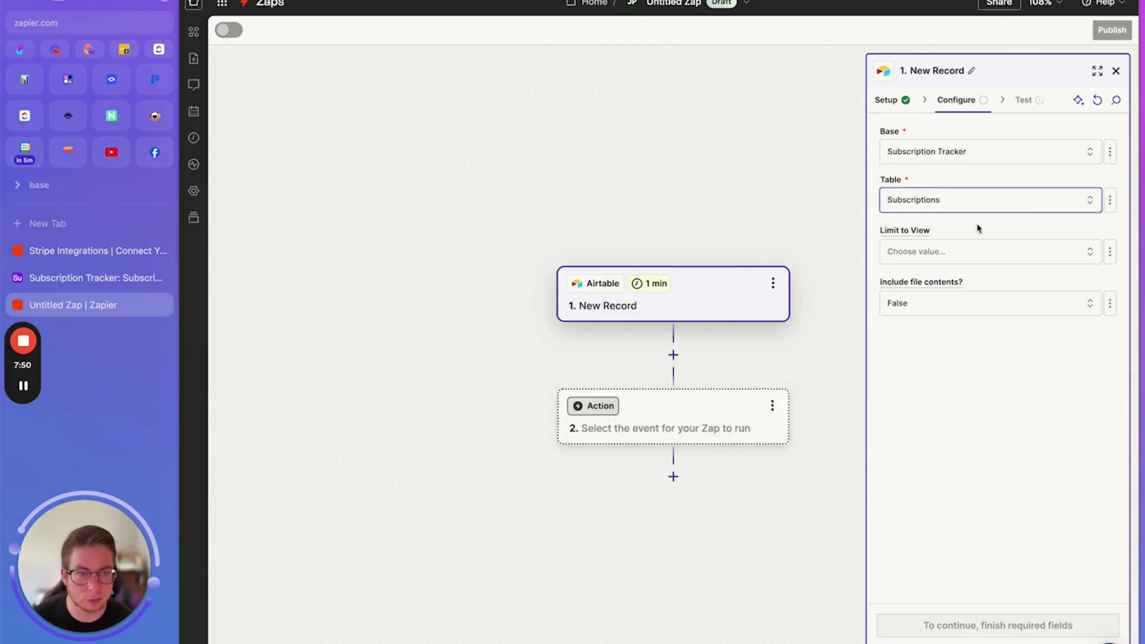
click(921, 257)
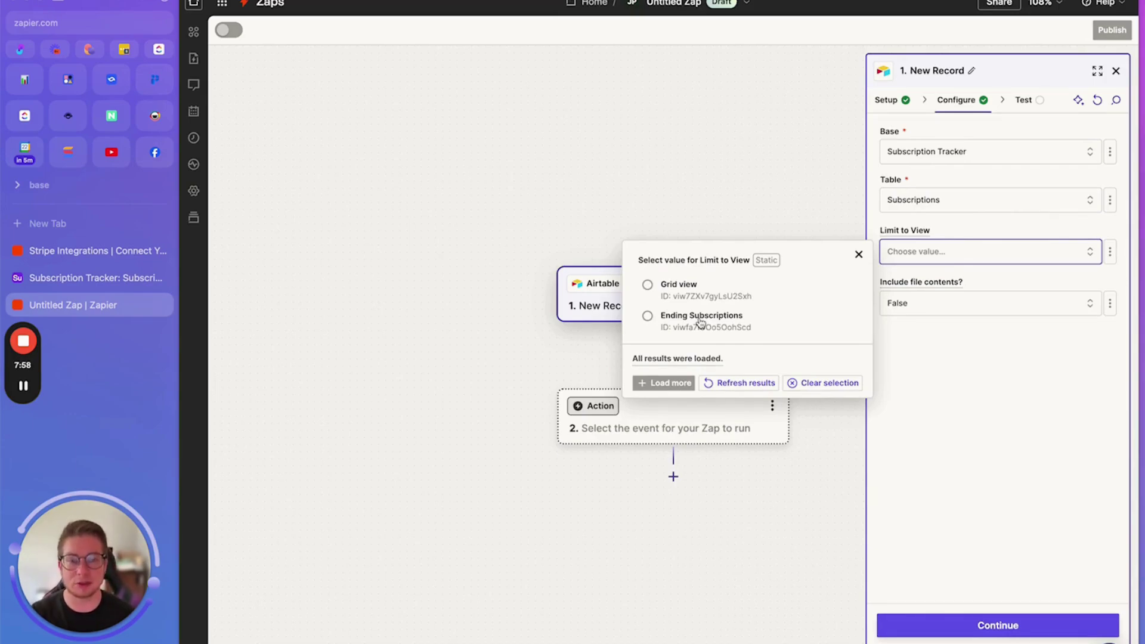
click(700, 321)
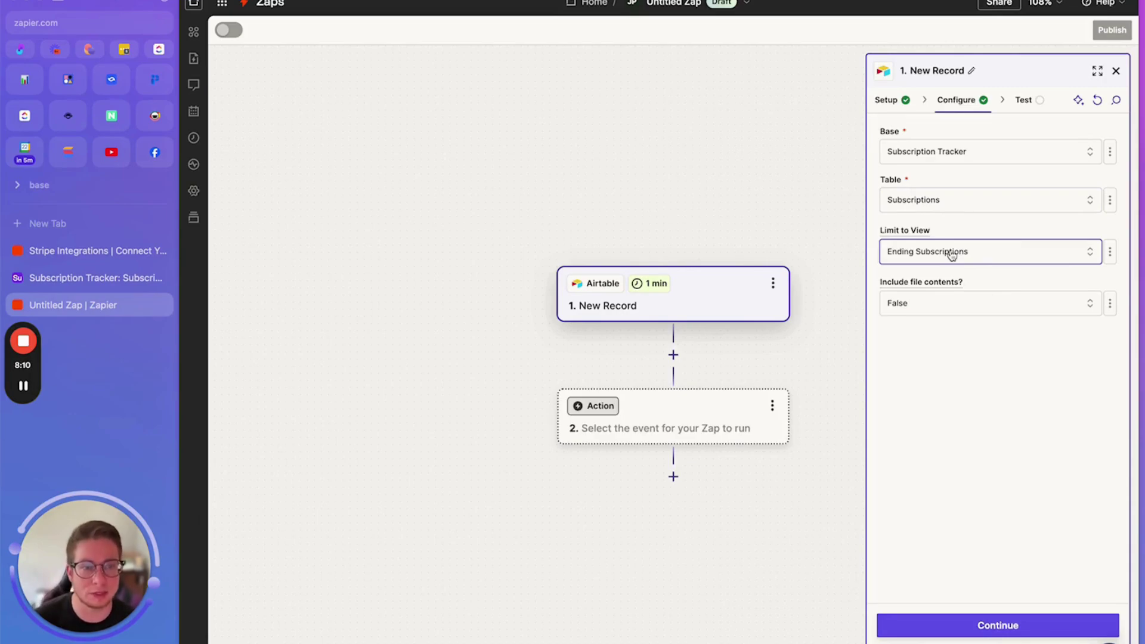
click(1011, 623)
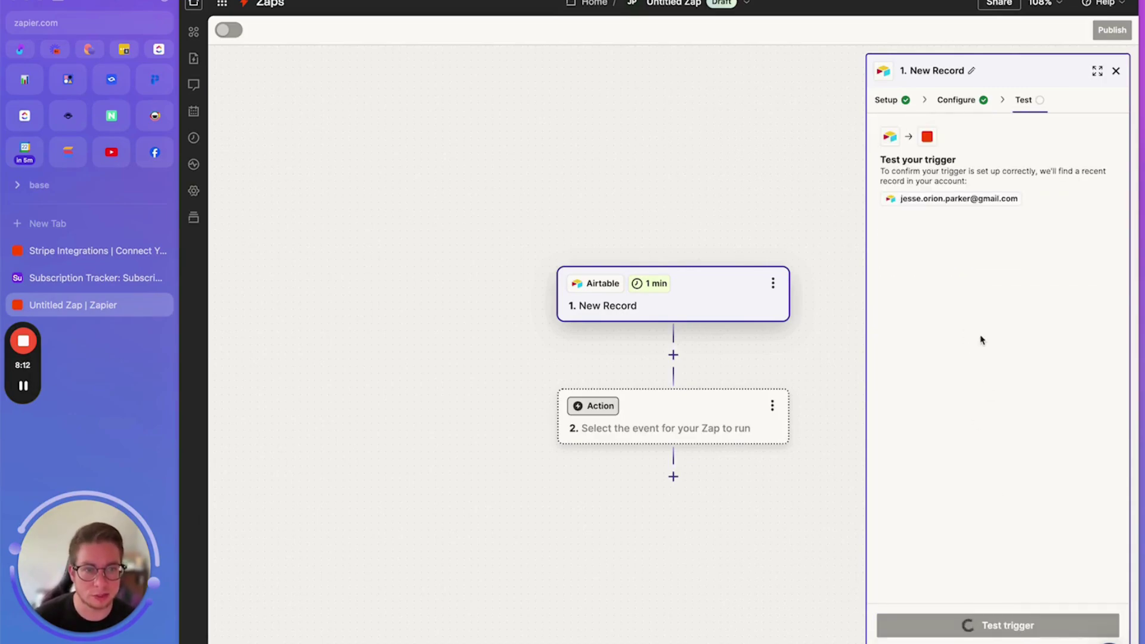
Test the Airtable trigger, compare Record A's data with the Ending Subscriptions view, and continue with that record.
click(972, 624)
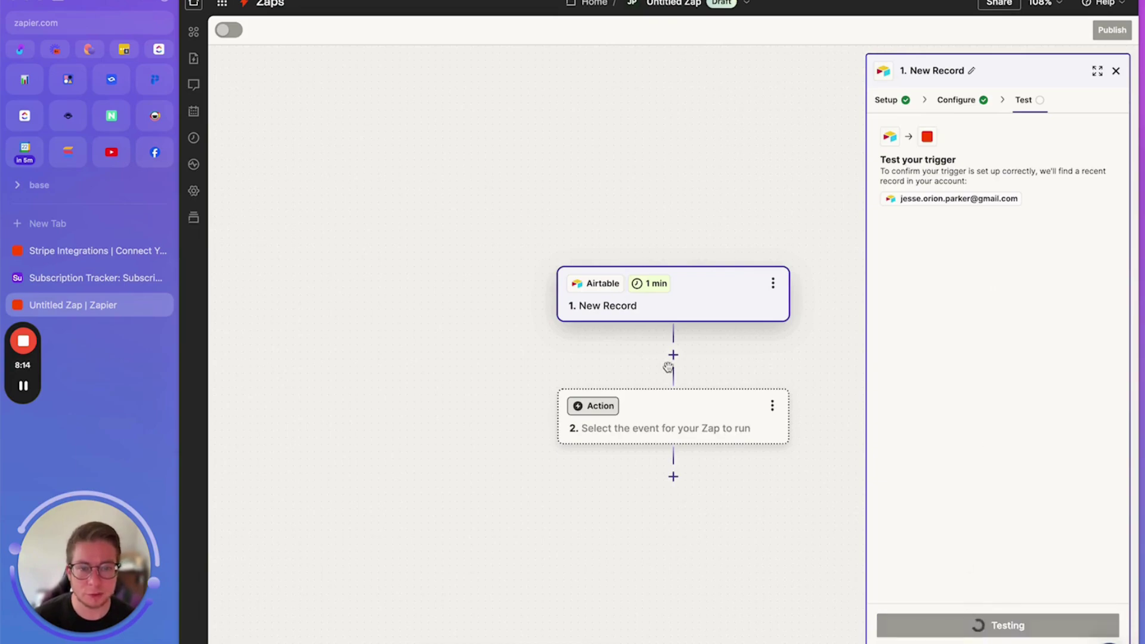
click(96, 277)
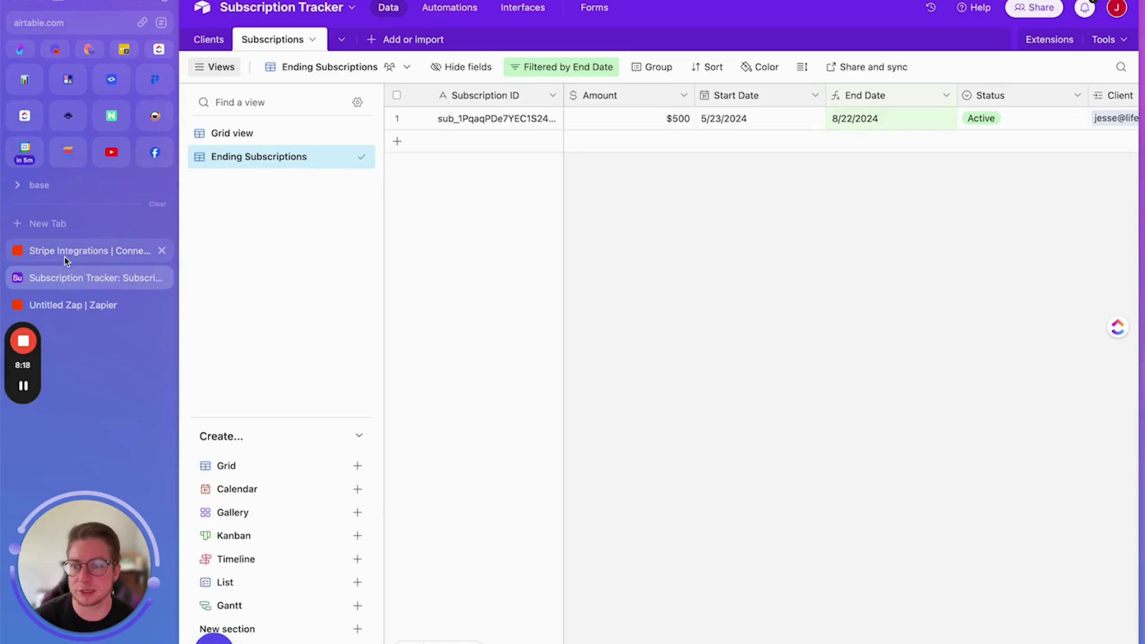
click(69, 305)
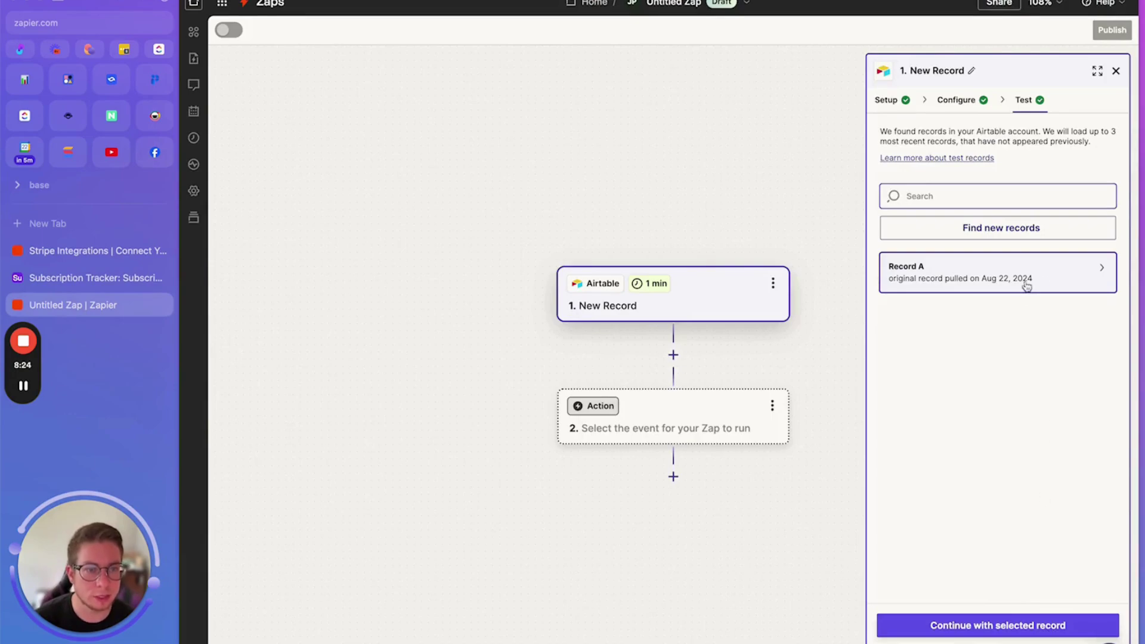
click(1040, 282)
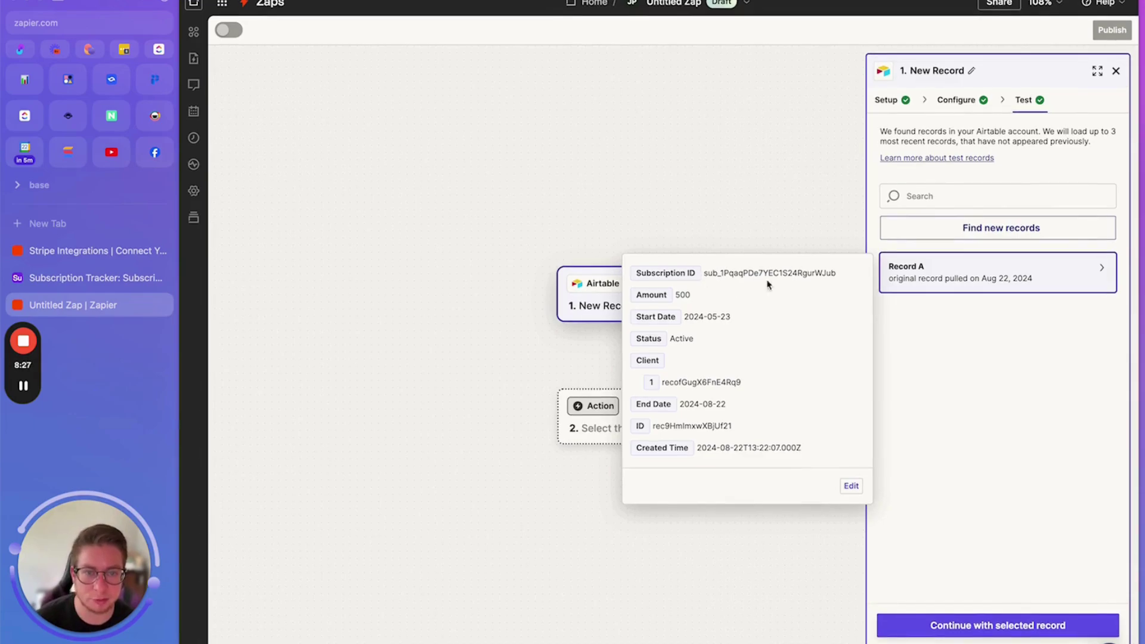
click(984, 622)
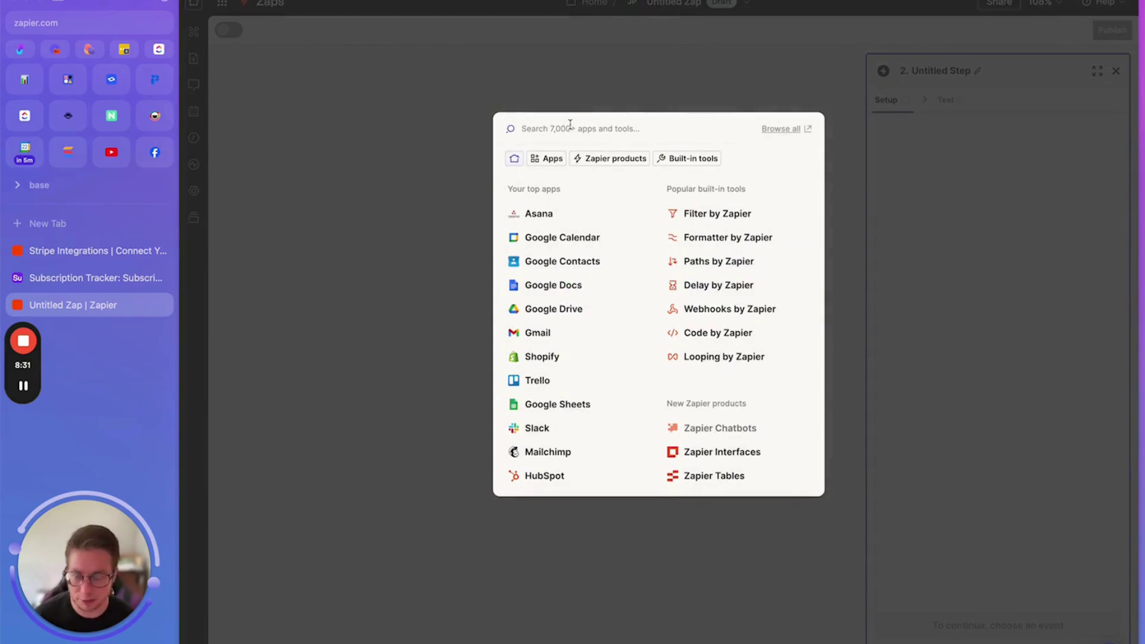
Set the second step to Stripe's Cancel Subscription event with the connected Stripe account, and continue to its configuration.
text(str)
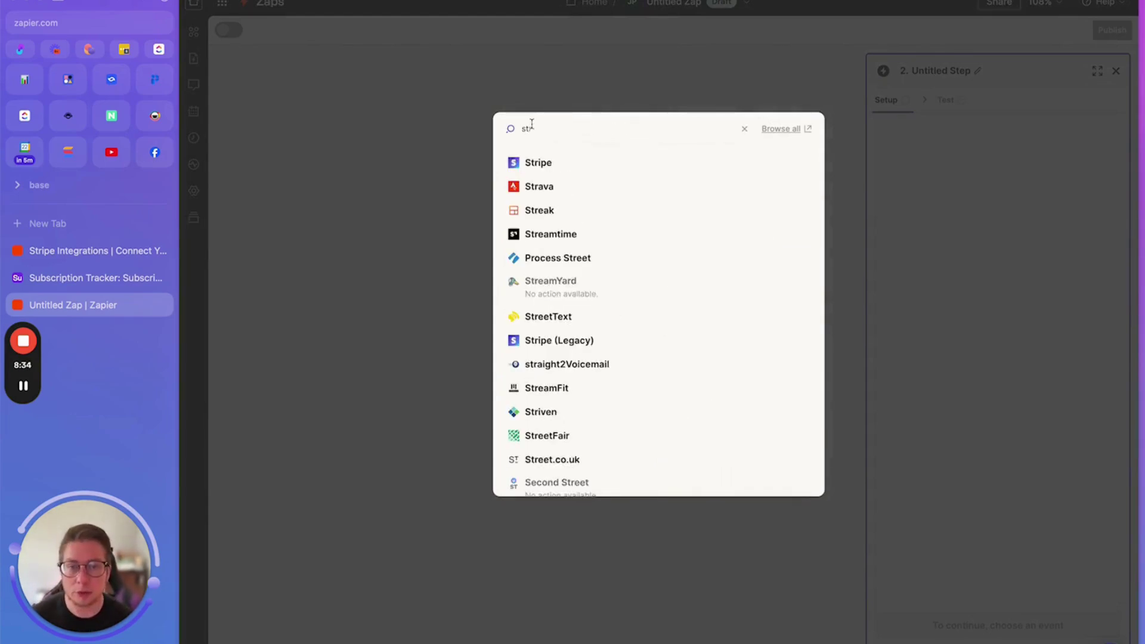
click(543, 165)
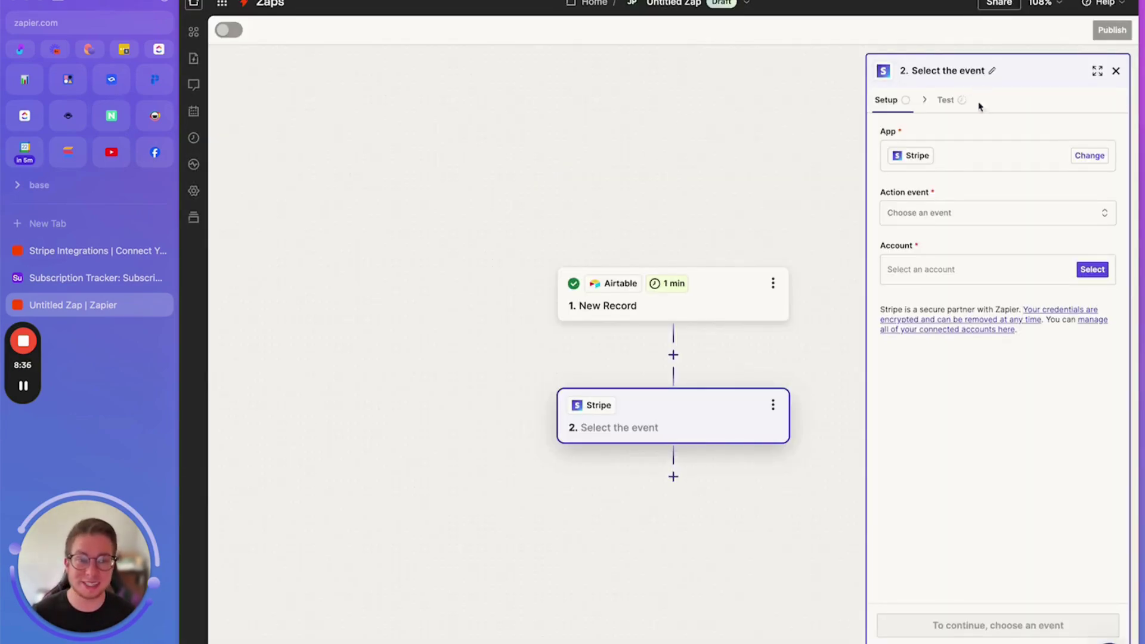
click(950, 214)
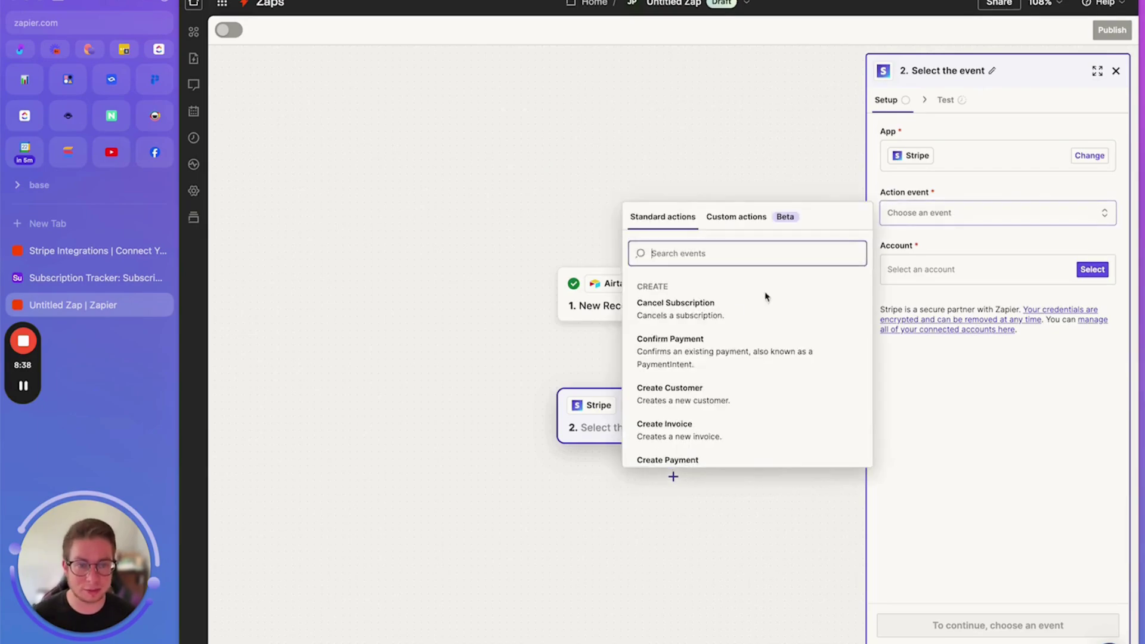
click(731, 313)
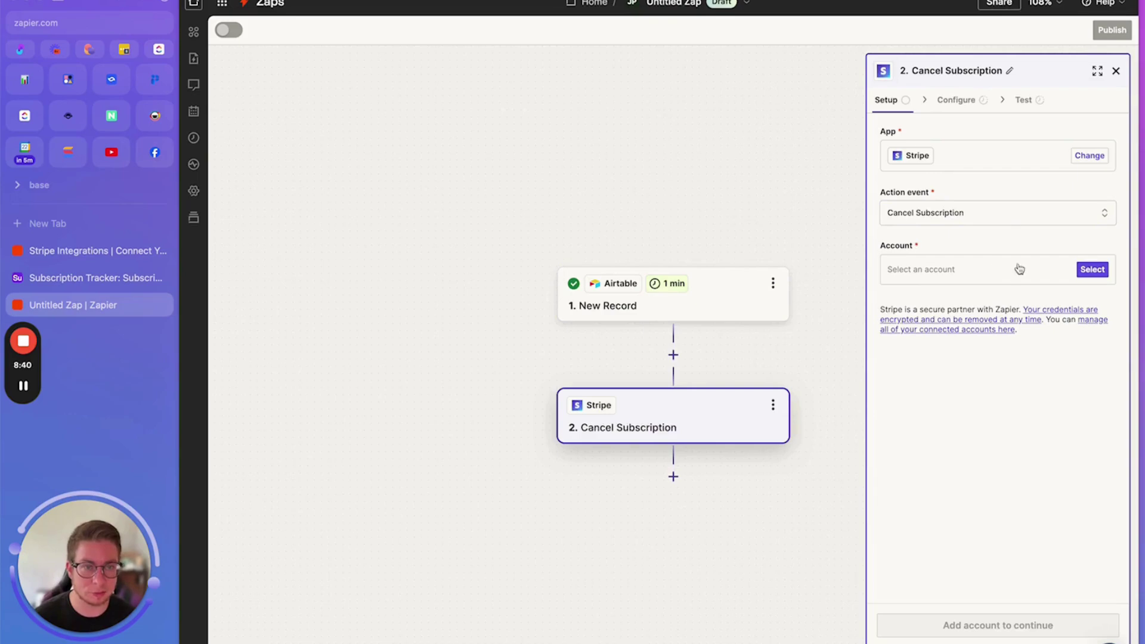
click(1090, 271)
click(695, 311)
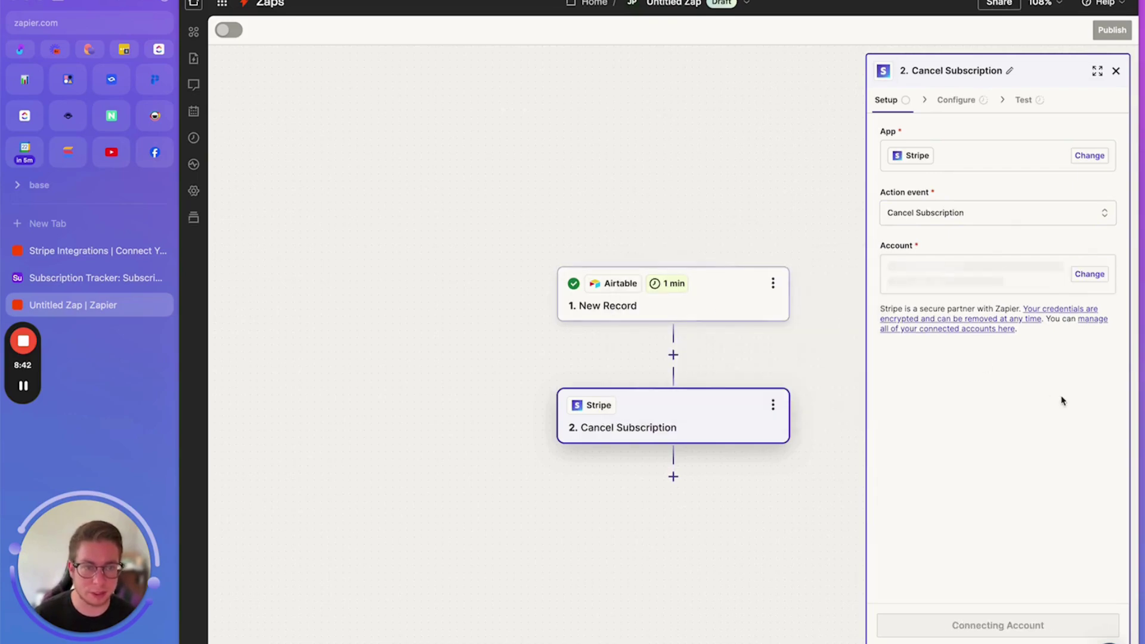
click(1031, 634)
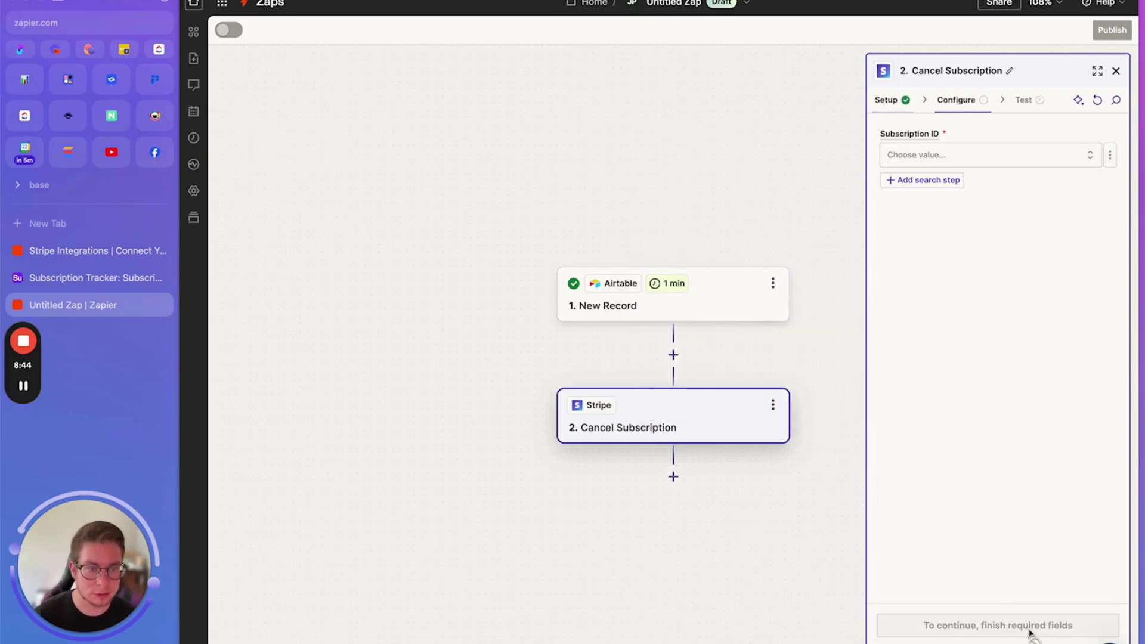
click(996, 152)
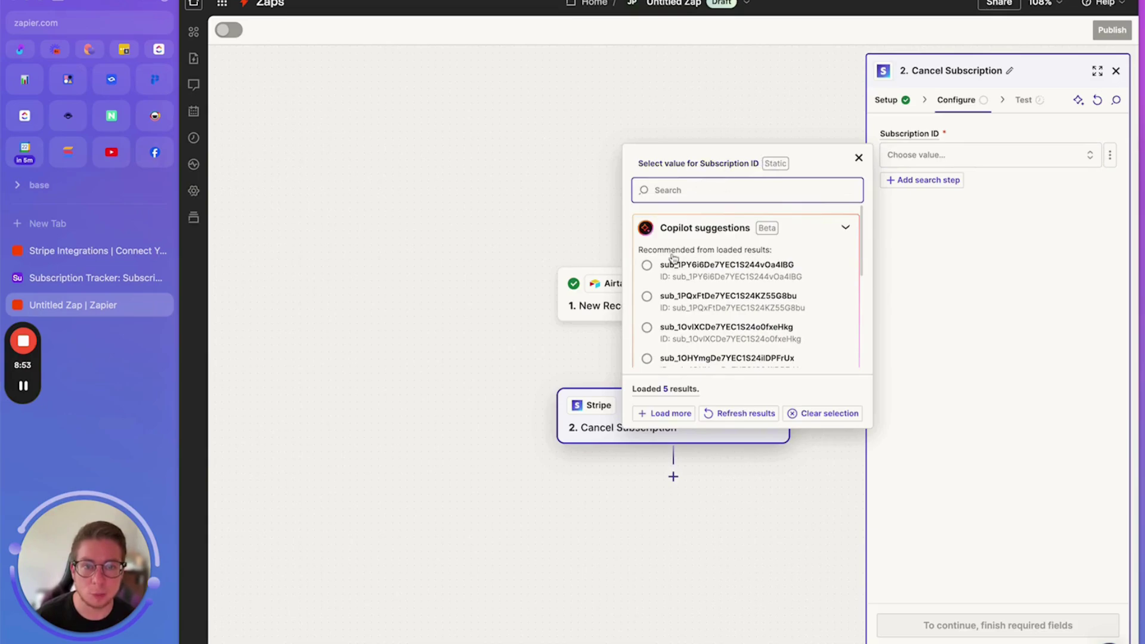
scroll(685, 274, down, 5)
scroll(699, 292, up, 2)
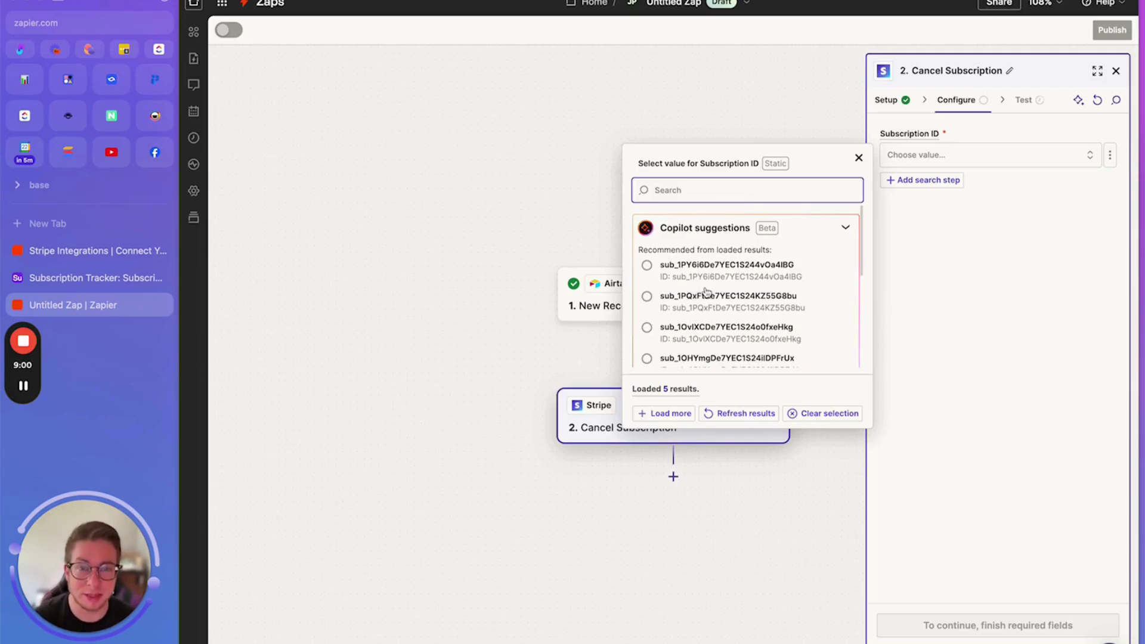
click(780, 165)
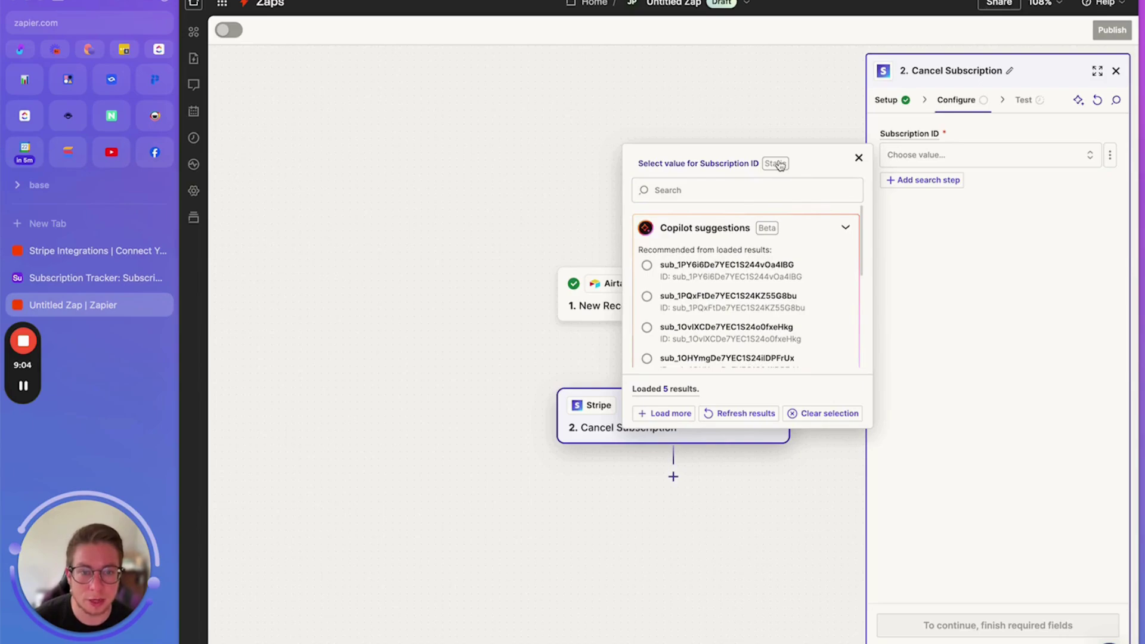
click(700, 190)
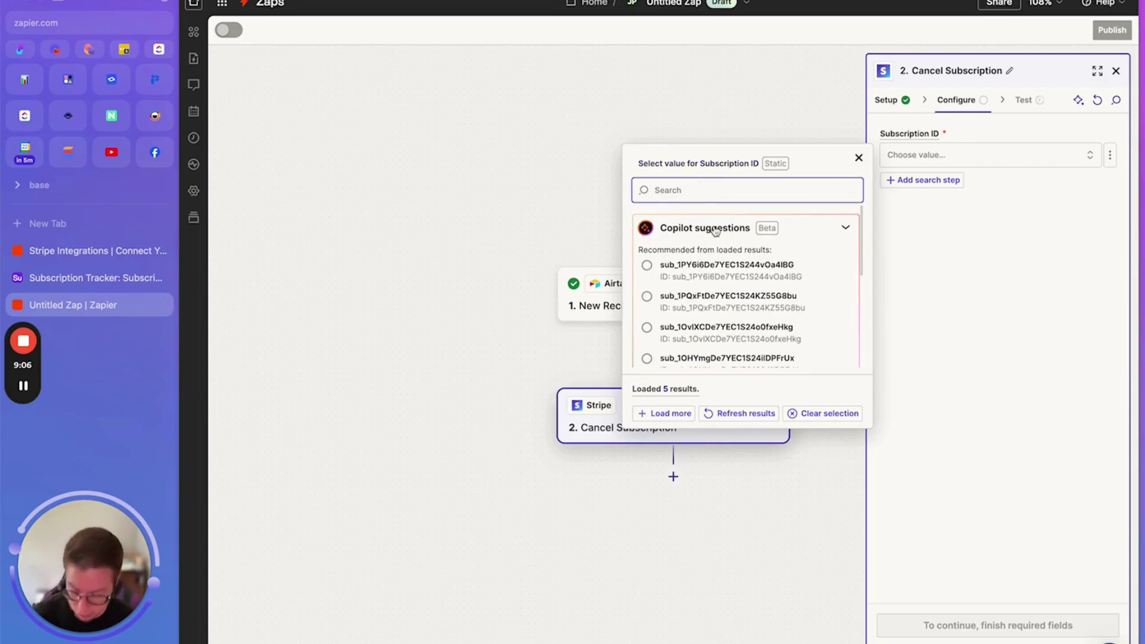
text(fd)
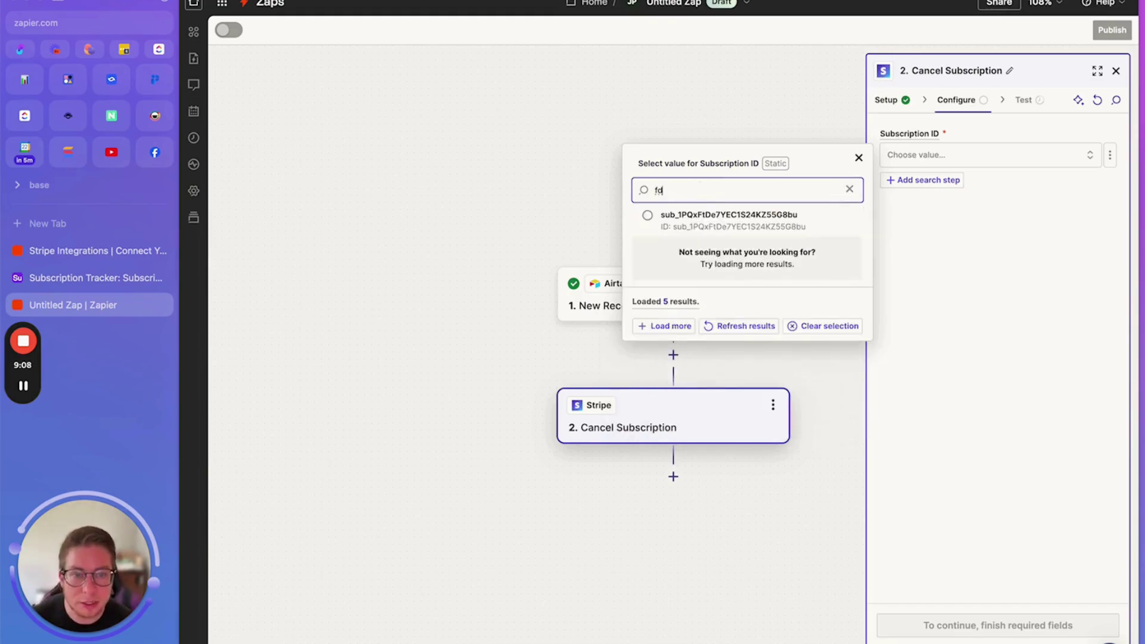
key(BackSpace)
key(BackSpace)
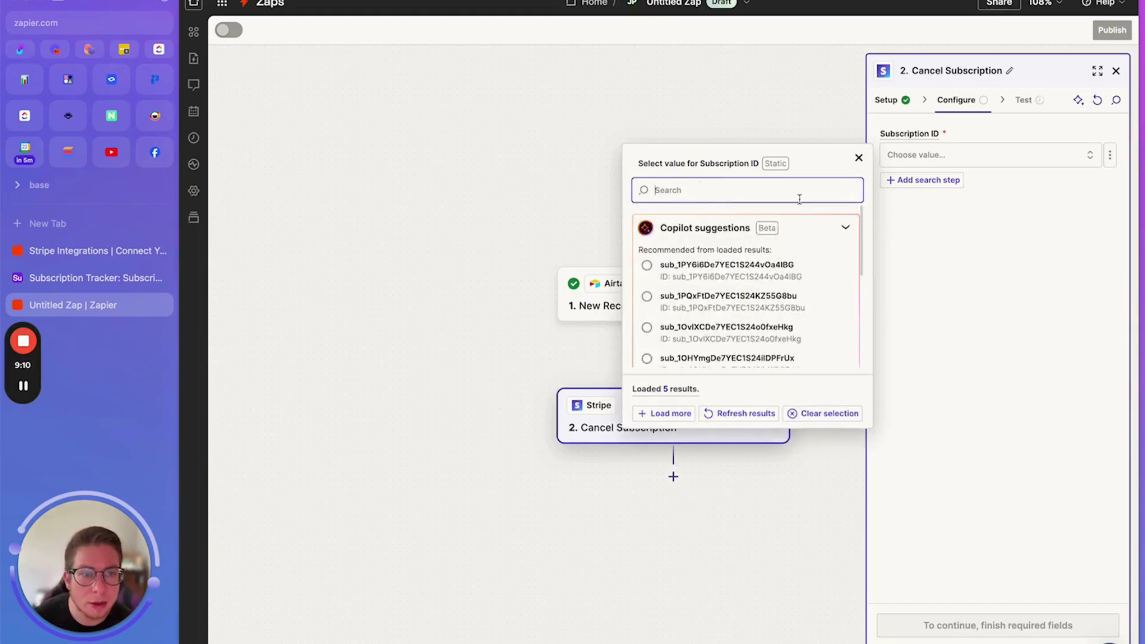
click(1033, 156)
click(1034, 156)
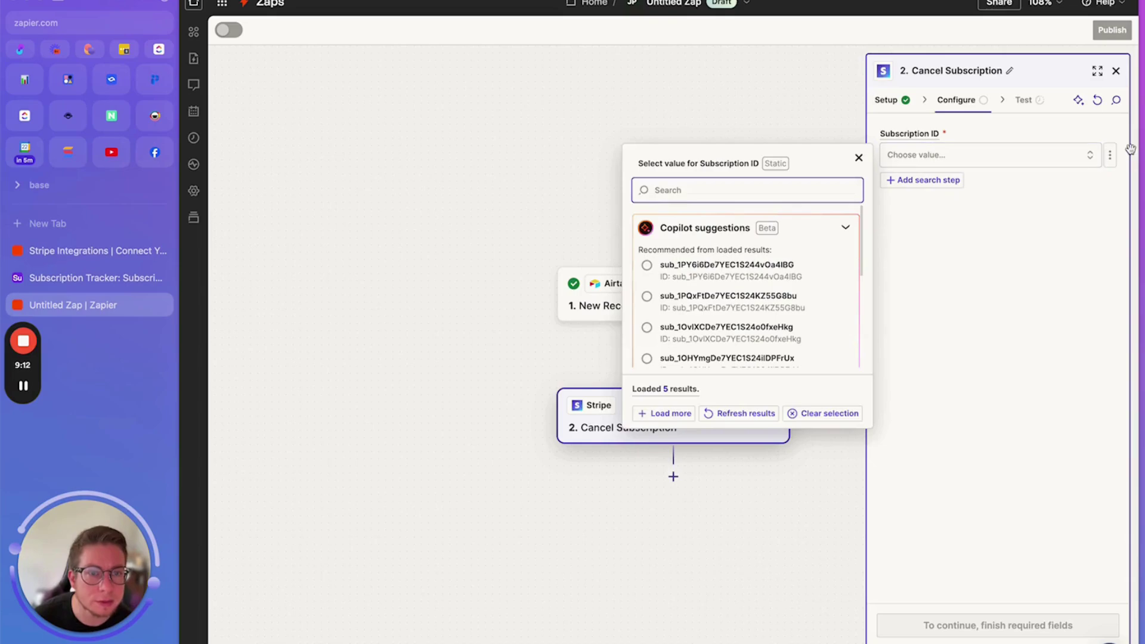
Try to switch the Stripe Subscription ID to a custom value and insert the suggested Subscription ID from the New Record step.
click(1109, 156)
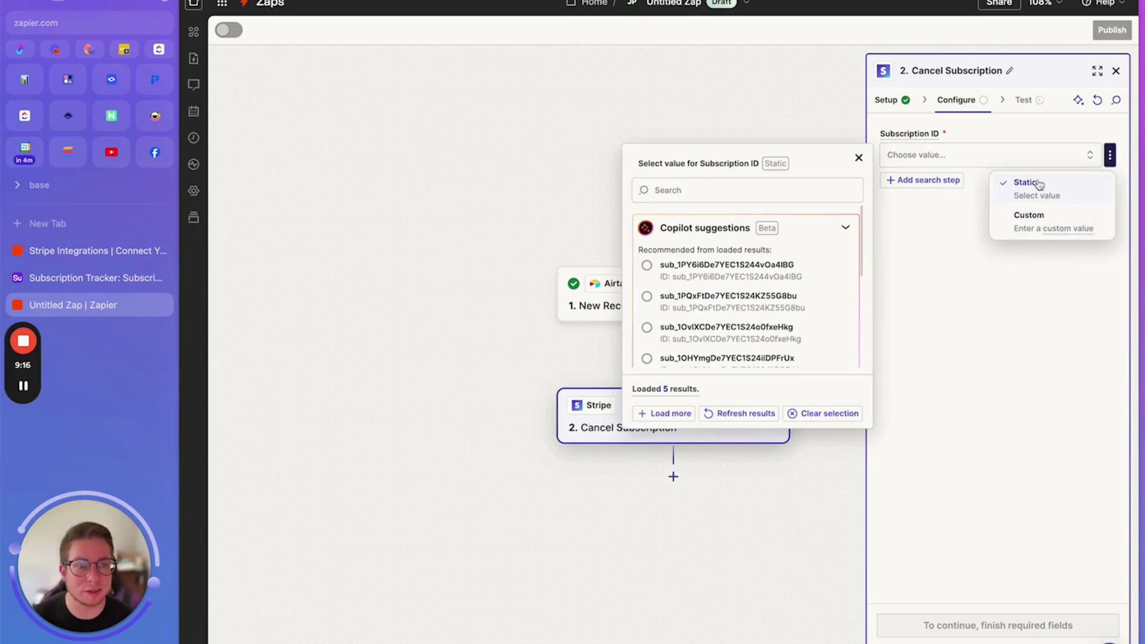
click(1026, 234)
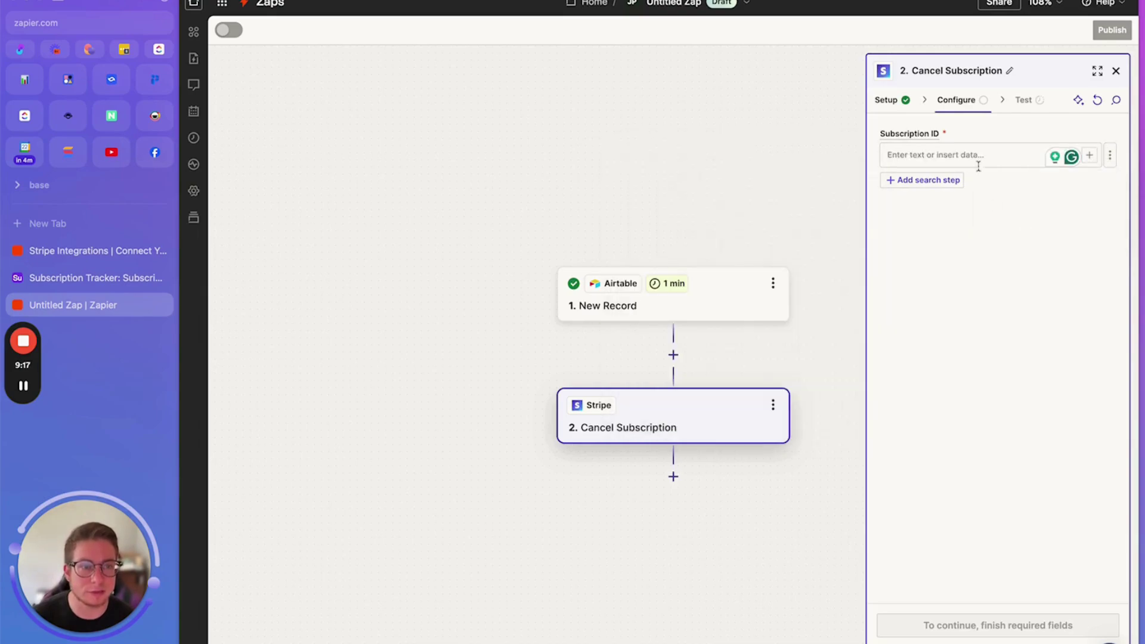
click(1089, 156)
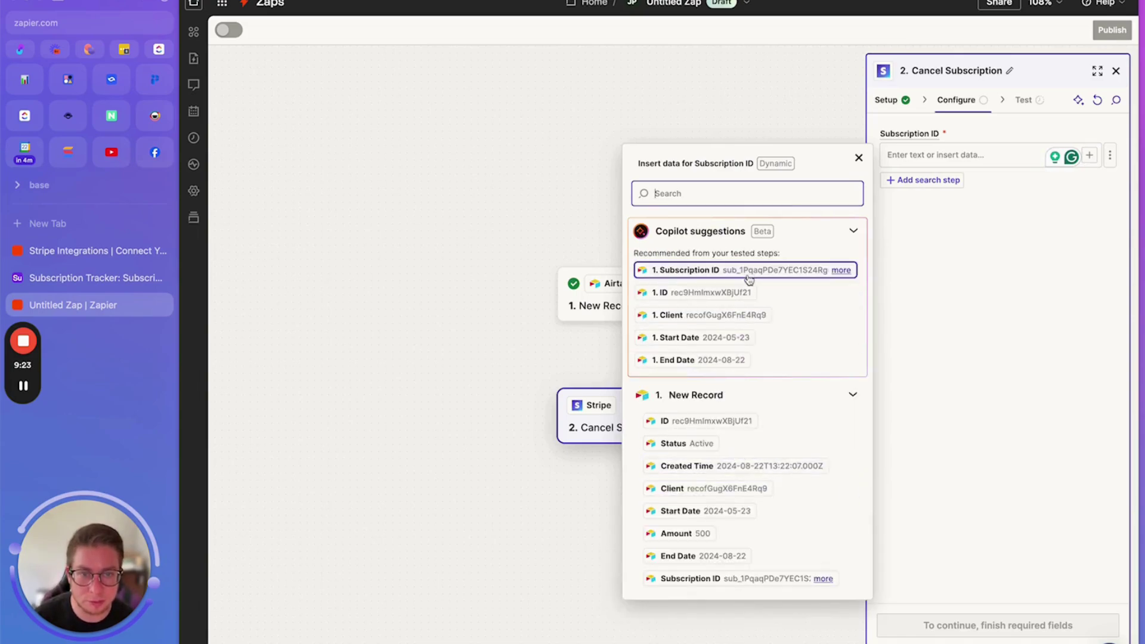
click(749, 272)
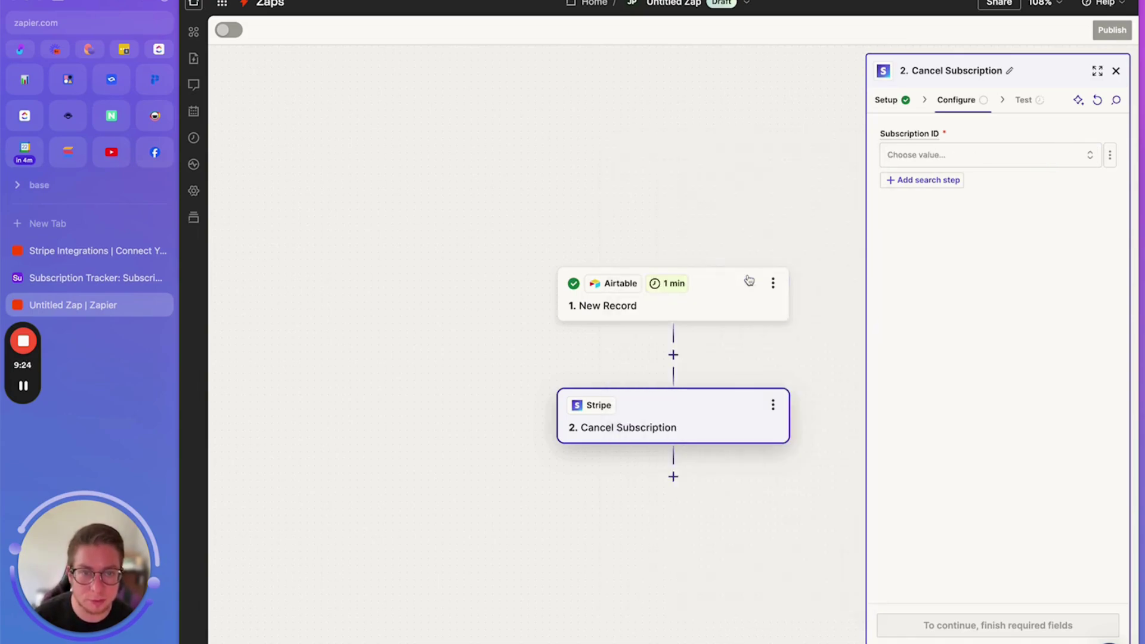
Make the Stripe Subscription ID a custom value mapped to the Subscription ID listed under the New Record trigger's data.
click(994, 162)
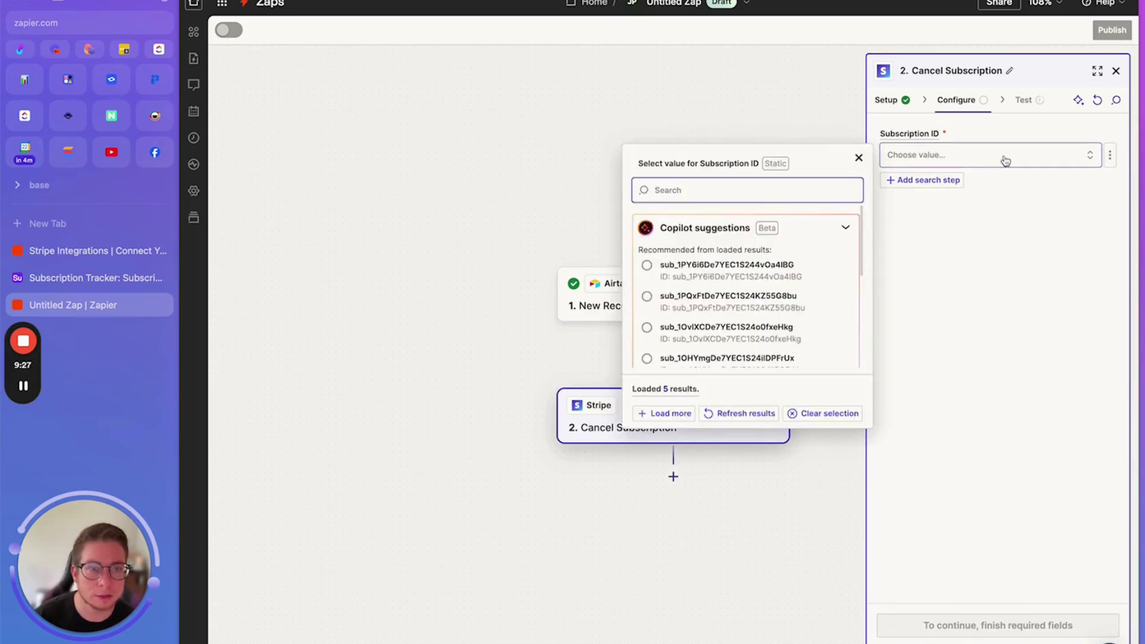
click(1109, 155)
click(1045, 222)
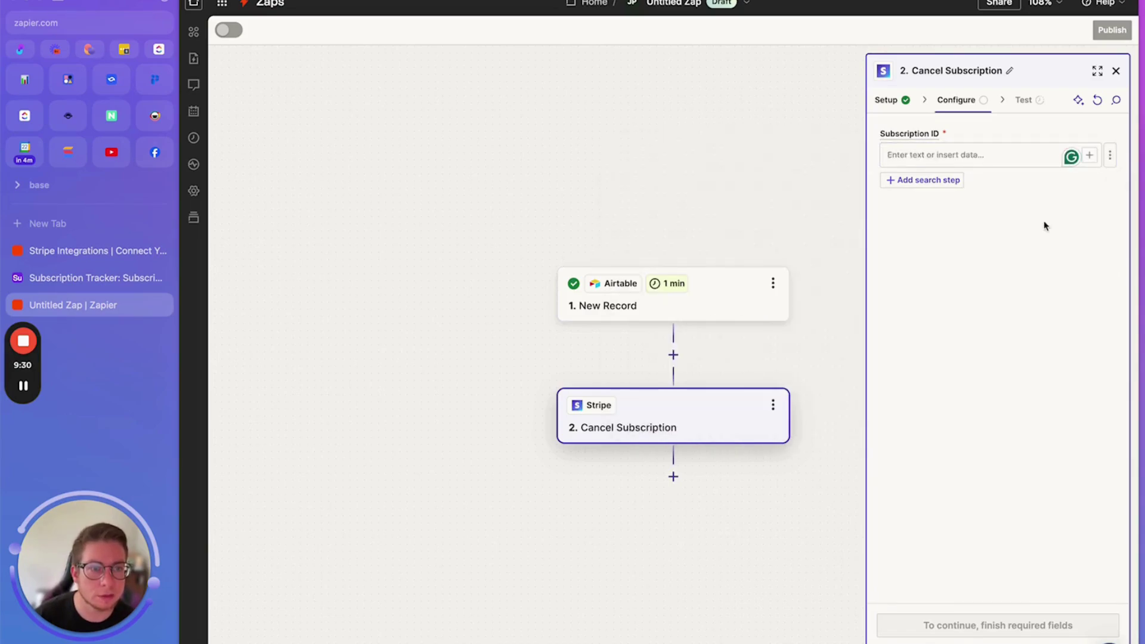
click(1089, 156)
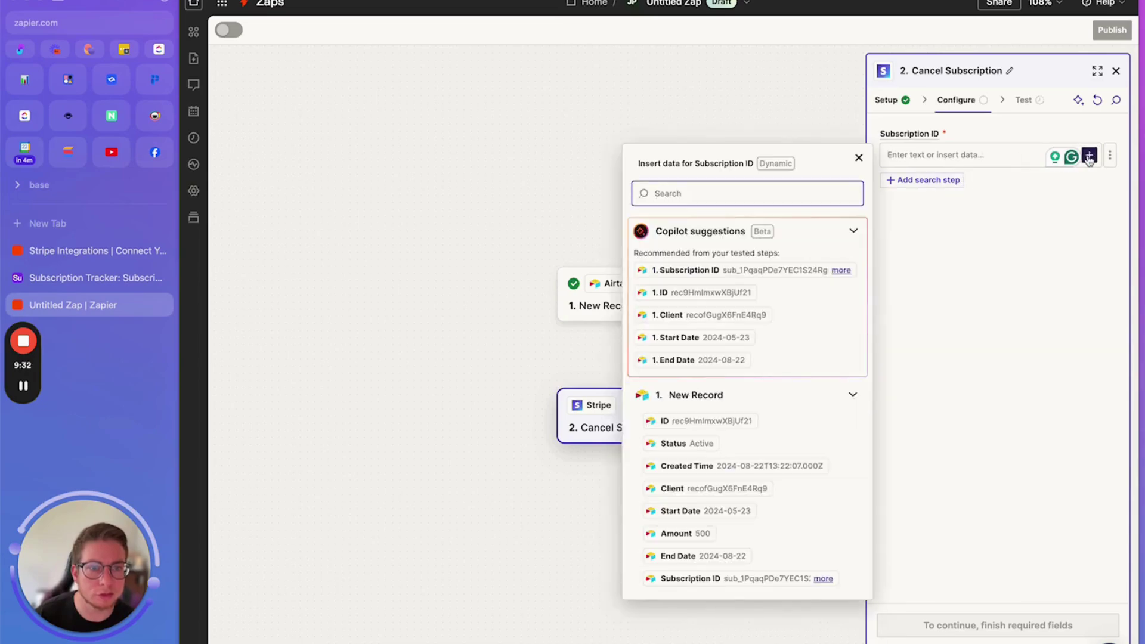
click(730, 579)
click(993, 316)
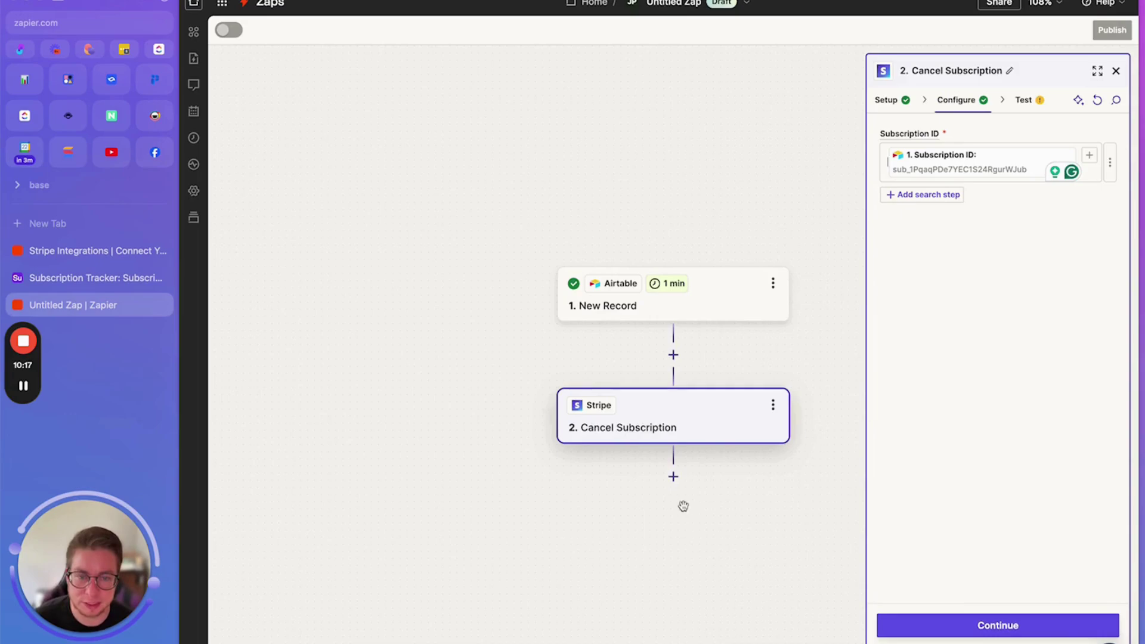
Add a third Zap step using Airtable's Update Record event with the connected account, and continue to its configuration.
click(673, 477)
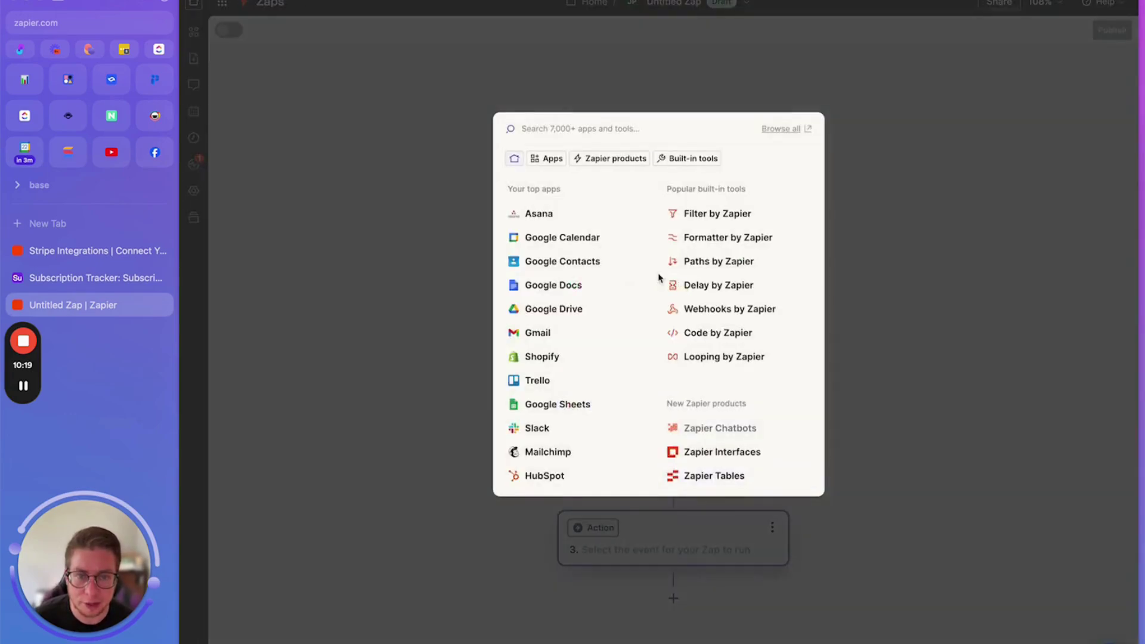
text(air)
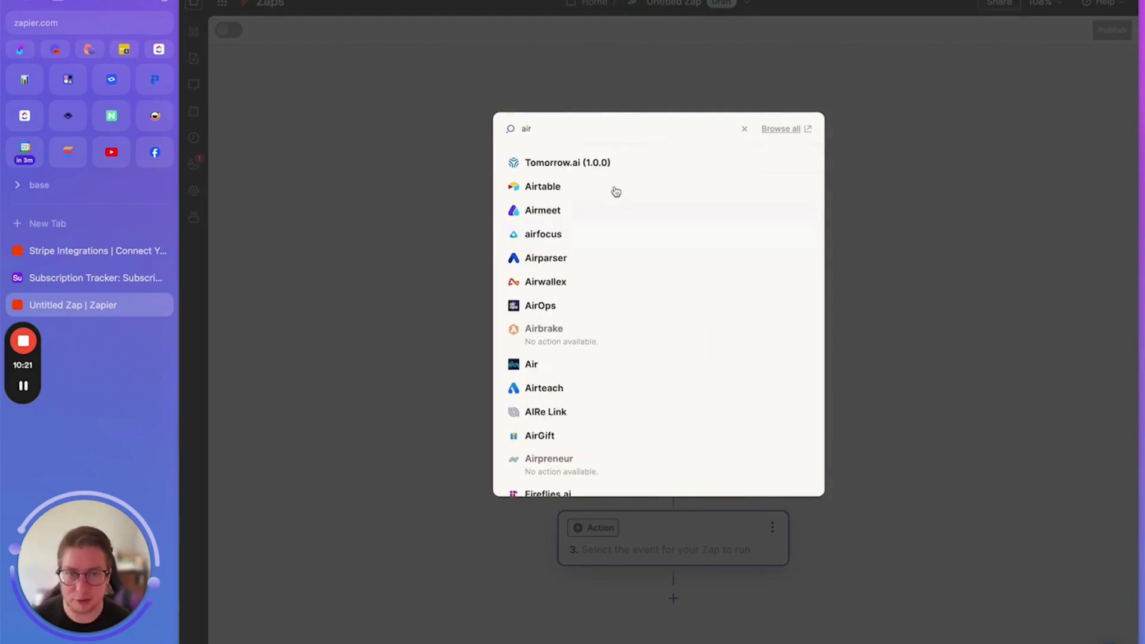
click(587, 185)
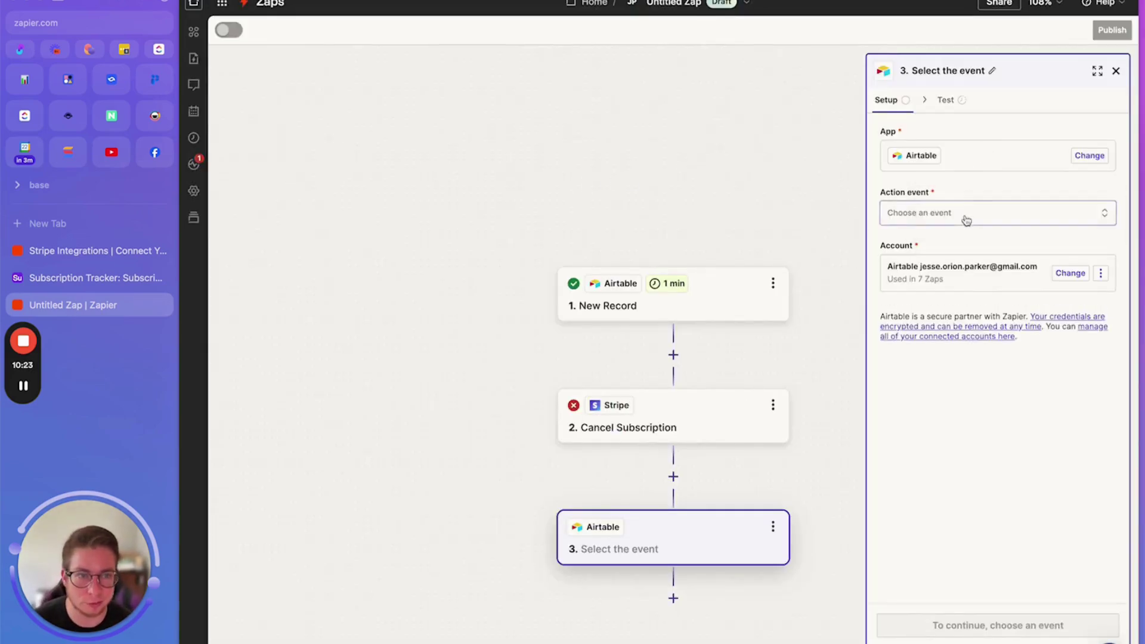
click(916, 215)
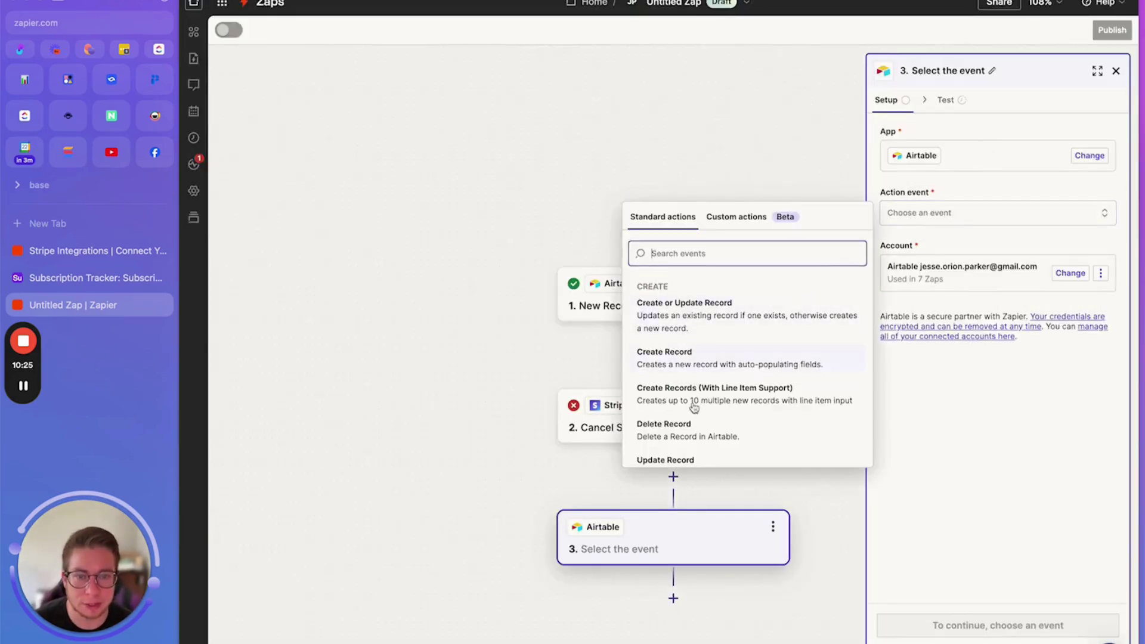
click(685, 461)
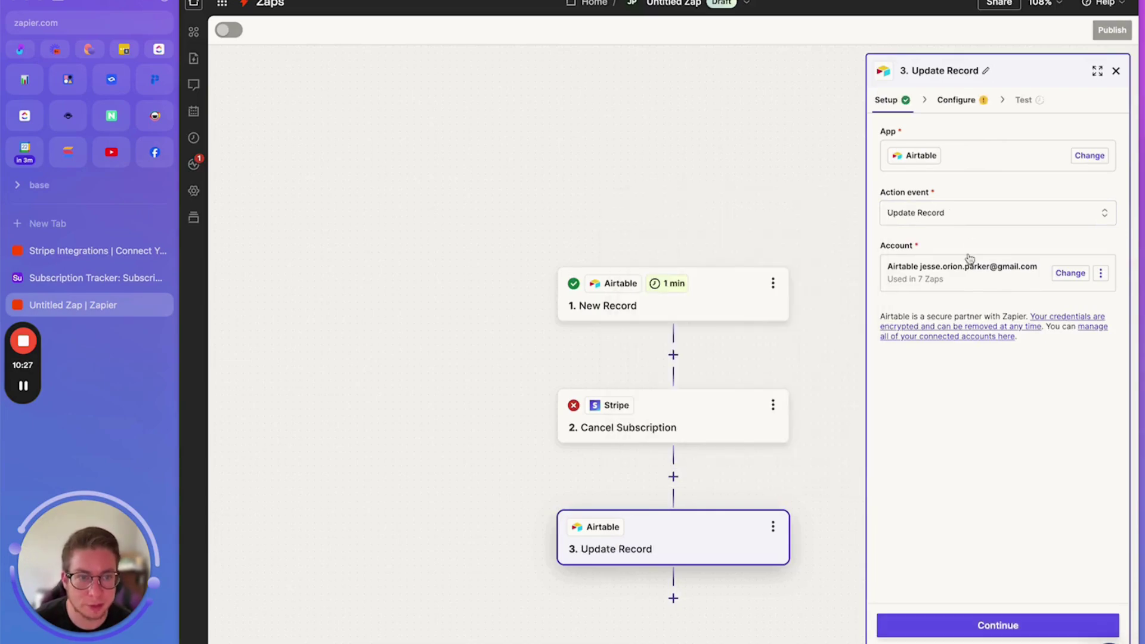
click(1014, 624)
Set the Update Record step's base to Subscription Tracker and its table to Subscriptions.
click(978, 162)
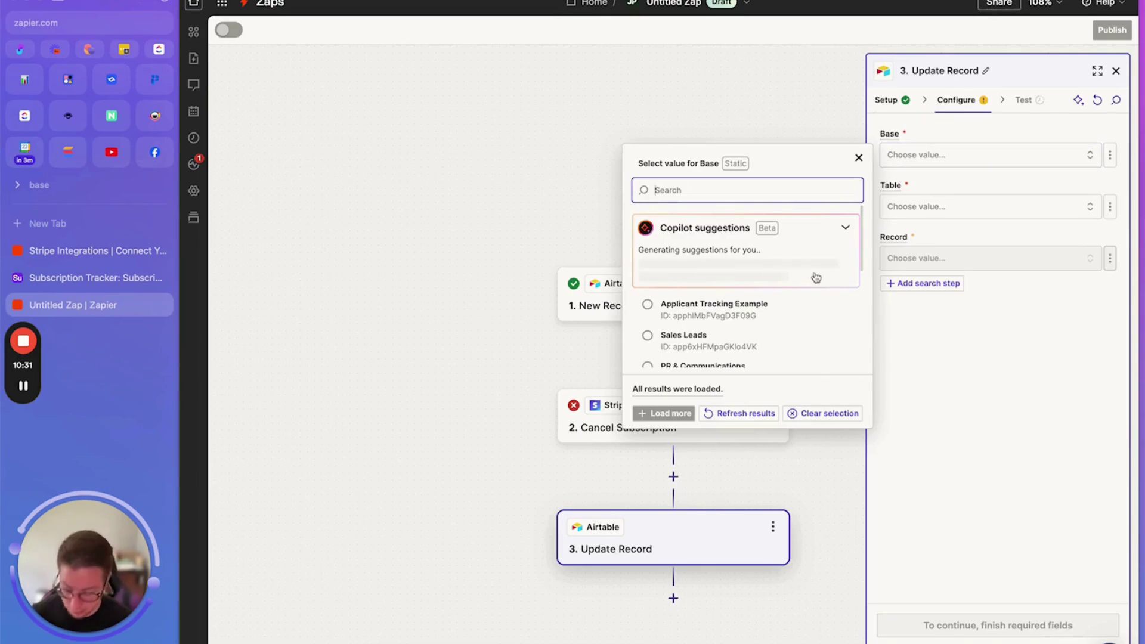
key(Escape)
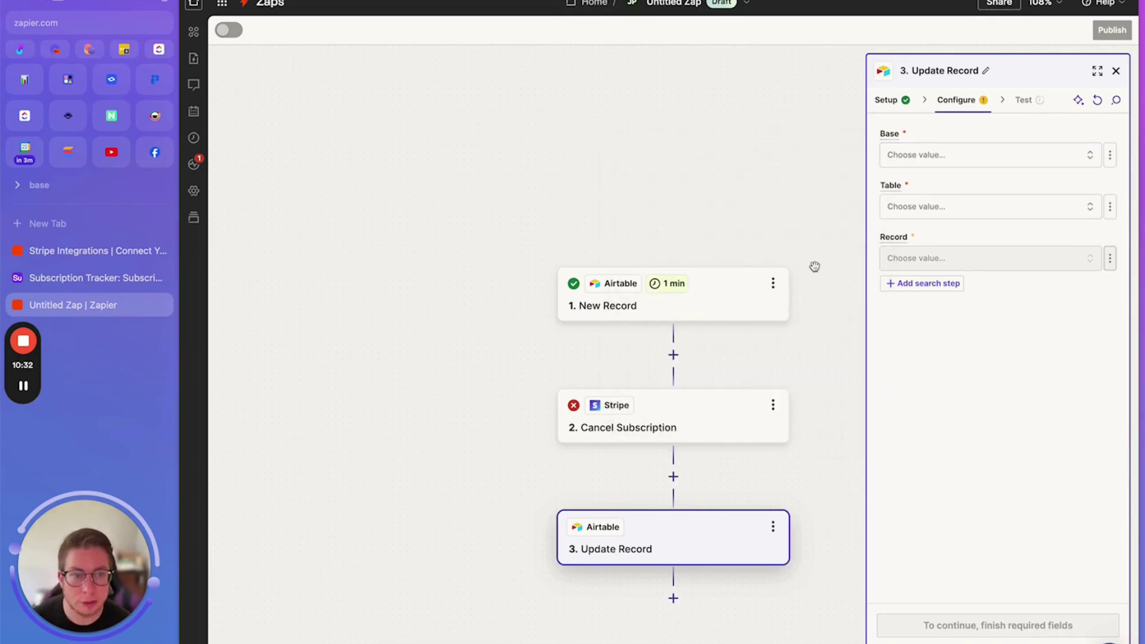
click(950, 156)
text(sub)
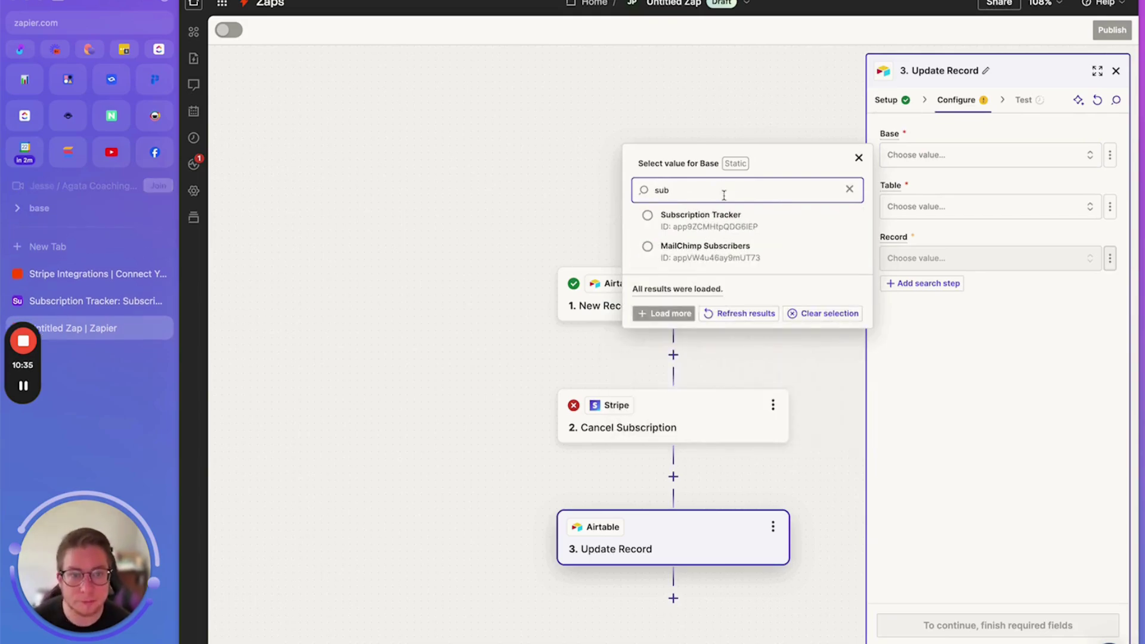
click(721, 220)
click(951, 274)
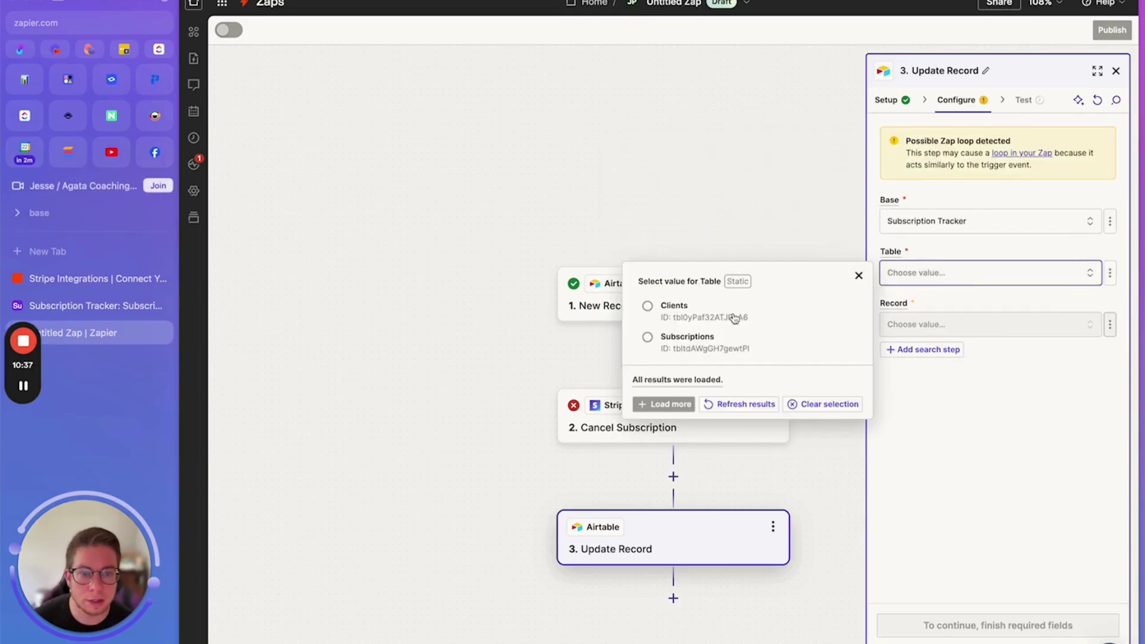
click(708, 349)
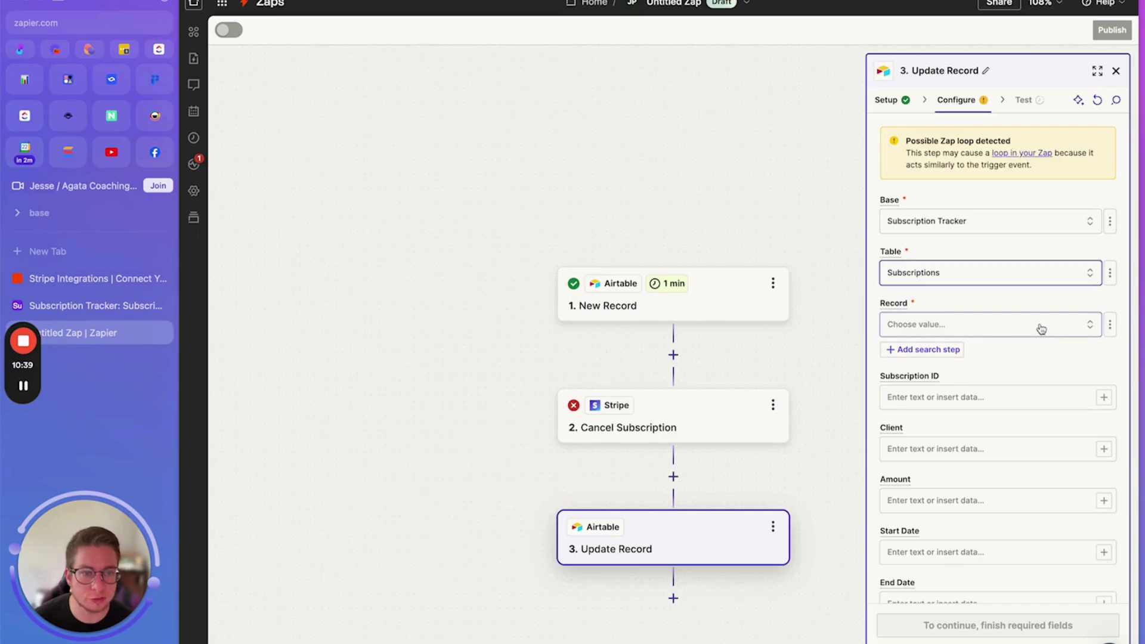
Make the Record field a custom value mapped to the ID from the New Record trigger.
click(1040, 327)
click(1109, 324)
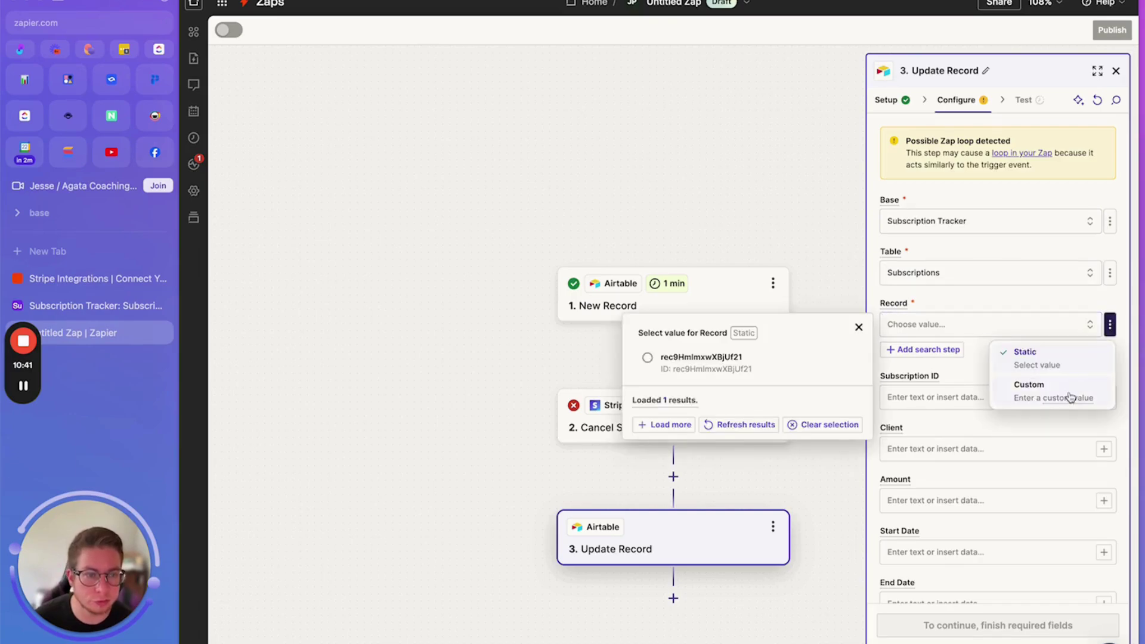
click(1044, 393)
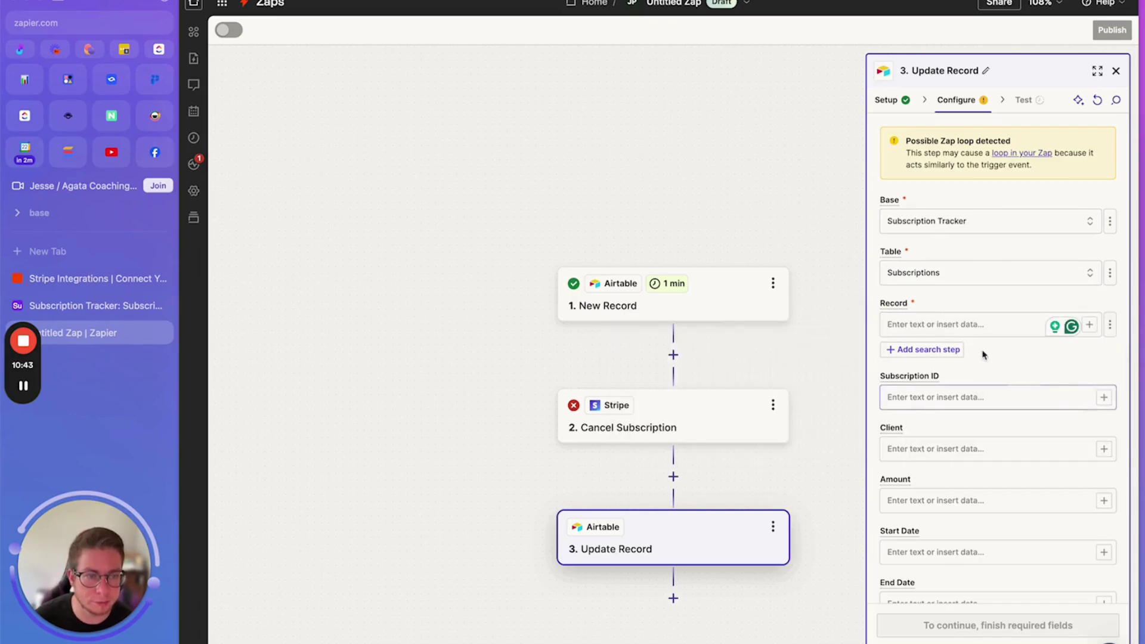
click(1089, 324)
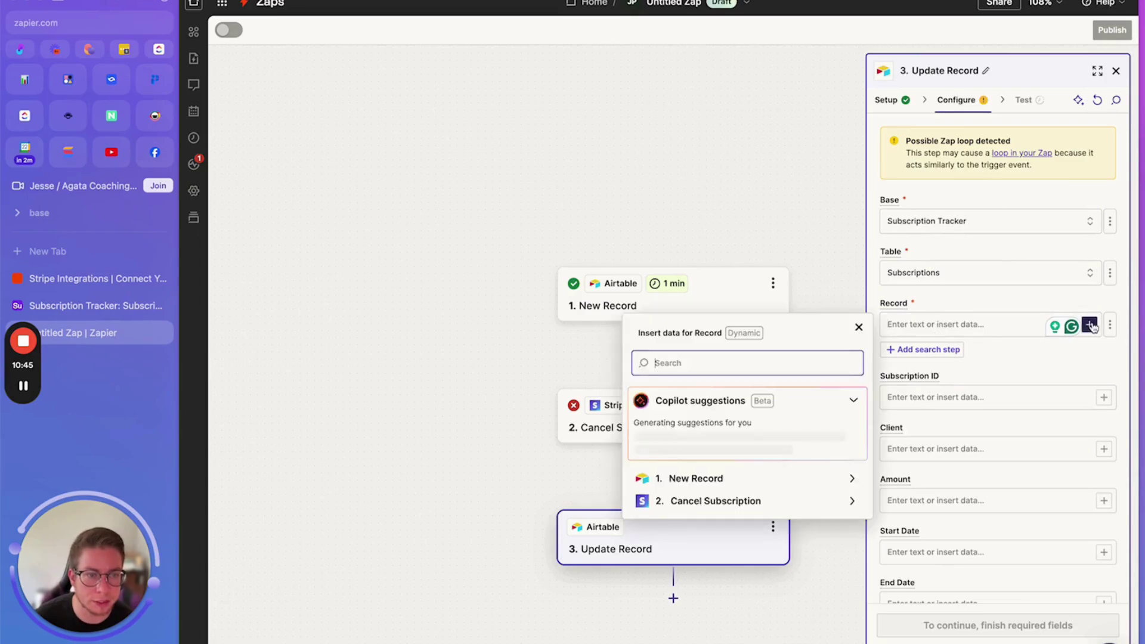
click(734, 475)
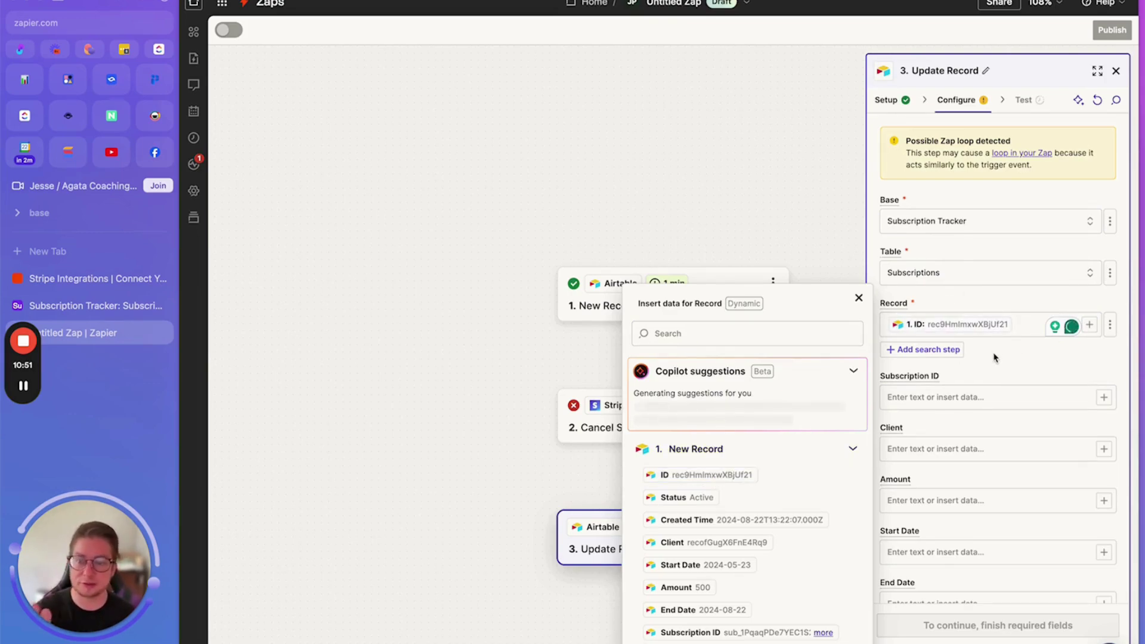
click(1014, 373)
Set the updated record's Status to Canceled and test the Update Record step.
click(1001, 398)
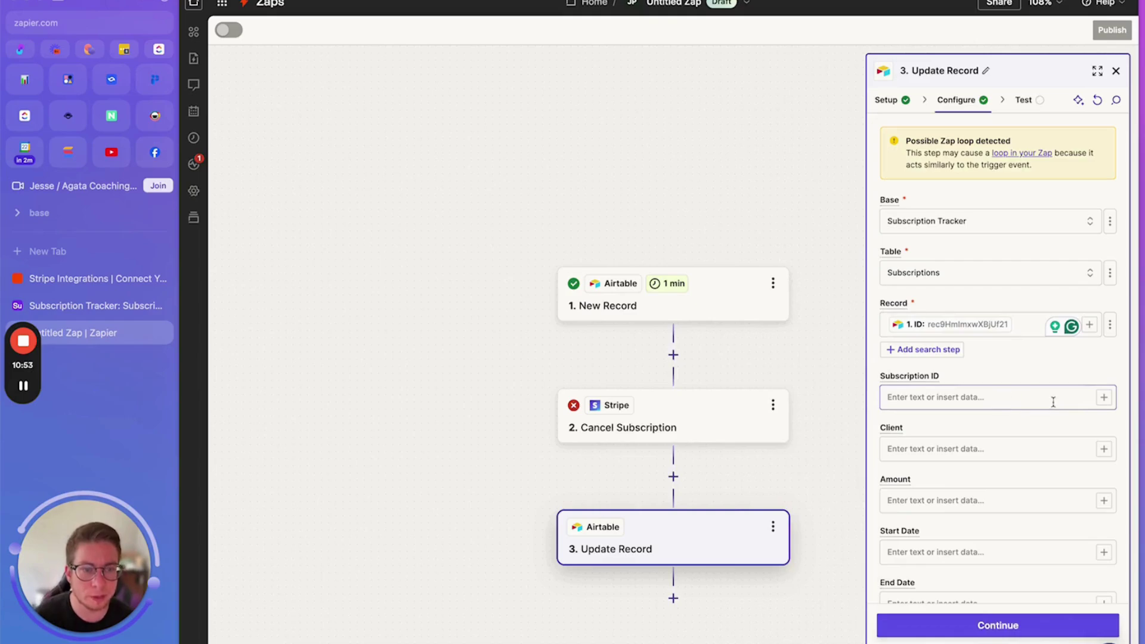
scroll(1042, 405, down, 3)
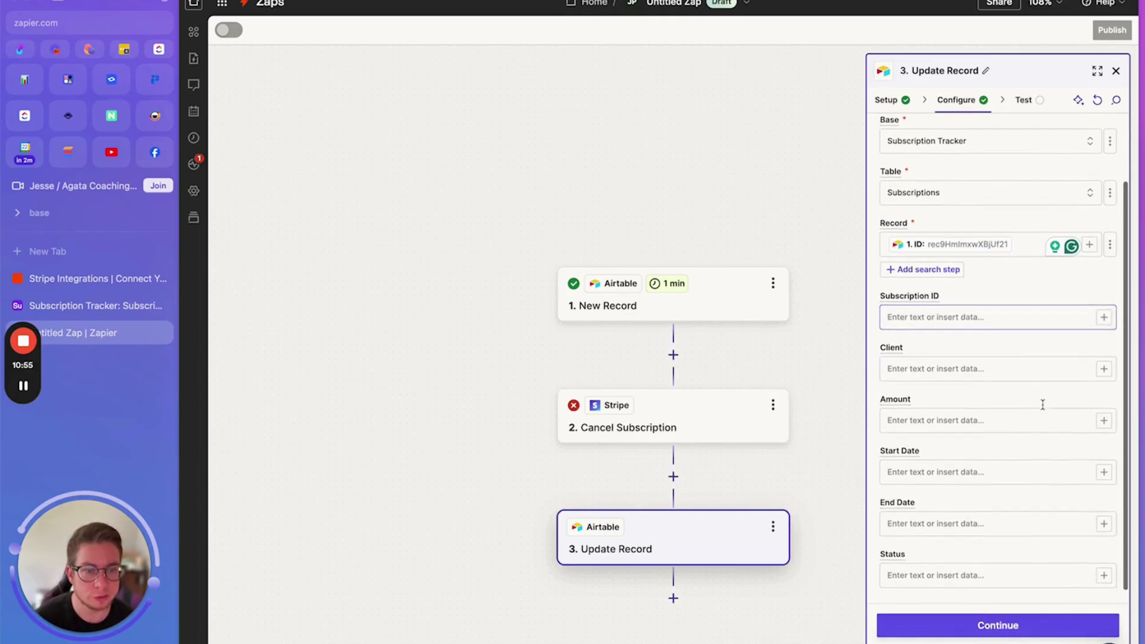
click(975, 562)
text(Canceled)
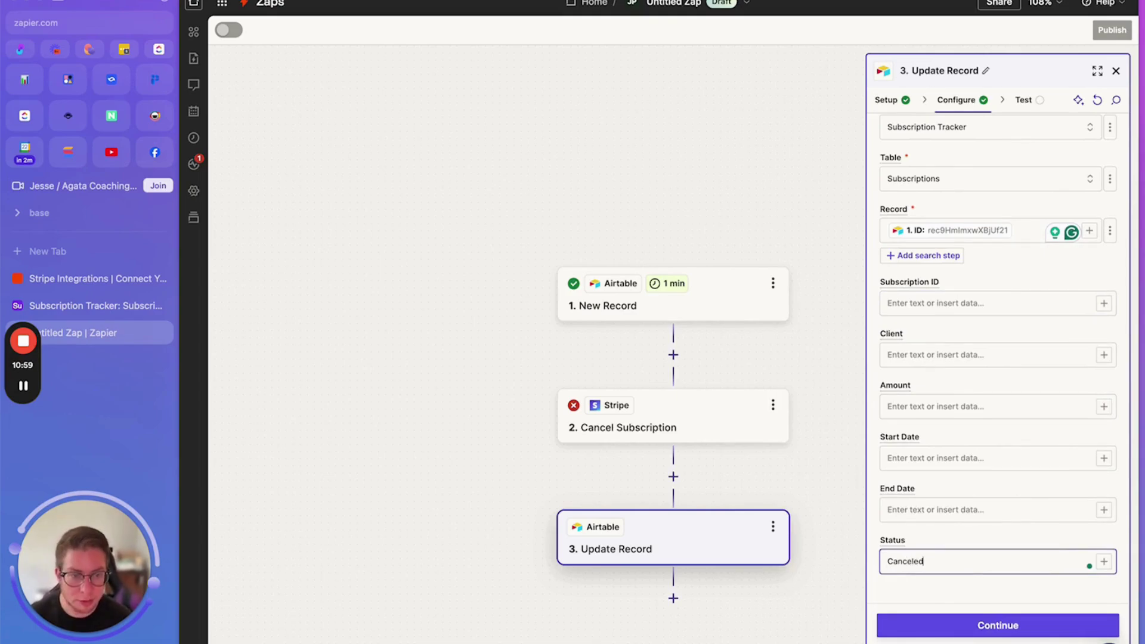
click(973, 626)
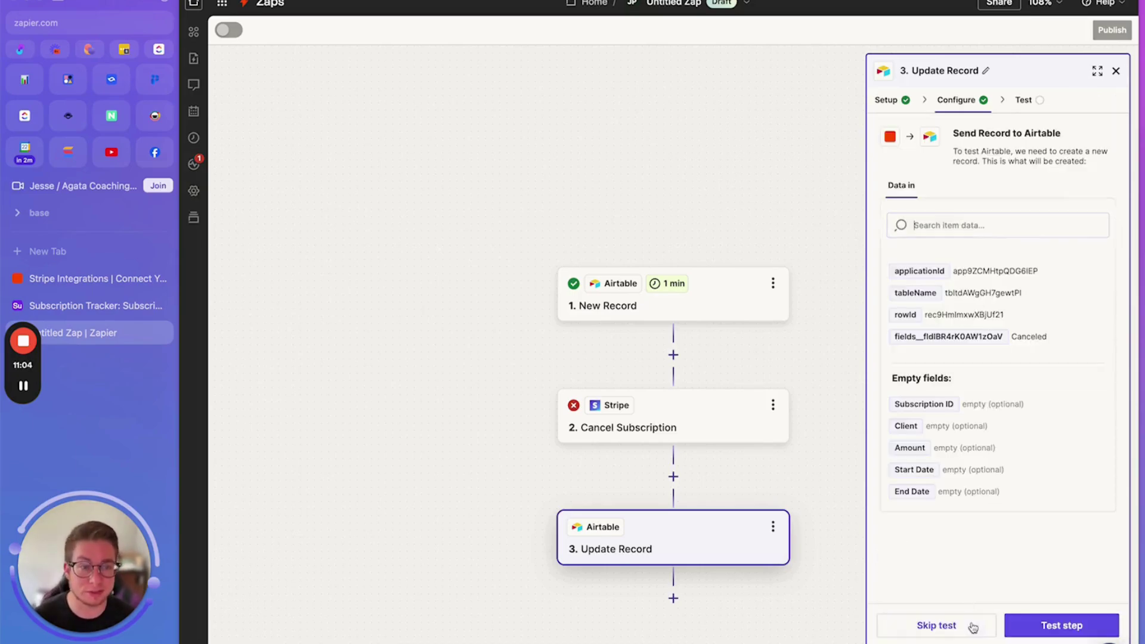
click(1047, 624)
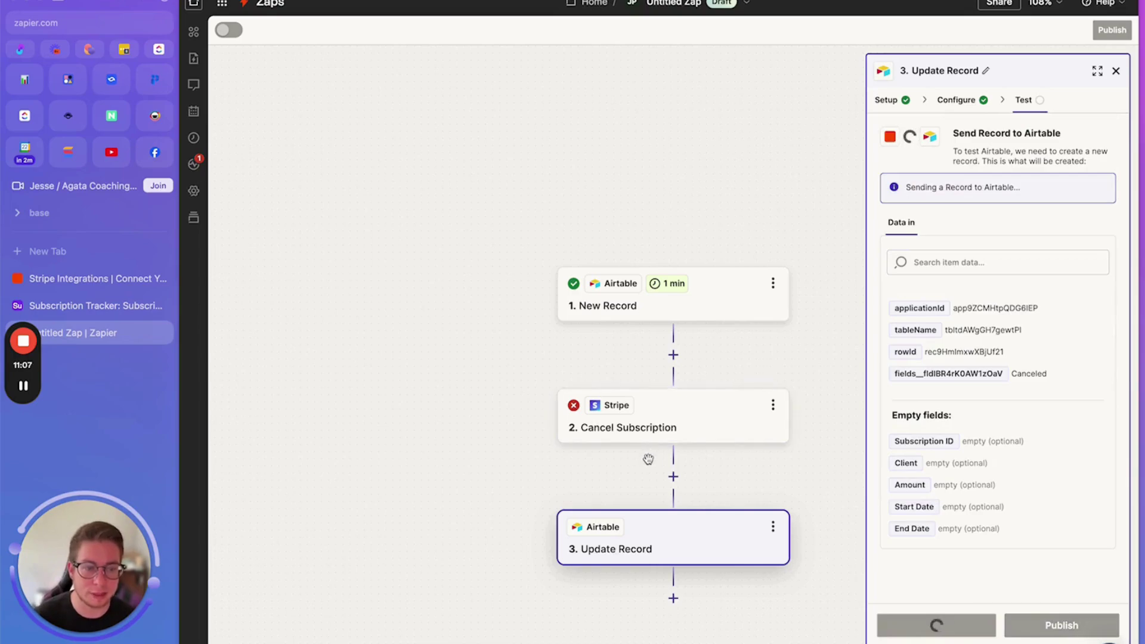
Switch to Airtable and check the subscription's status in the Subscriptions table's Grid view and Ending Subscriptions view.
click(86, 306)
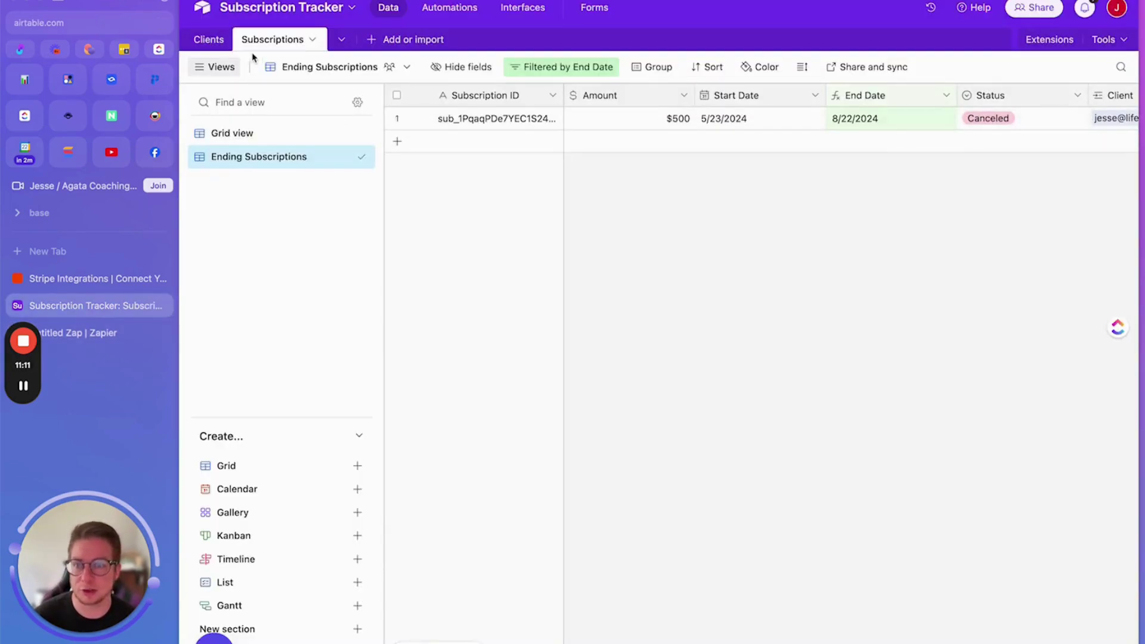
click(266, 132)
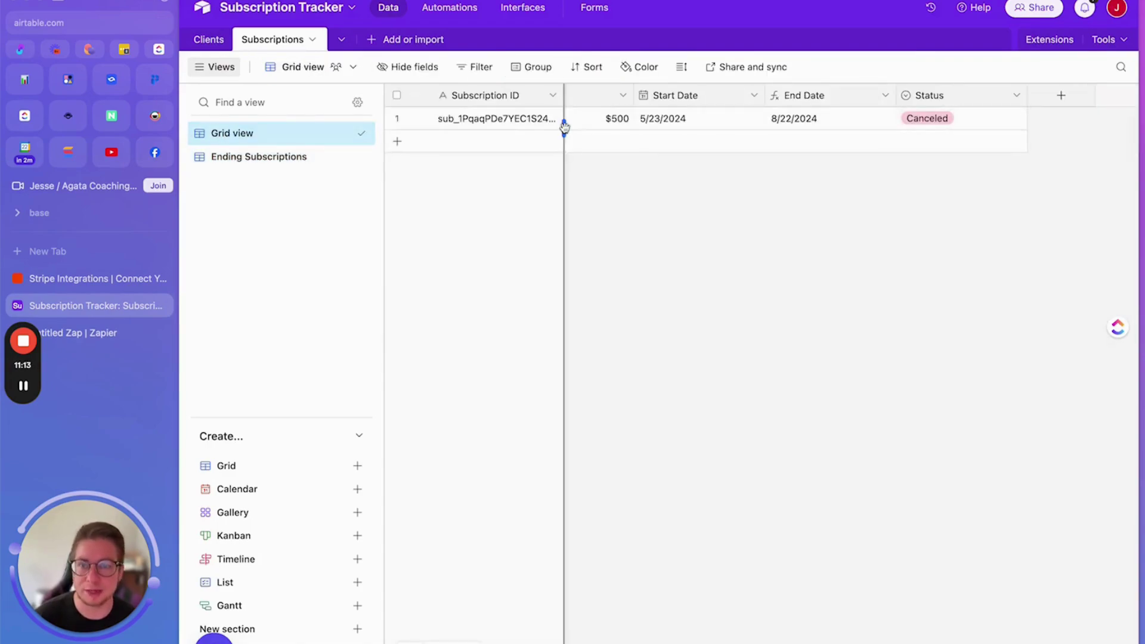
click(276, 157)
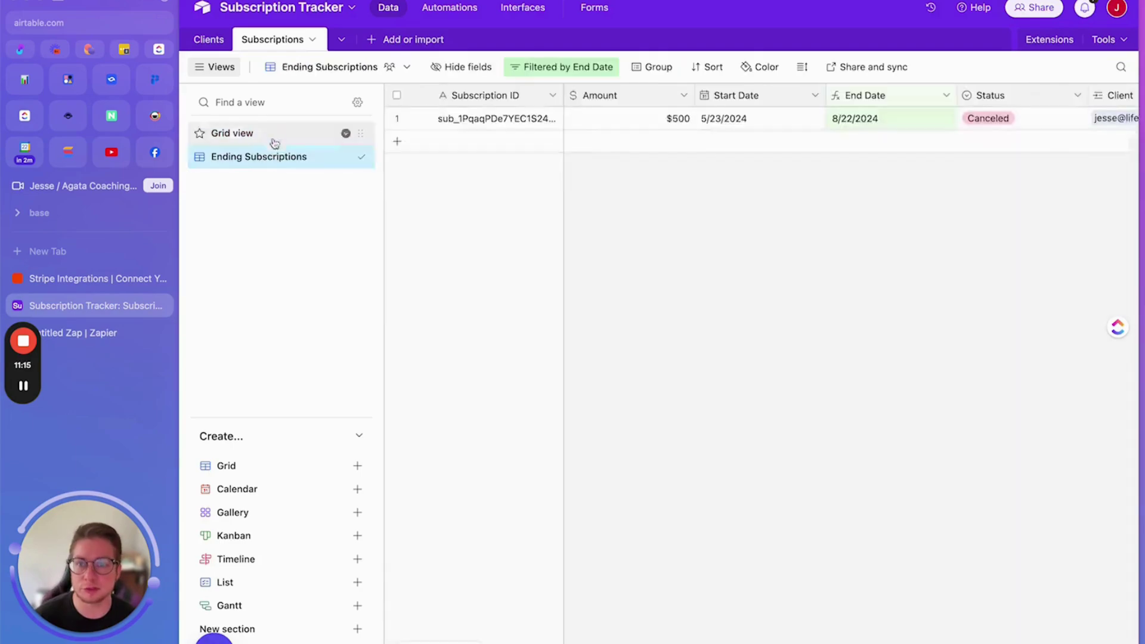
click(274, 137)
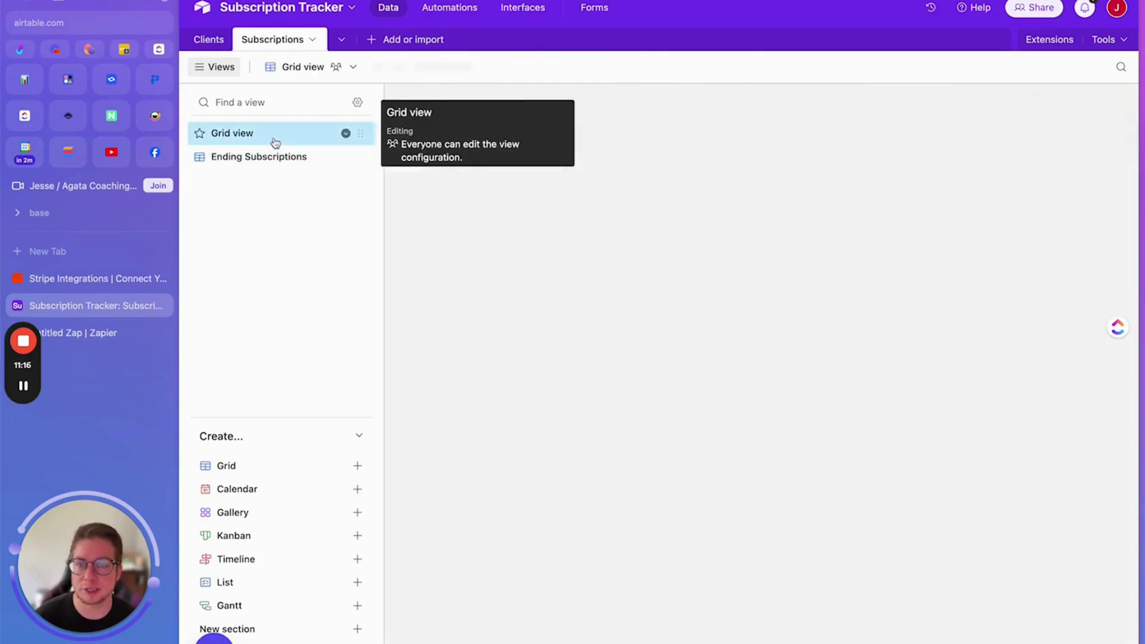
Create a Lookup field in the Clients table that pulls Status from the linked Subscriptions records.
click(205, 40)
click(1003, 97)
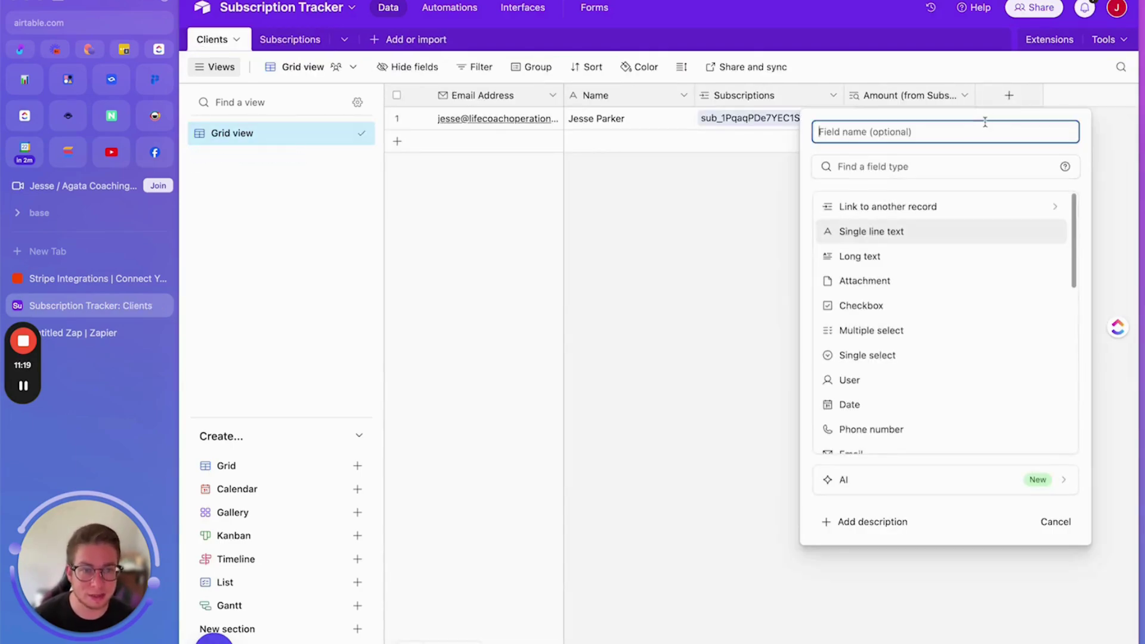
text(lo)
key(BackSpace)
key(BackSpace)
key(BackSpace)
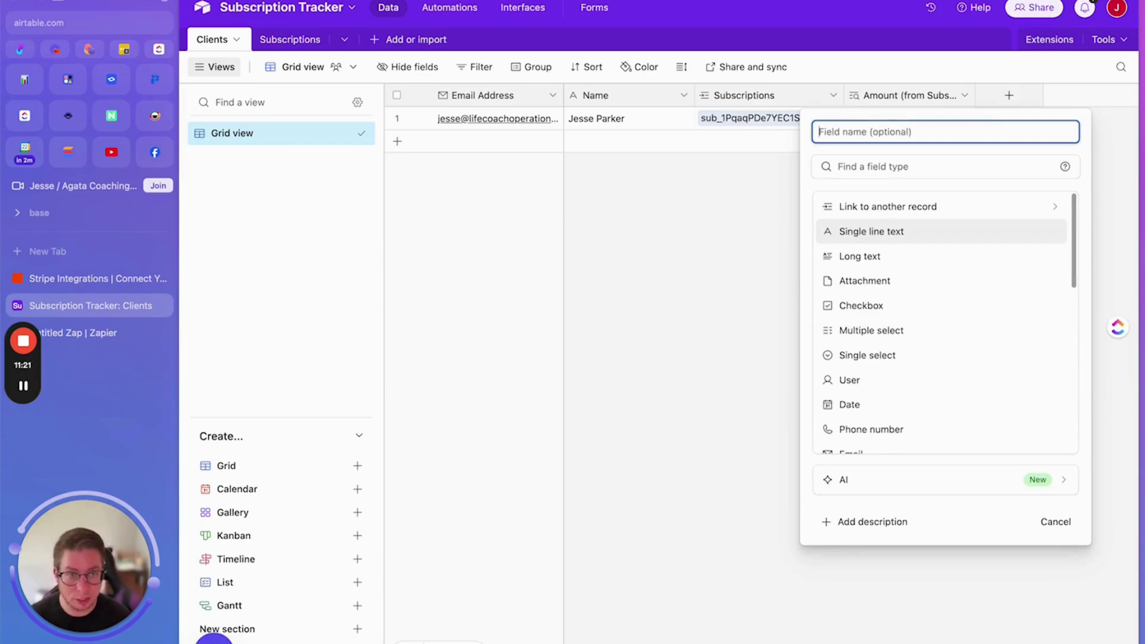
click(974, 172)
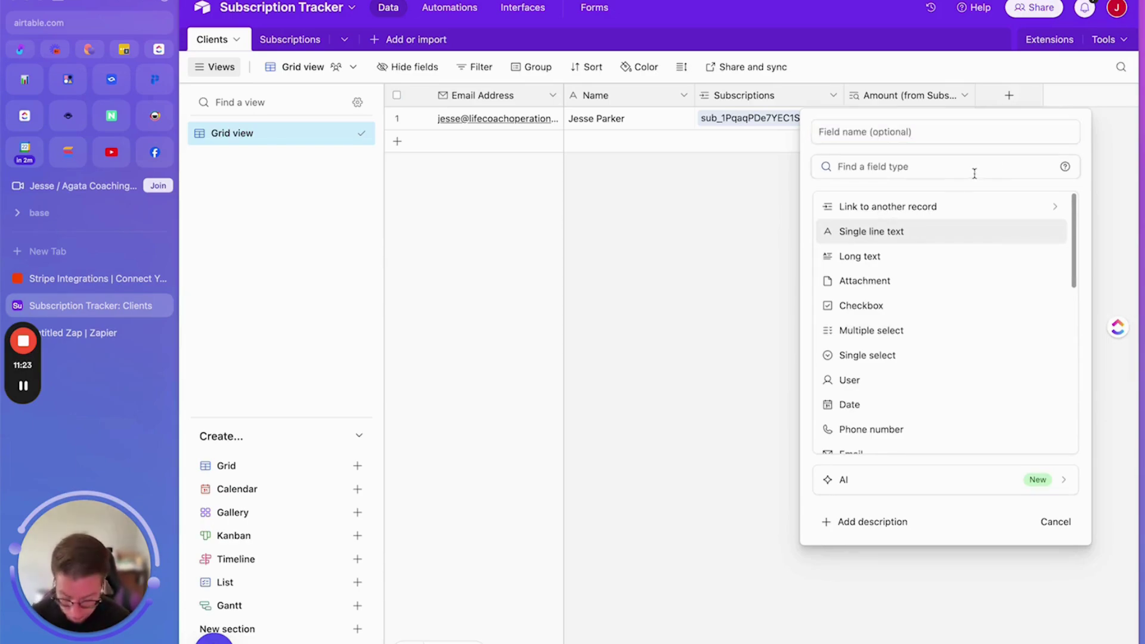
text(look)
click(961, 206)
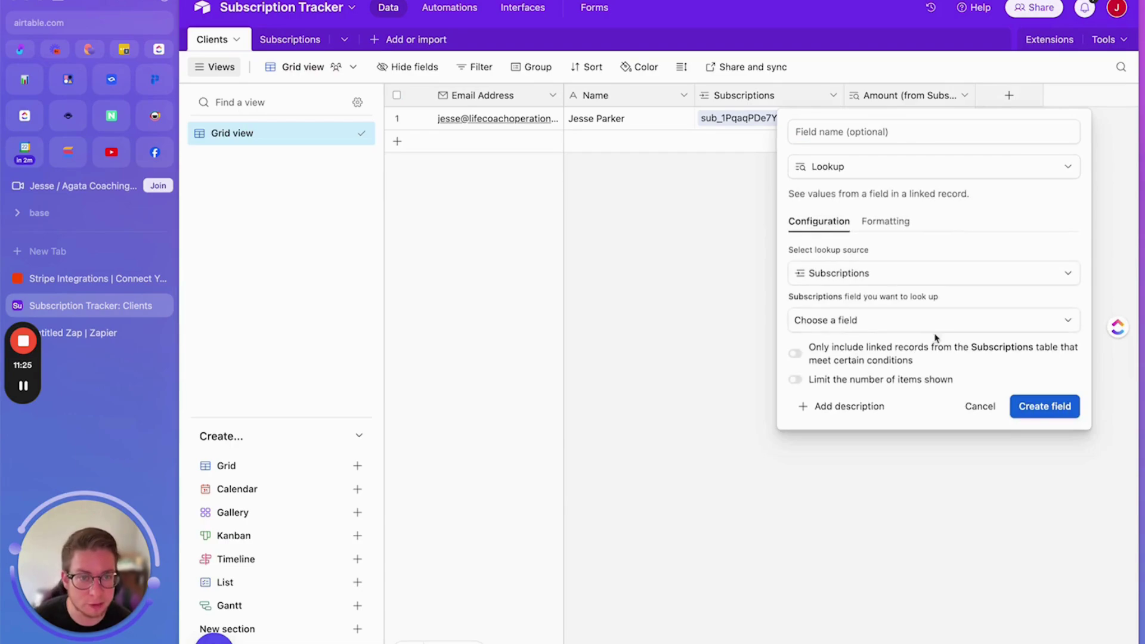
click(837, 322)
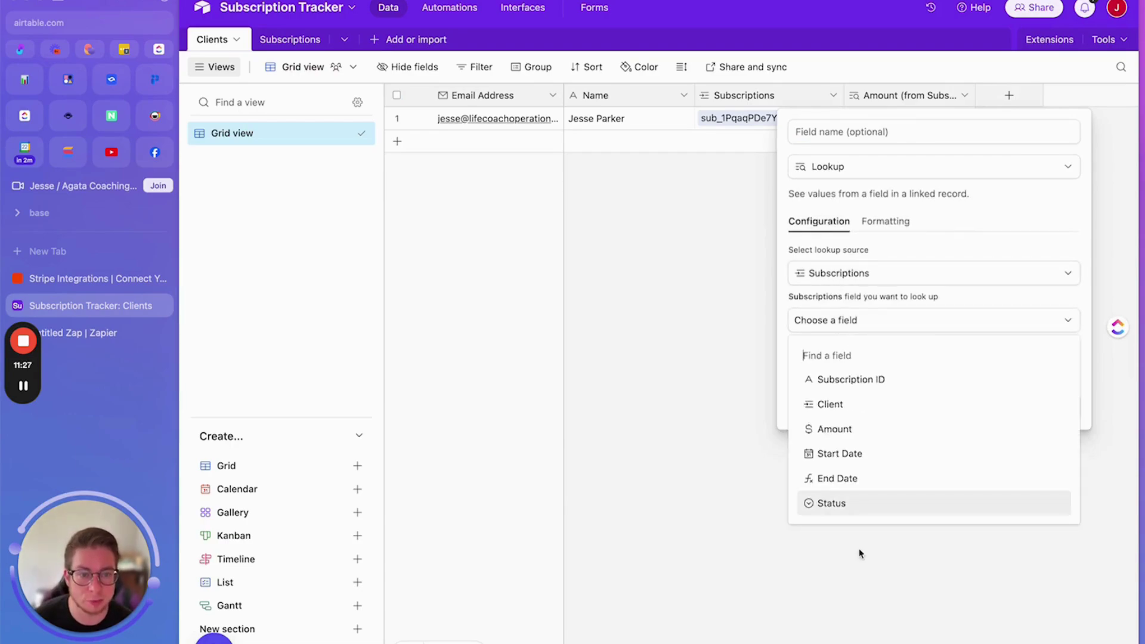
click(840, 508)
click(1048, 409)
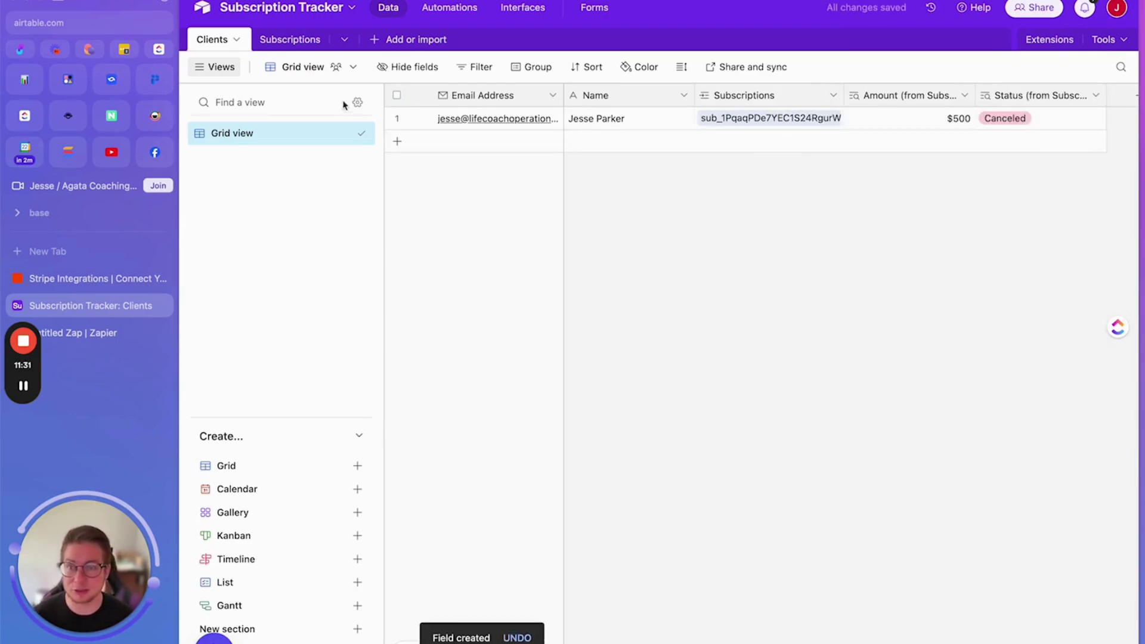
Dismiss the meeting notification and compare the subscription's status in the Subscriptions and Clients tables.
click(291, 41)
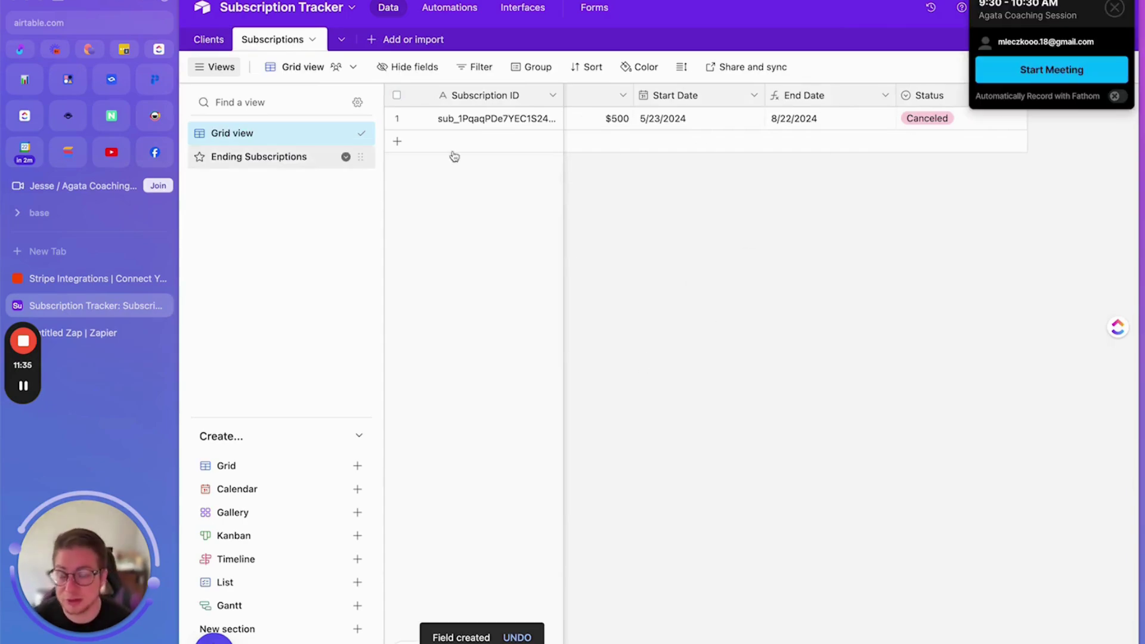
click(1113, 9)
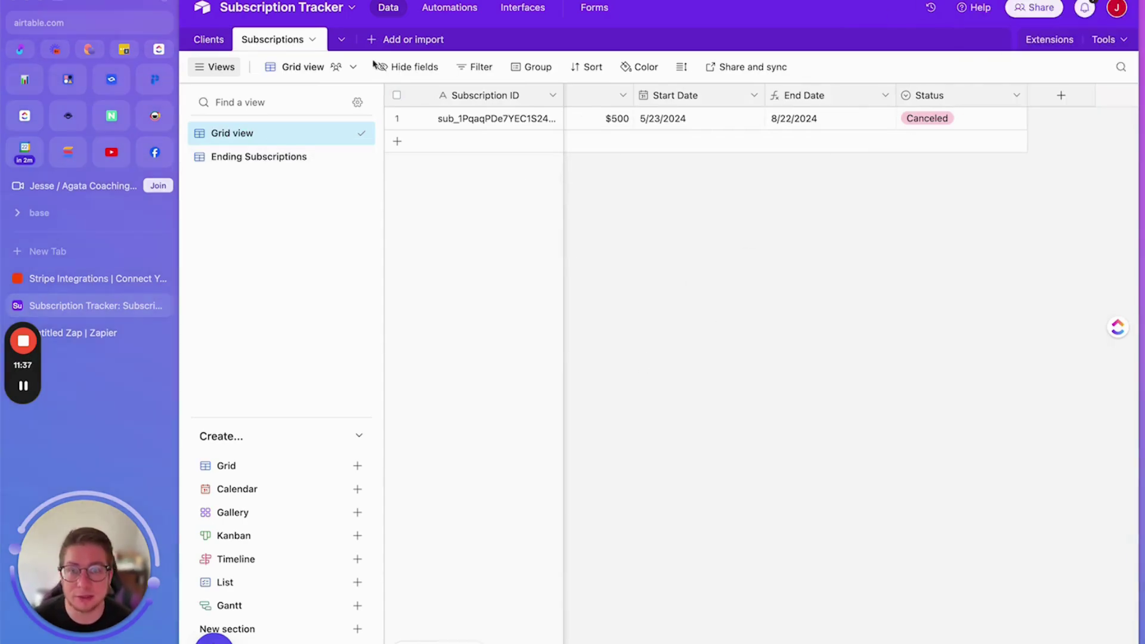
double_click(199, 40)
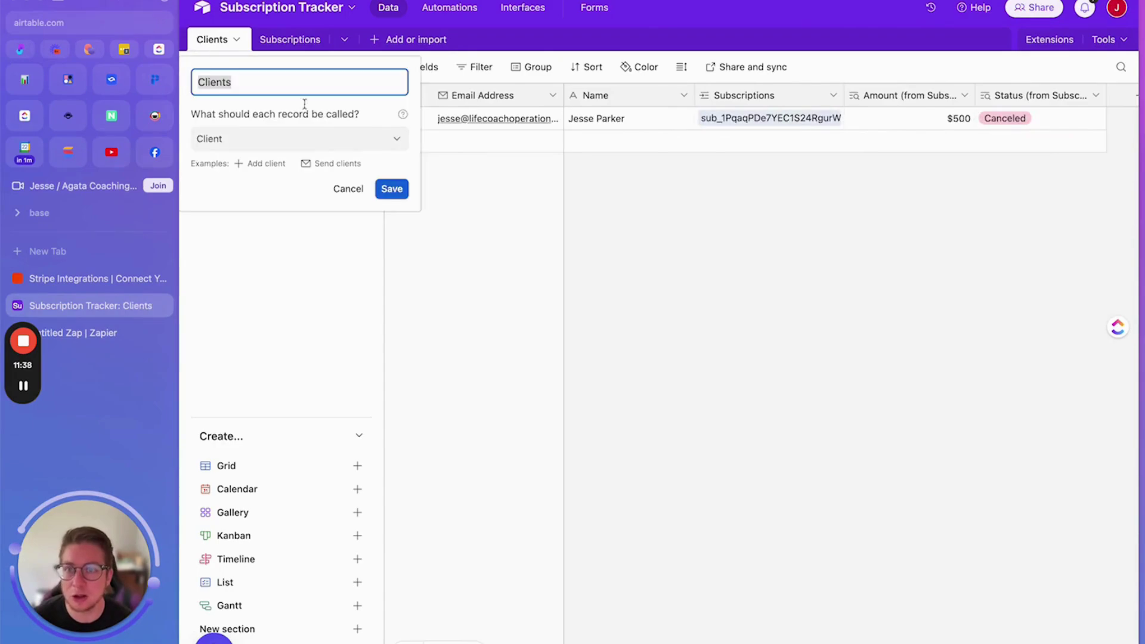
click(704, 171)
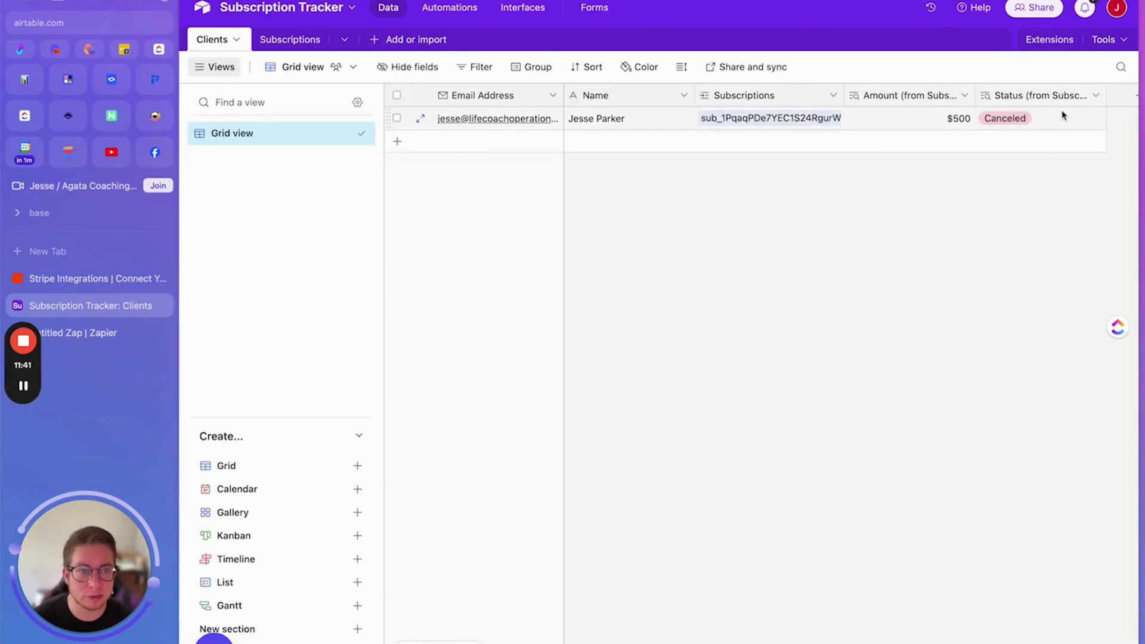